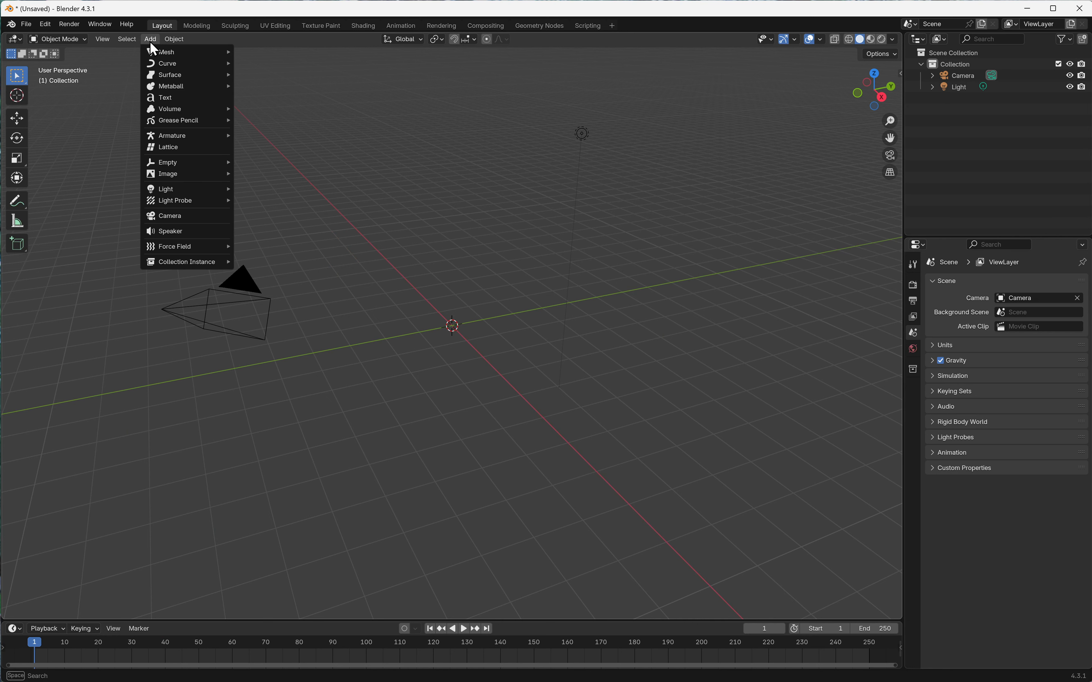
Add a mesh plane at the origin and scale it along the Y axis to about 2.016
mouse_move(158, 53)
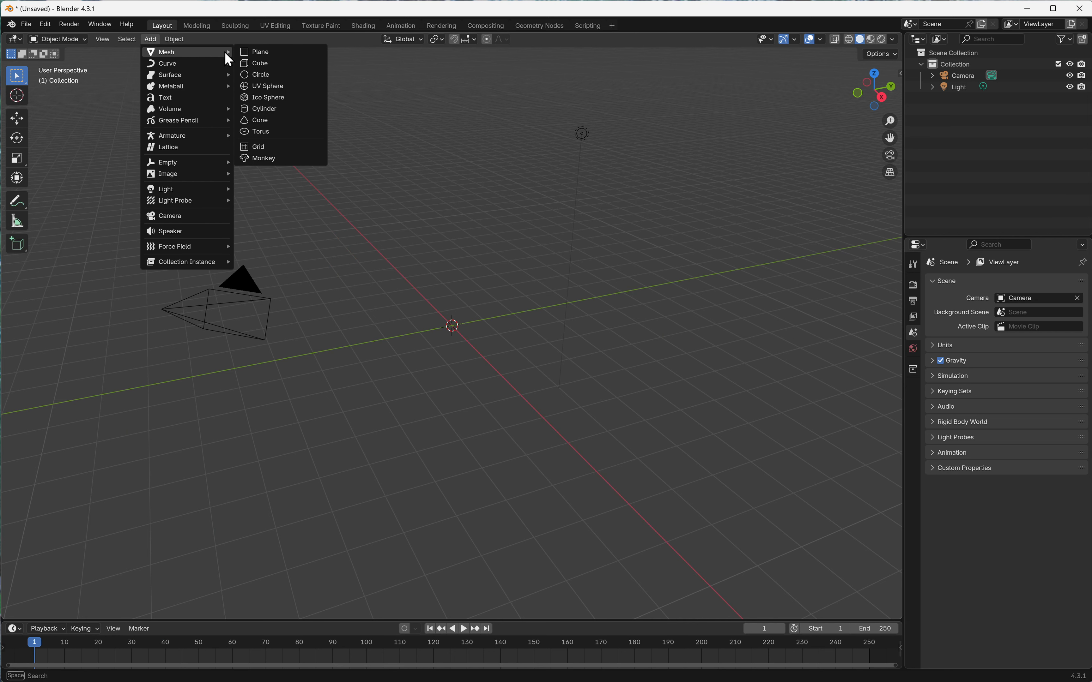
click(255, 54)
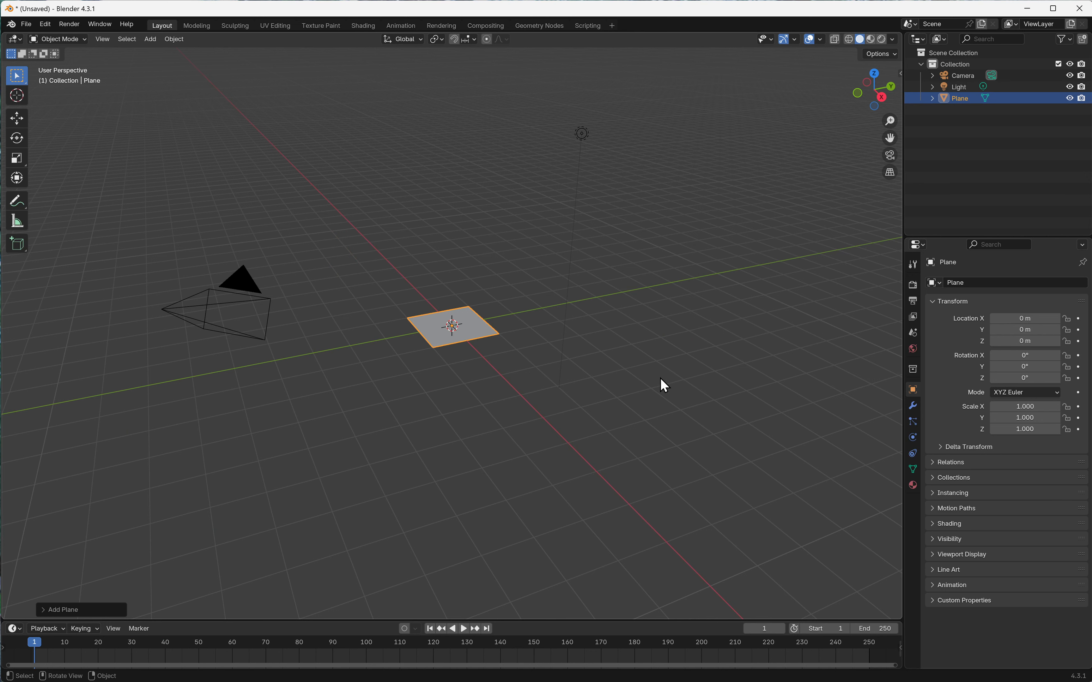
key(s)
key(y)
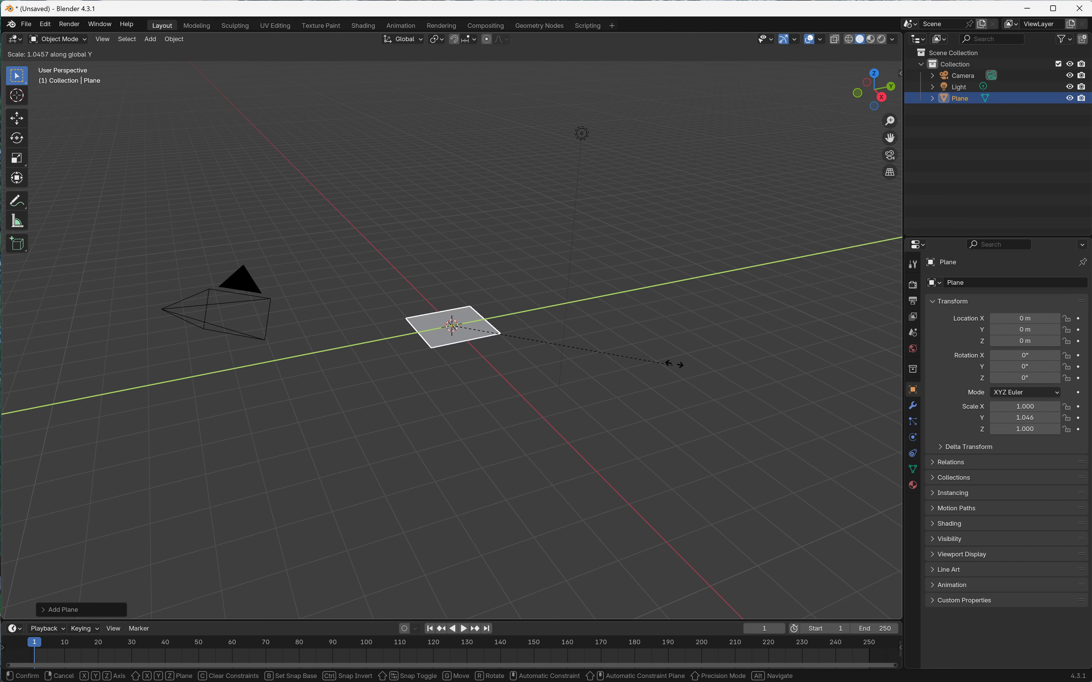
click(884, 296)
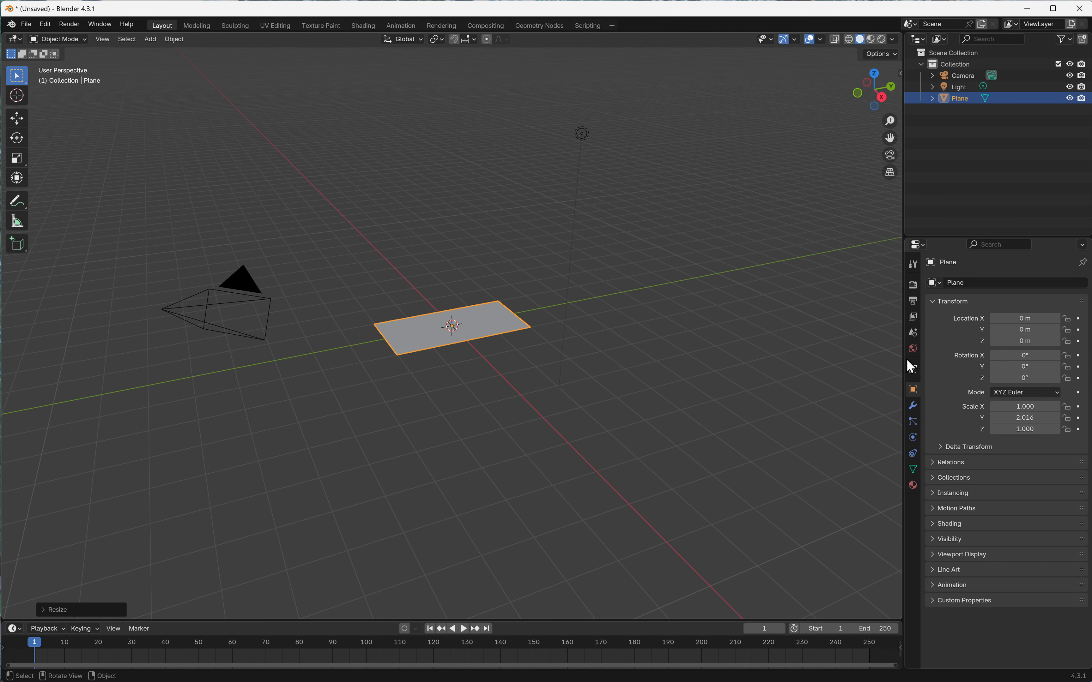
Try rotating the plane 90° about Z and, separately, 90° about Y, undoing each rotation
click(1012, 378)
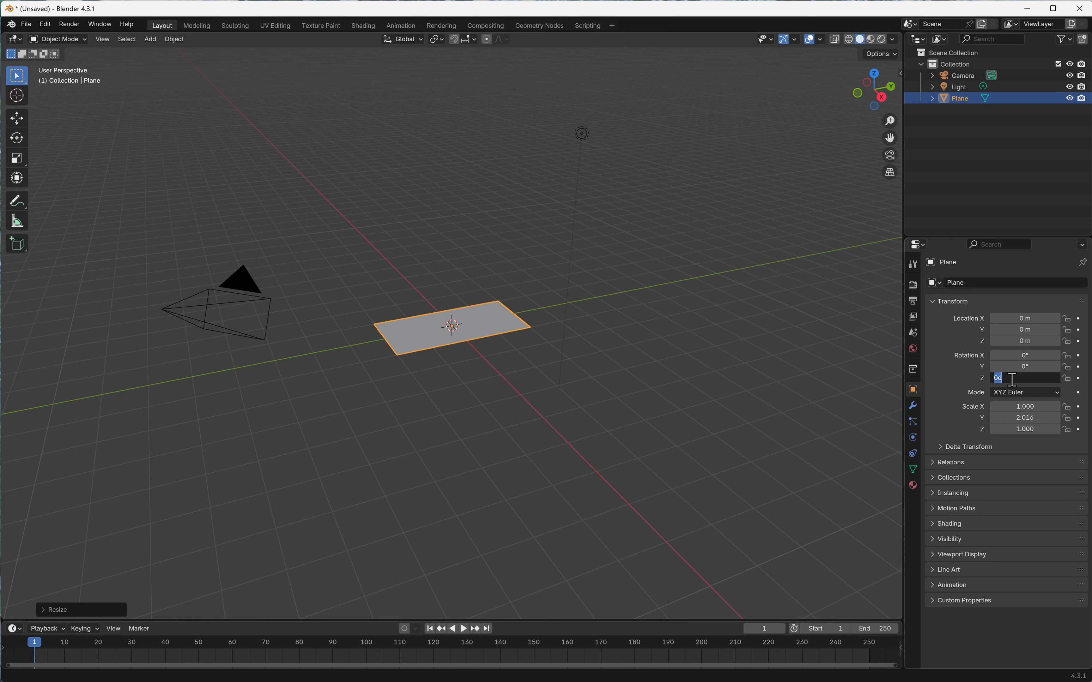
text(90)
key(Return)
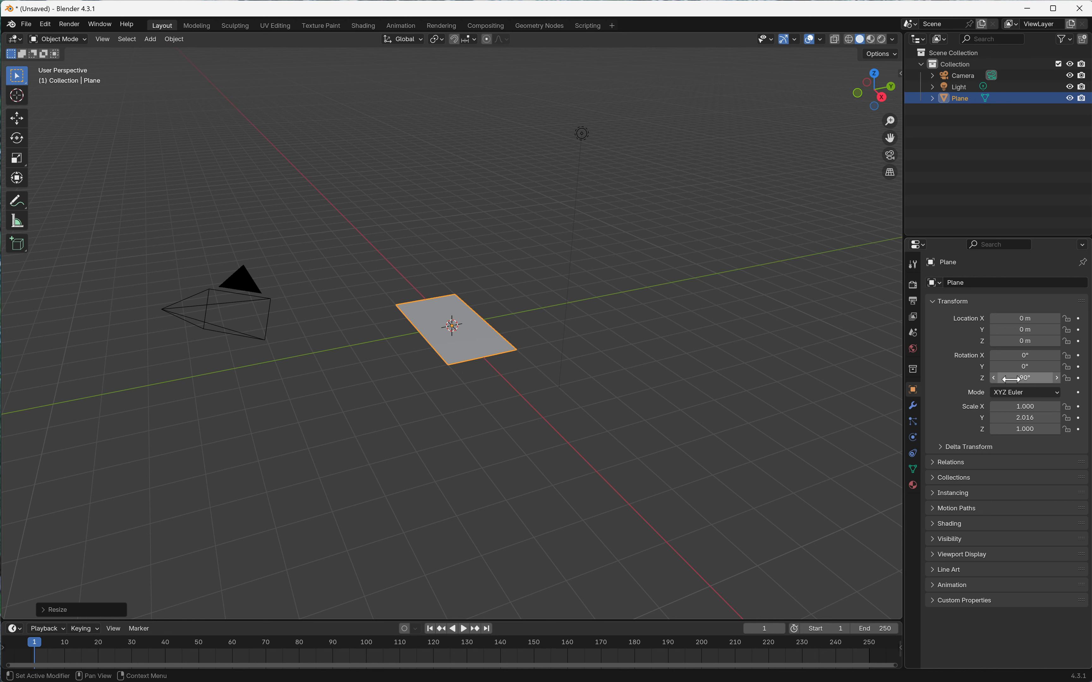
key(ctrl+z)
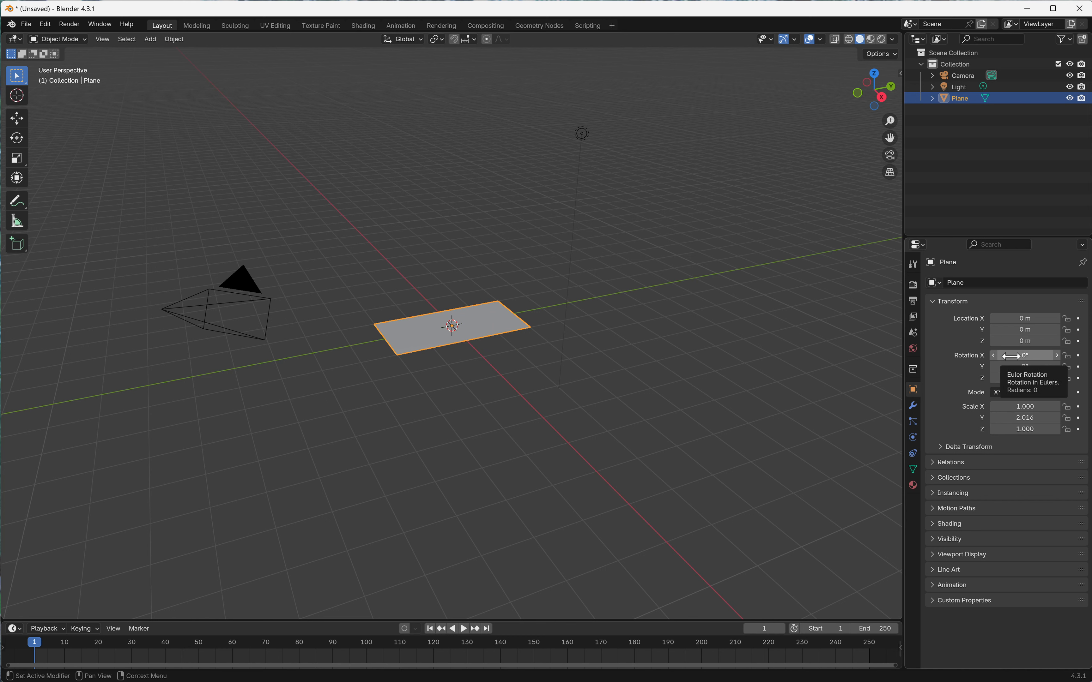
double_click(1013, 368)
text(90)
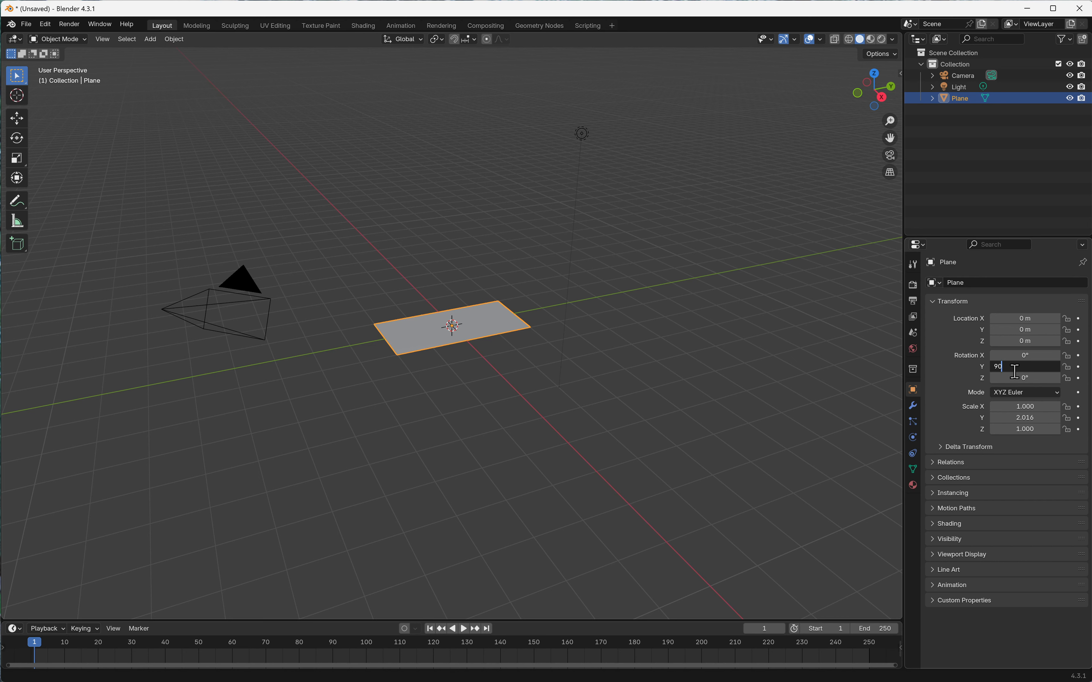
key(Return)
key(ctrl+z)
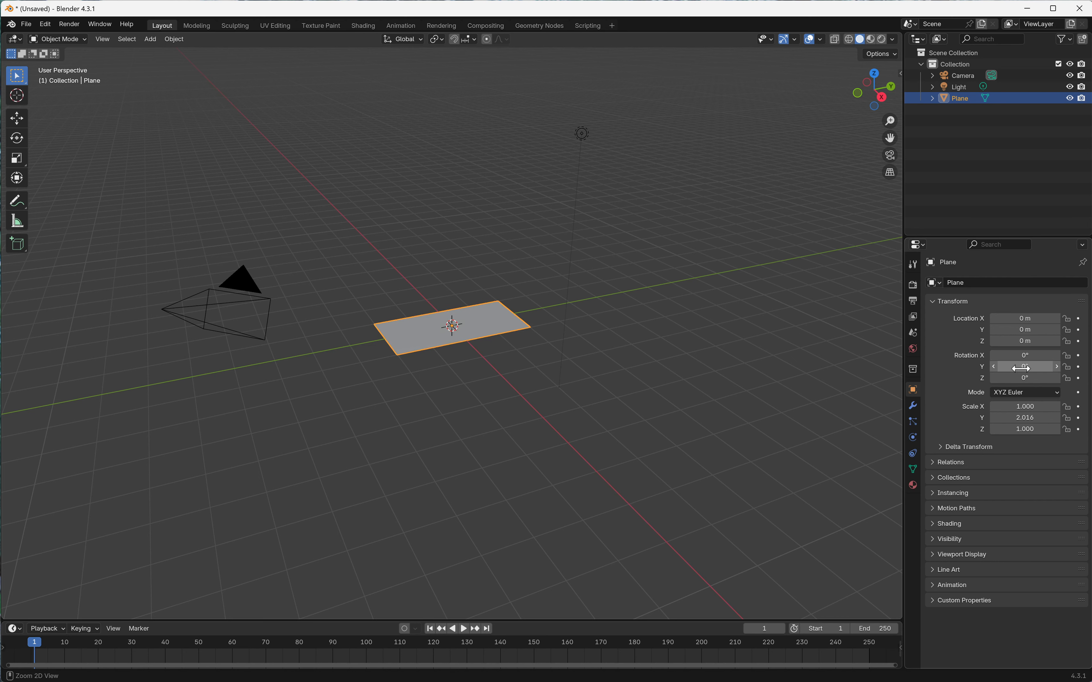
Stand the plane upright with an X rotation of 90° and raise it along Z to about 2.17 m
double_click(1046, 355)
text(90)
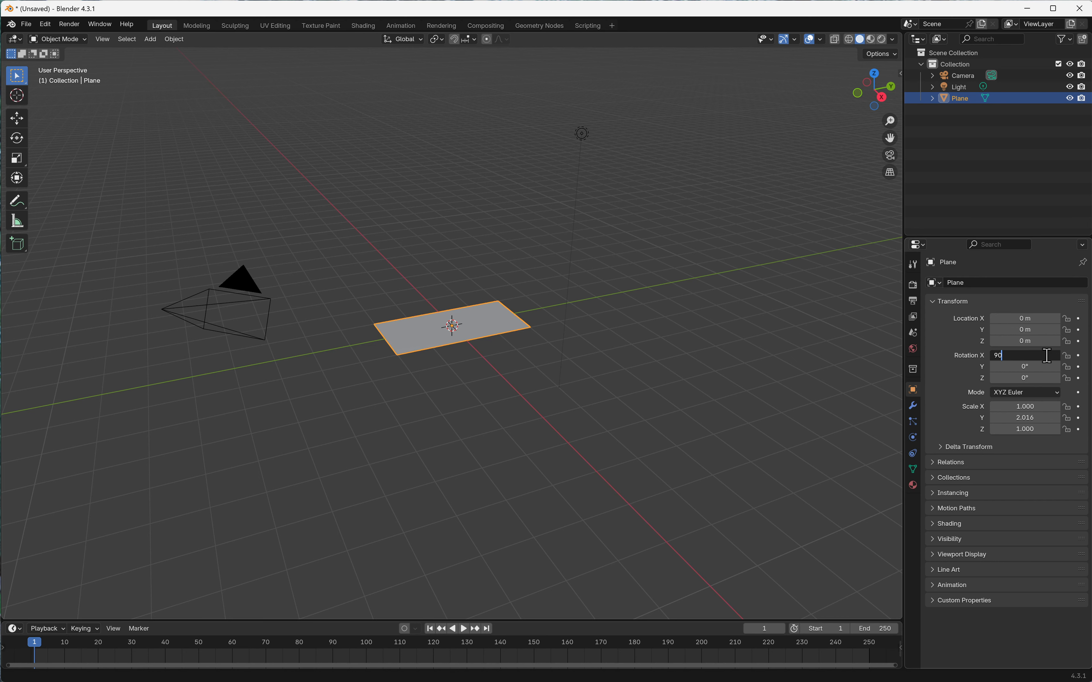
key(Return)
key(g)
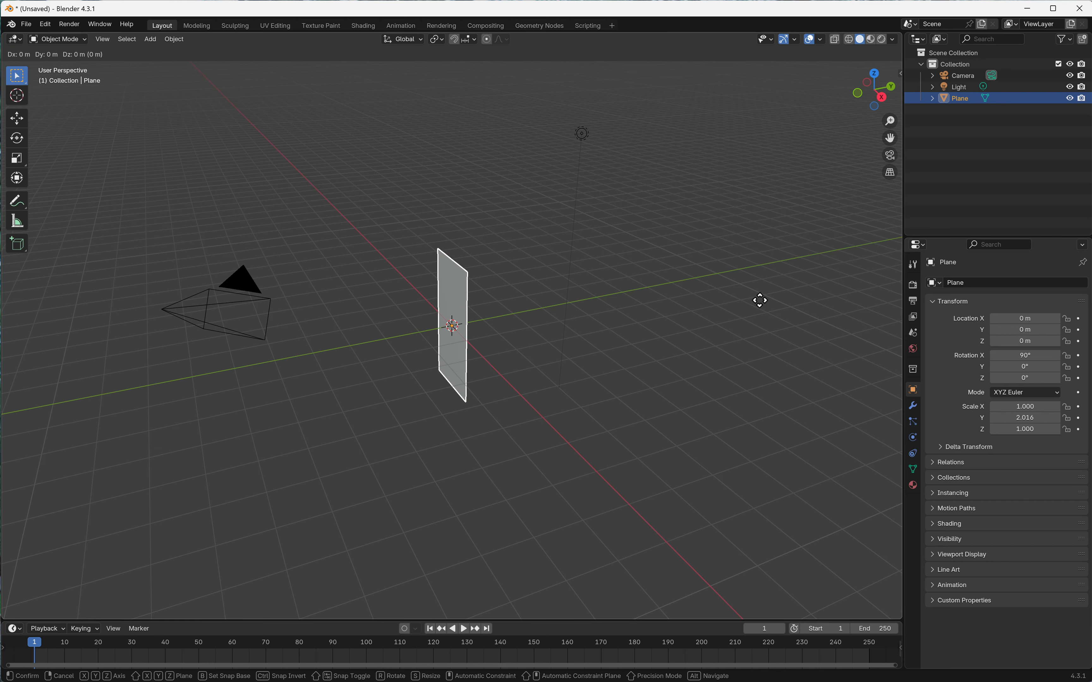
key(z)
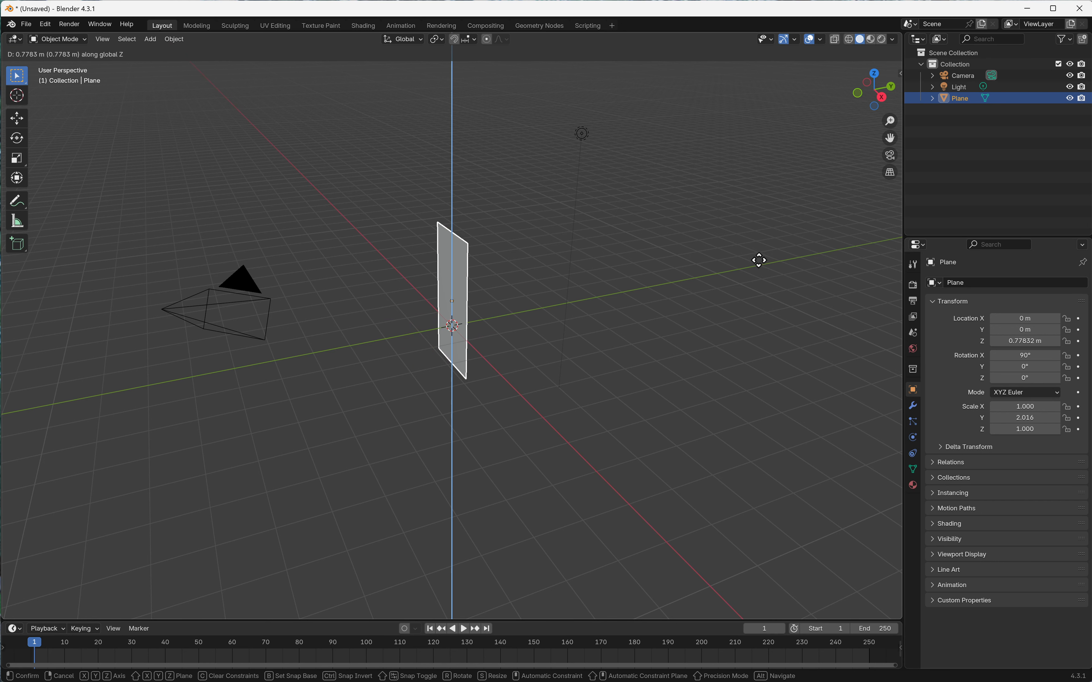
click(761, 238)
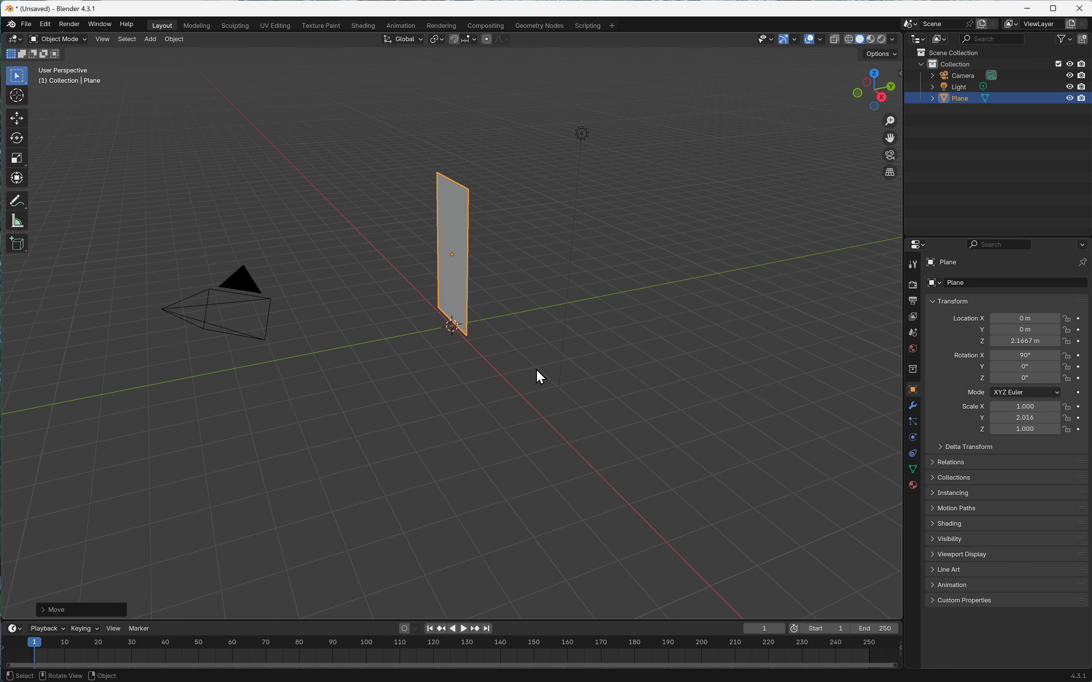
Subdivide the plane's mesh in Edit Mode with 50 cuts
middle_drag(536, 368, 621, 352)
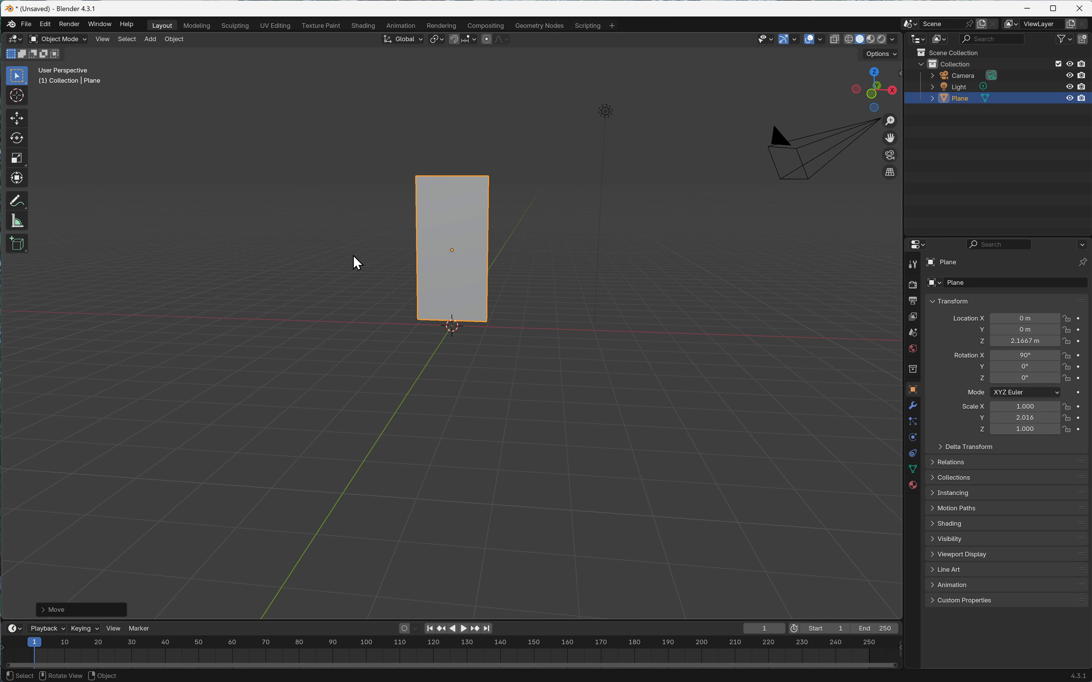
click(56, 39)
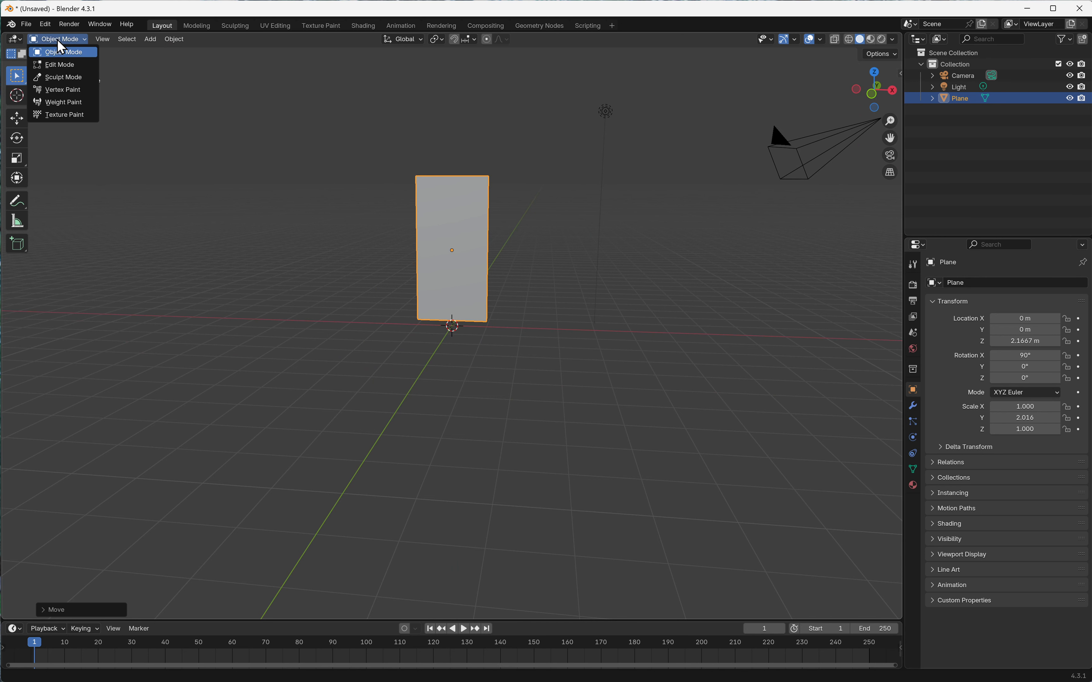
click(65, 66)
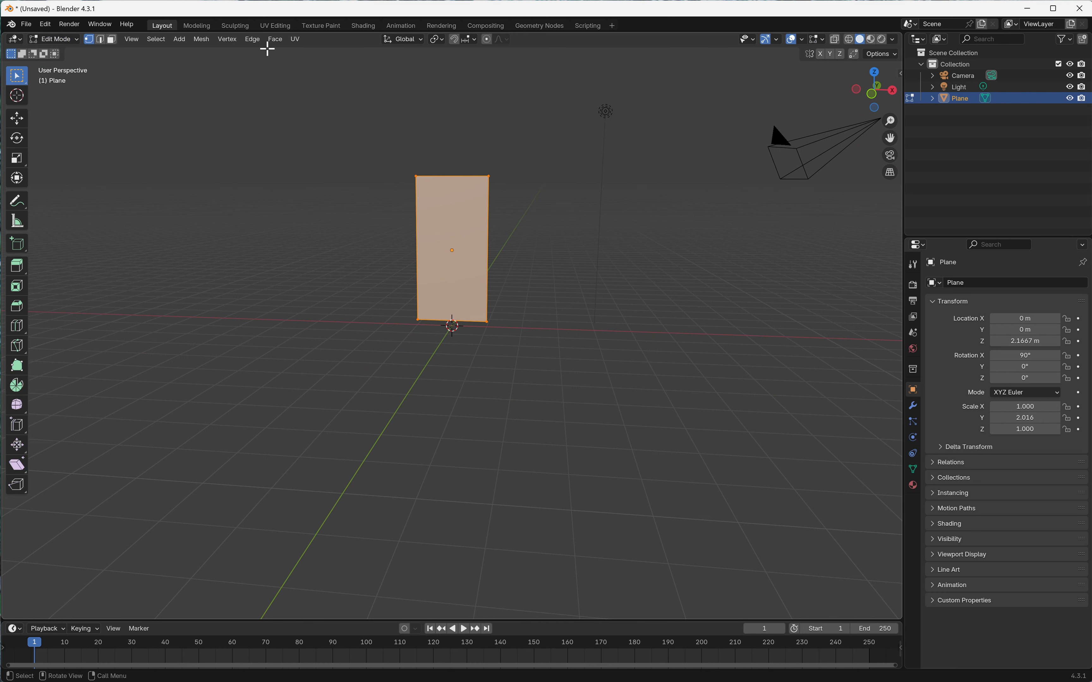
right_click(445, 221)
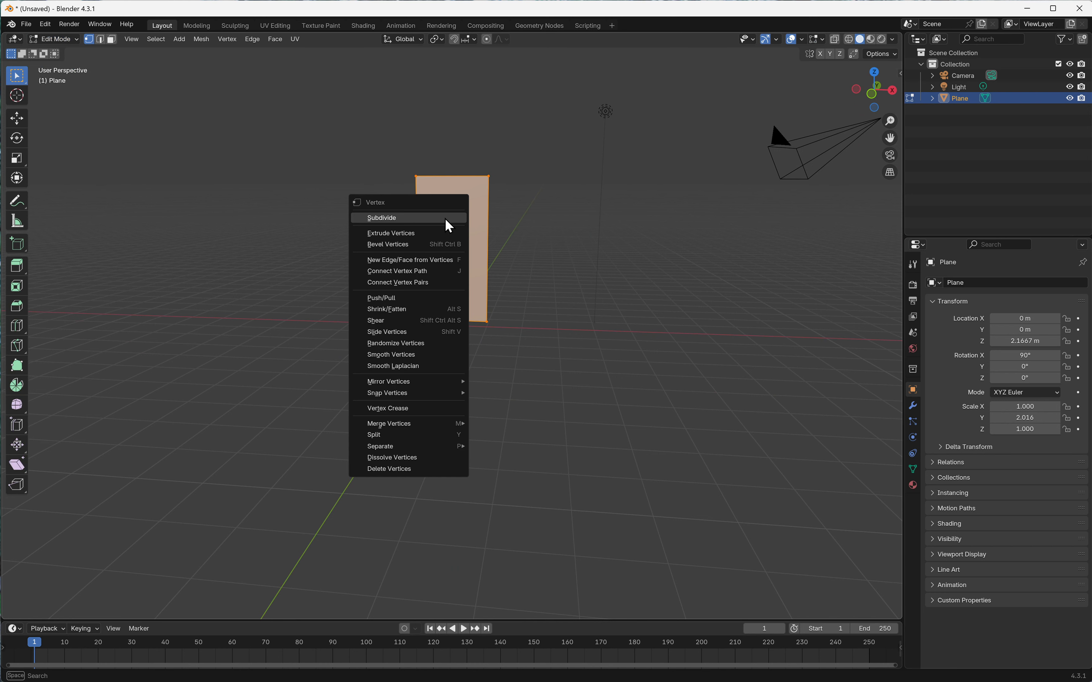
click(419, 220)
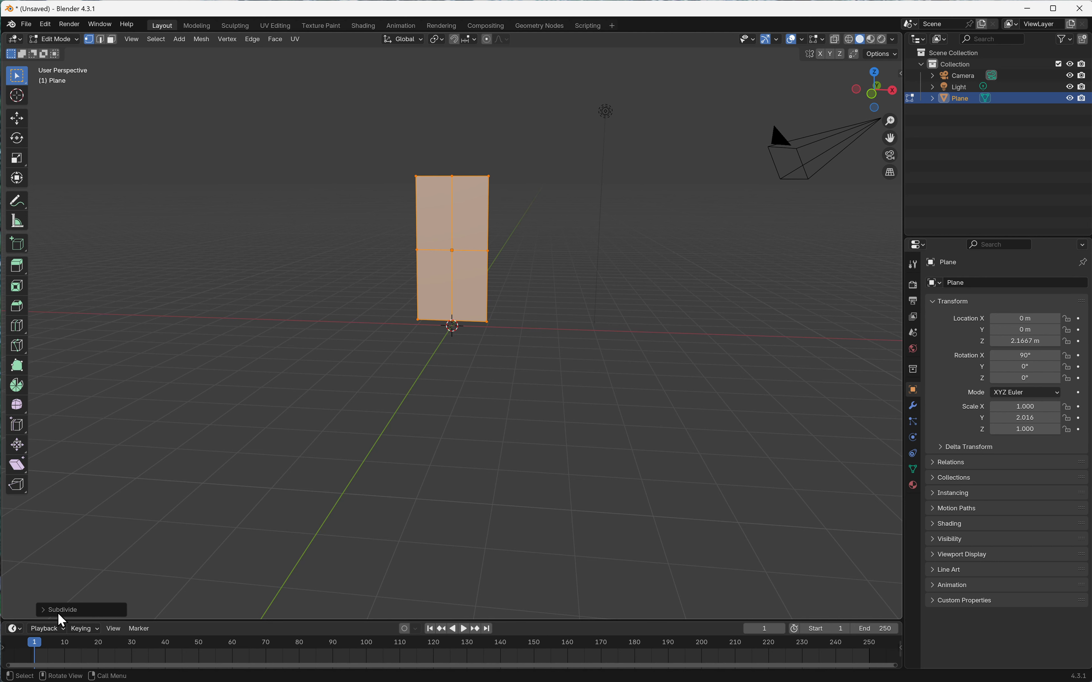
click(45, 610)
click(147, 532)
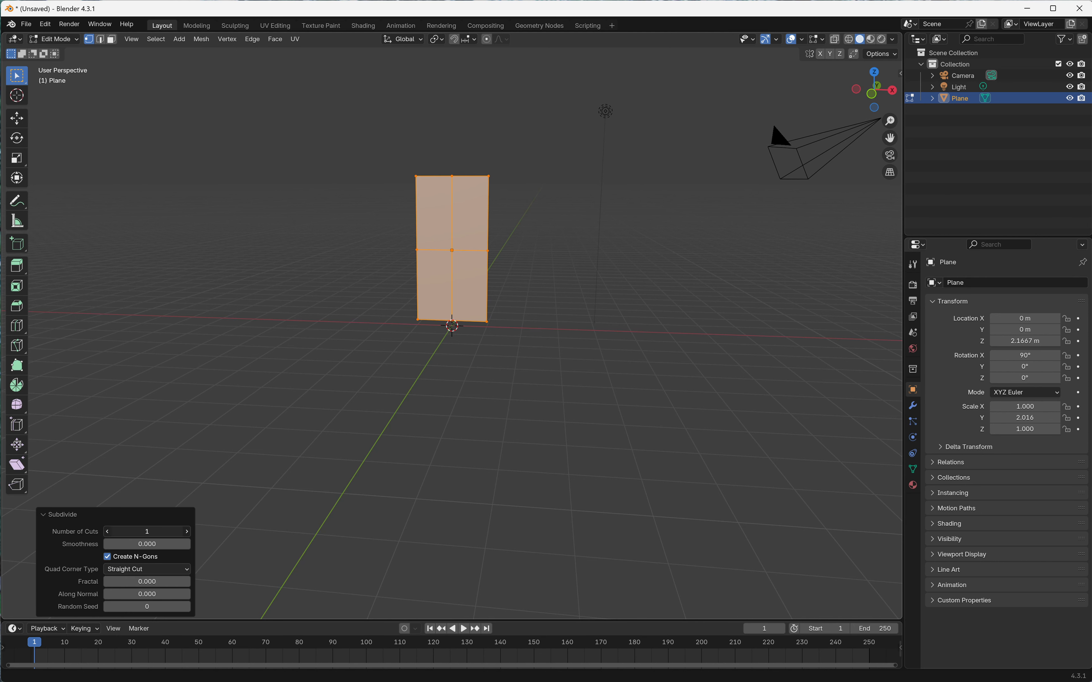
text(50)
key(Return)
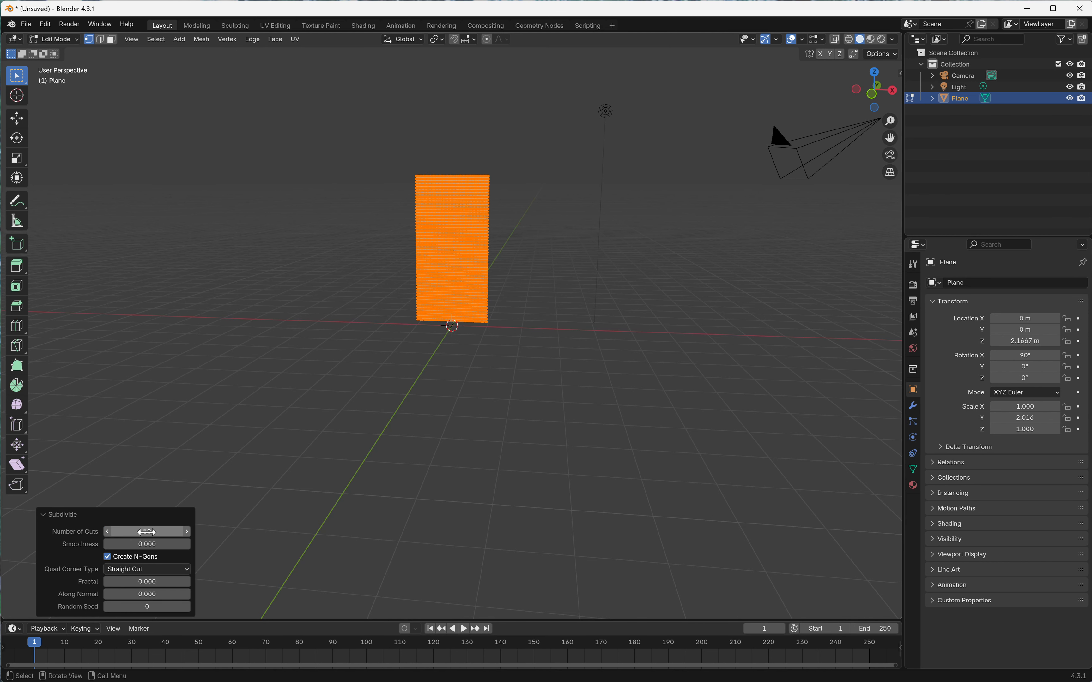
Select the plane's bottom row of vertices and assign it to a new vertex group with weight 1.000
scroll(395, 393, up, 3)
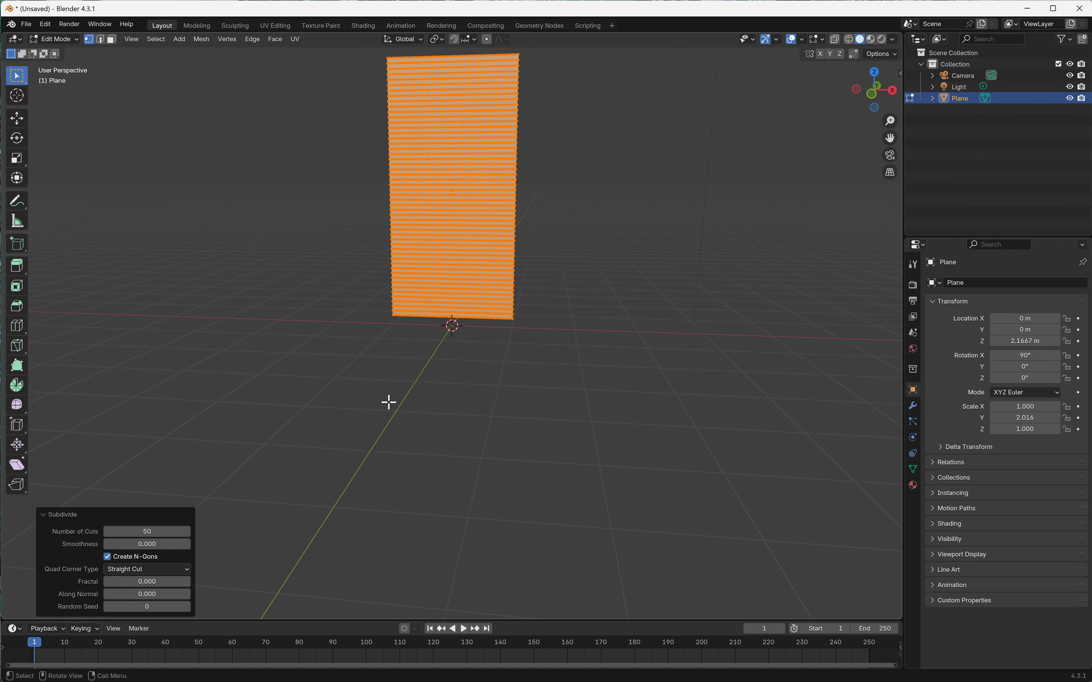
scroll(383, 411, up, 1)
right_click(384, 426)
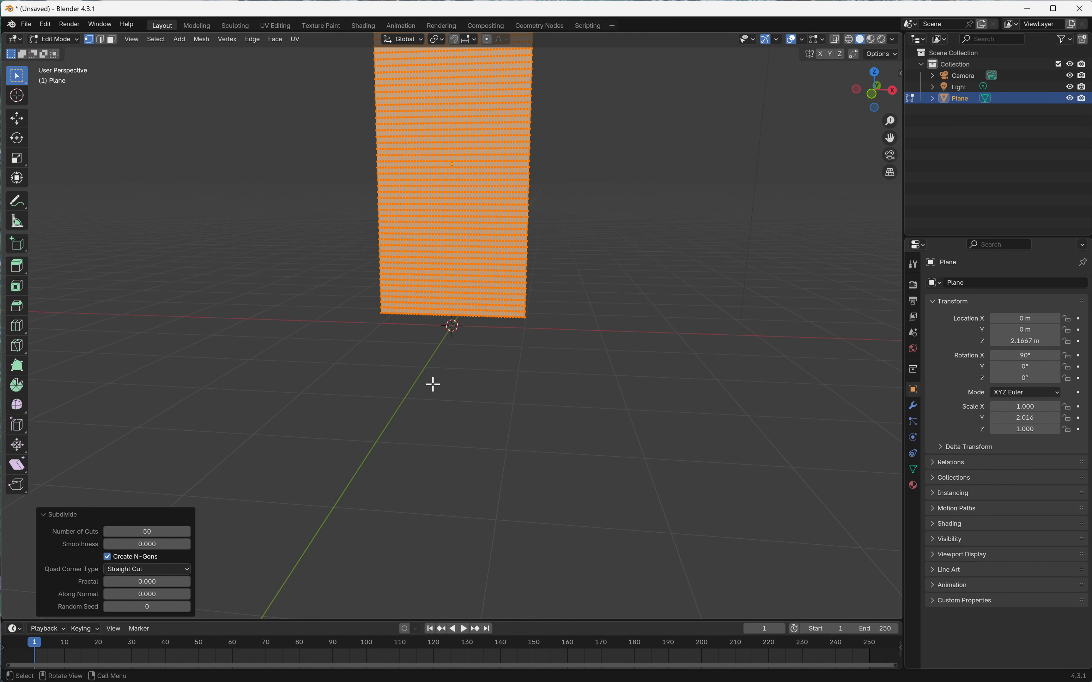
middle_drag(454, 381, 354, 328)
click(342, 329)
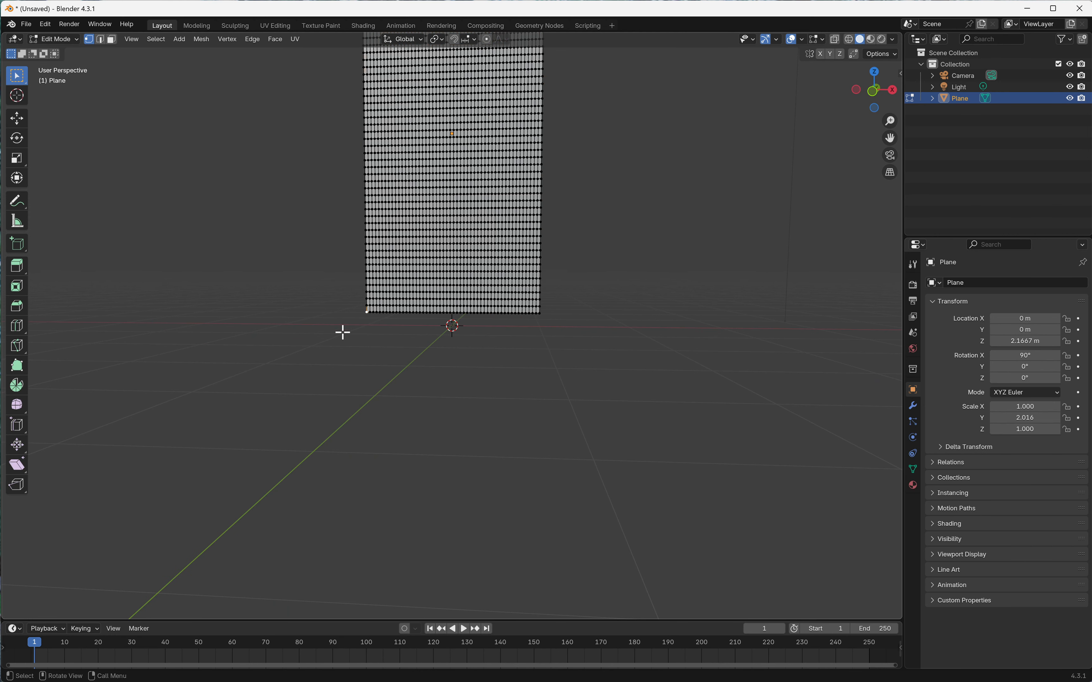
drag(352, 330, 553, 310)
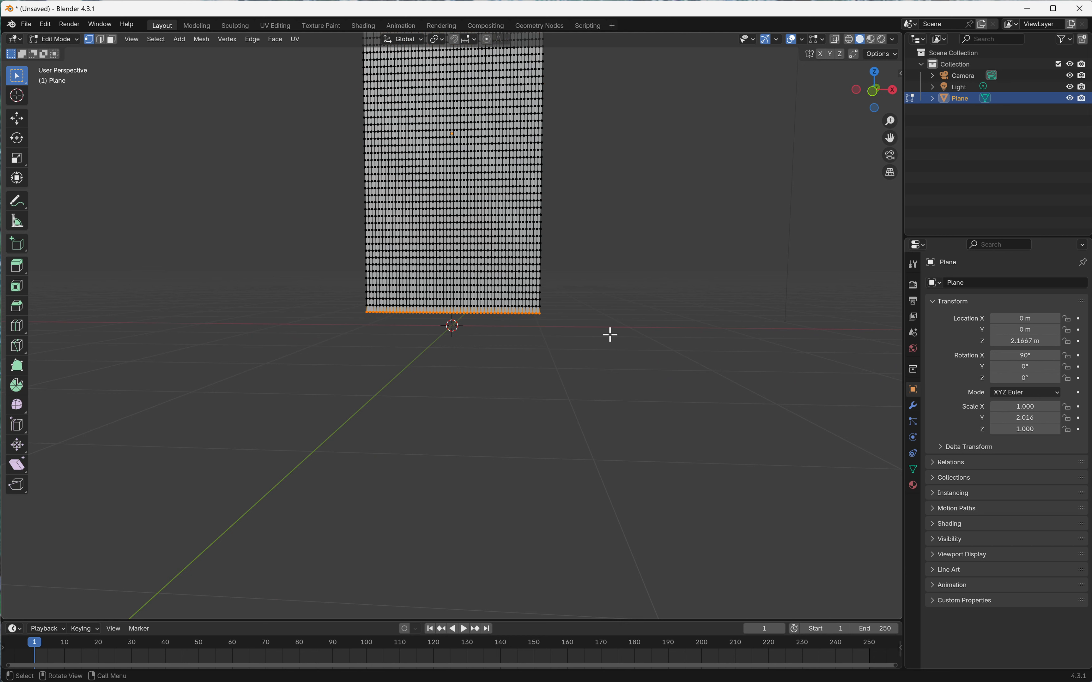
click(912, 468)
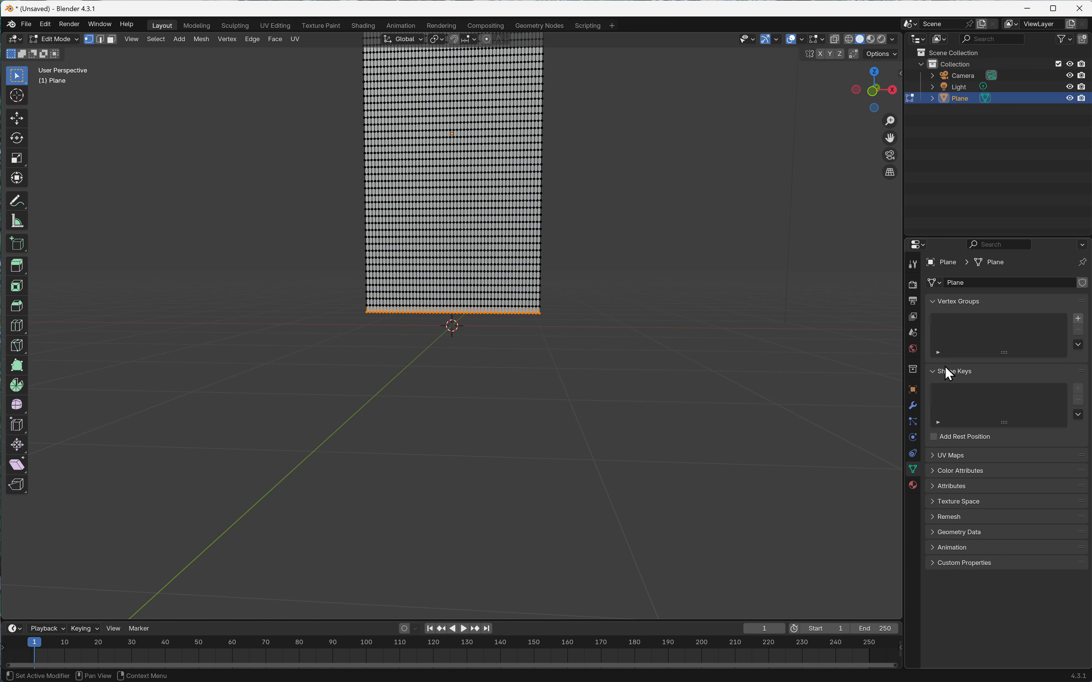
click(1079, 319)
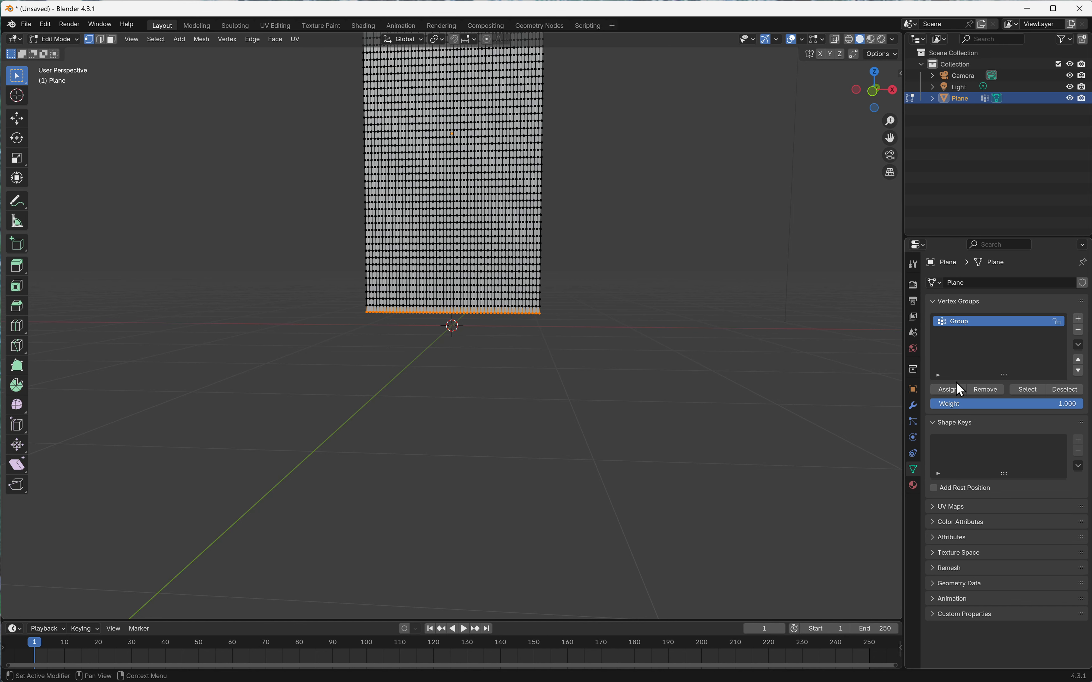
click(949, 389)
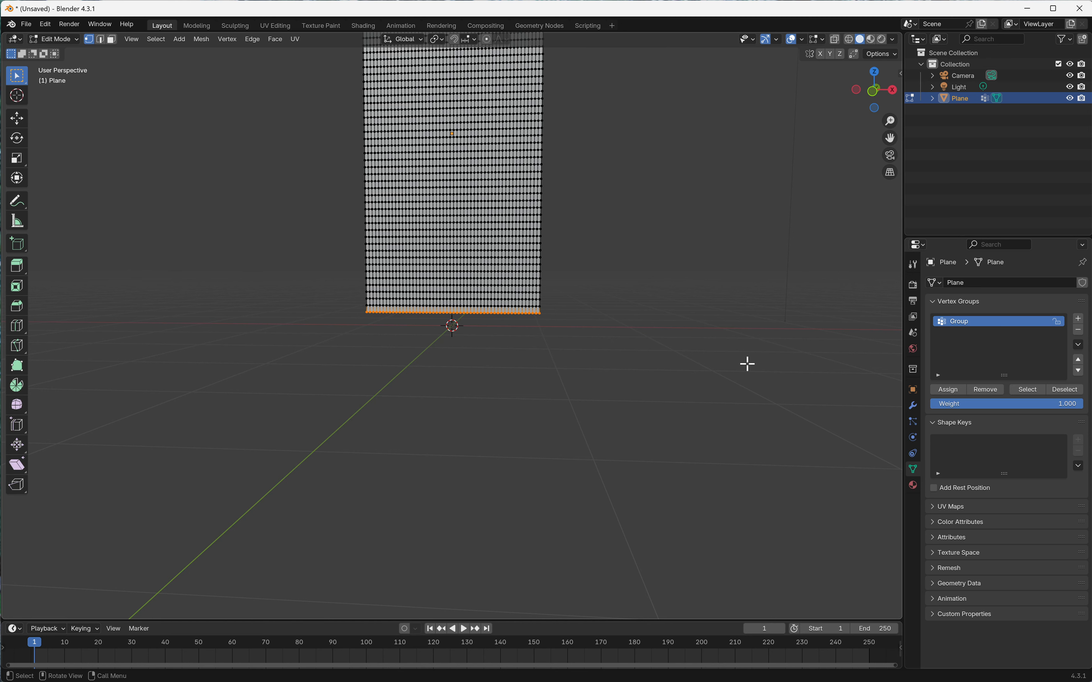
Return to Object Mode, apply all transforms to the plane and deselect it, showing its object properties
click(60, 46)
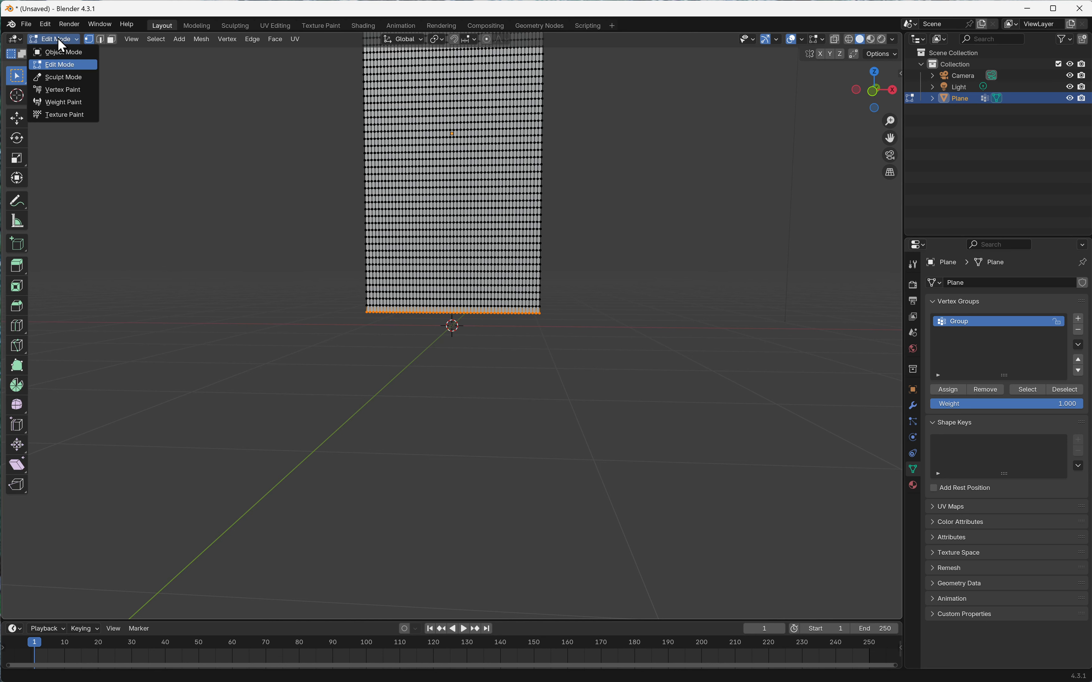
click(61, 53)
scroll(249, 240, down, 2)
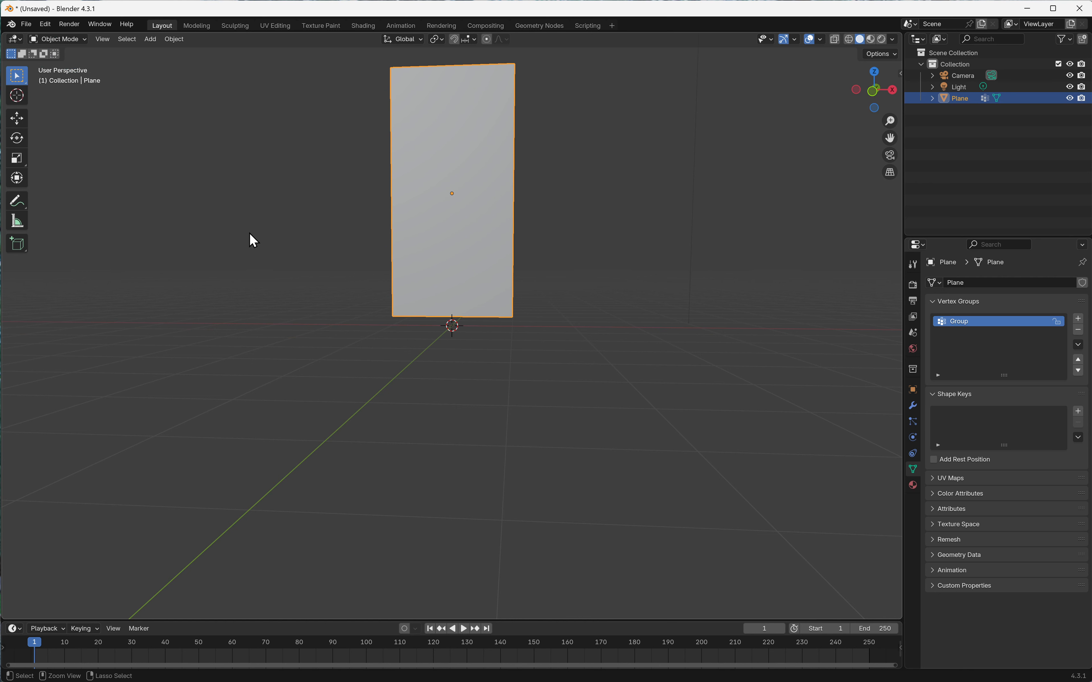
key(ctrl+a)
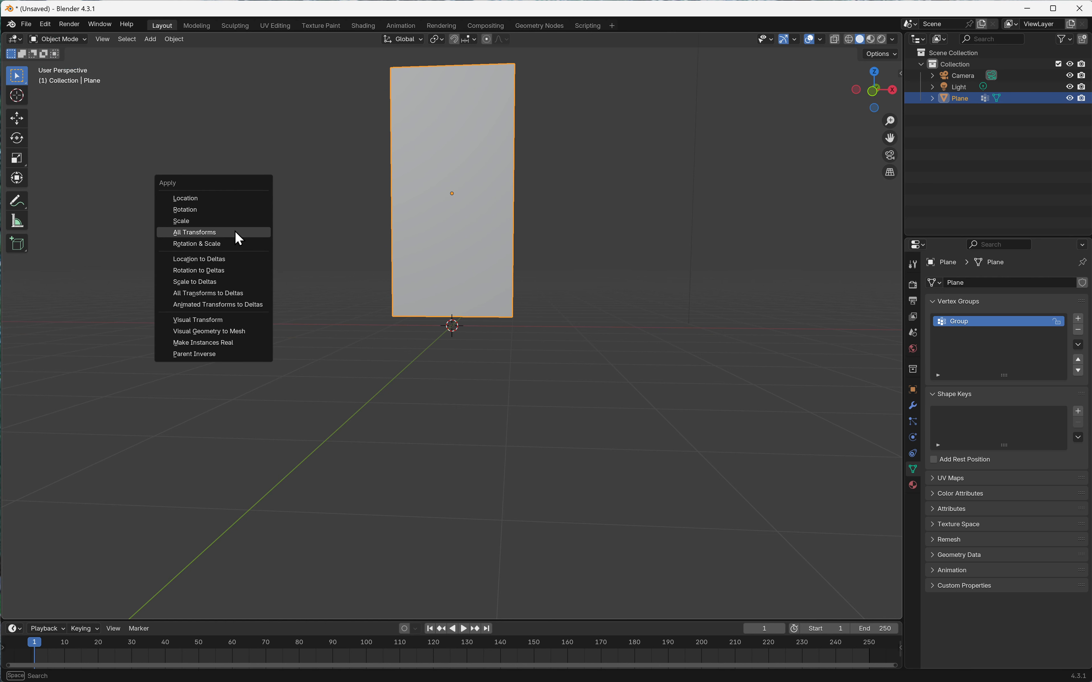
click(235, 232)
click(251, 456)
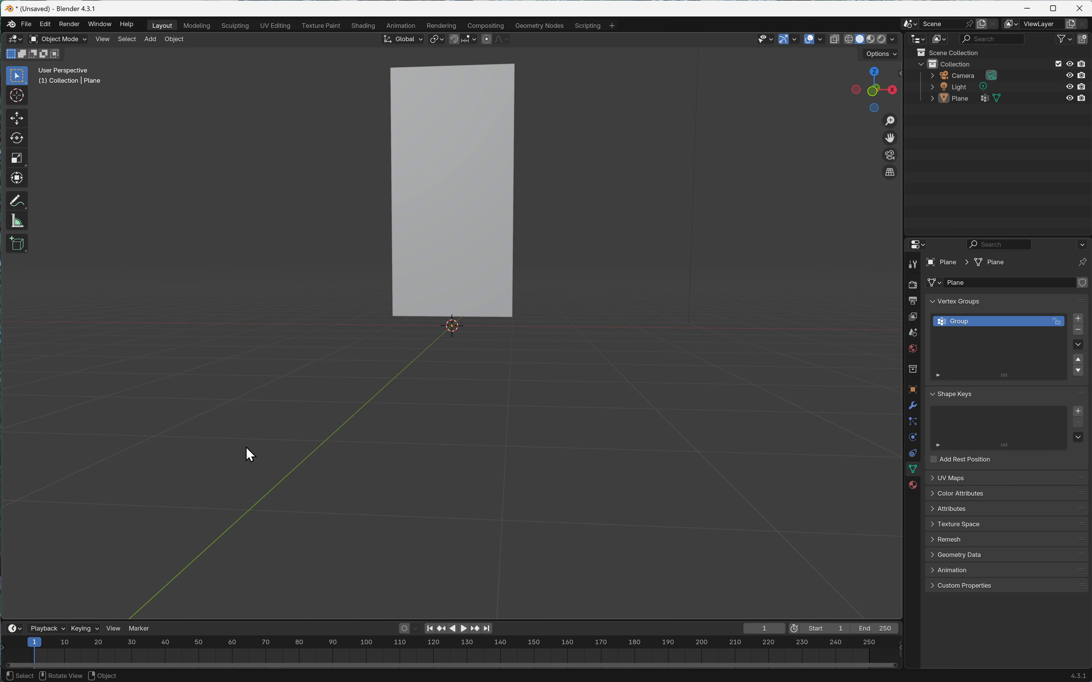
click(912, 389)
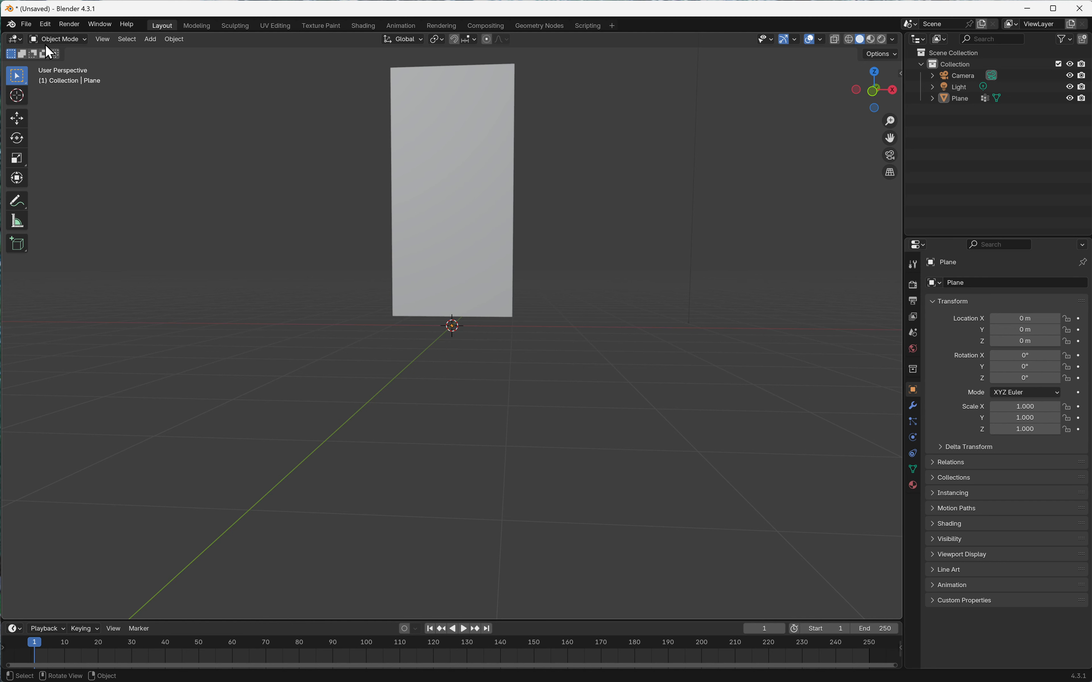
Check the installed extensions in the Preferences and close the window
click(45, 24)
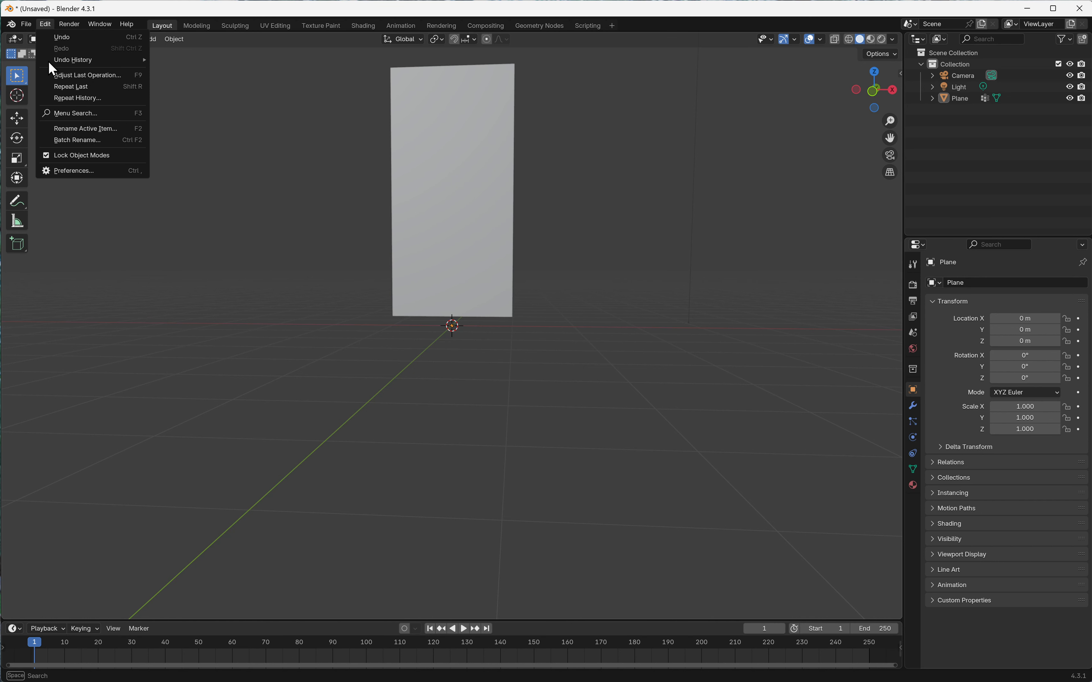
click(60, 170)
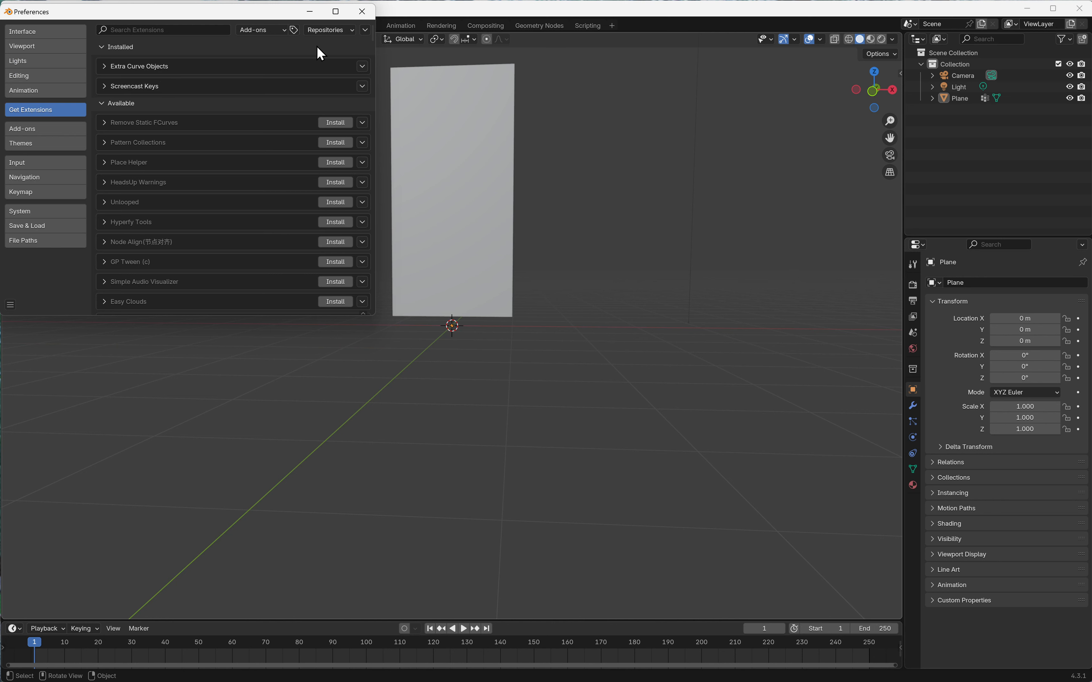
click(362, 11)
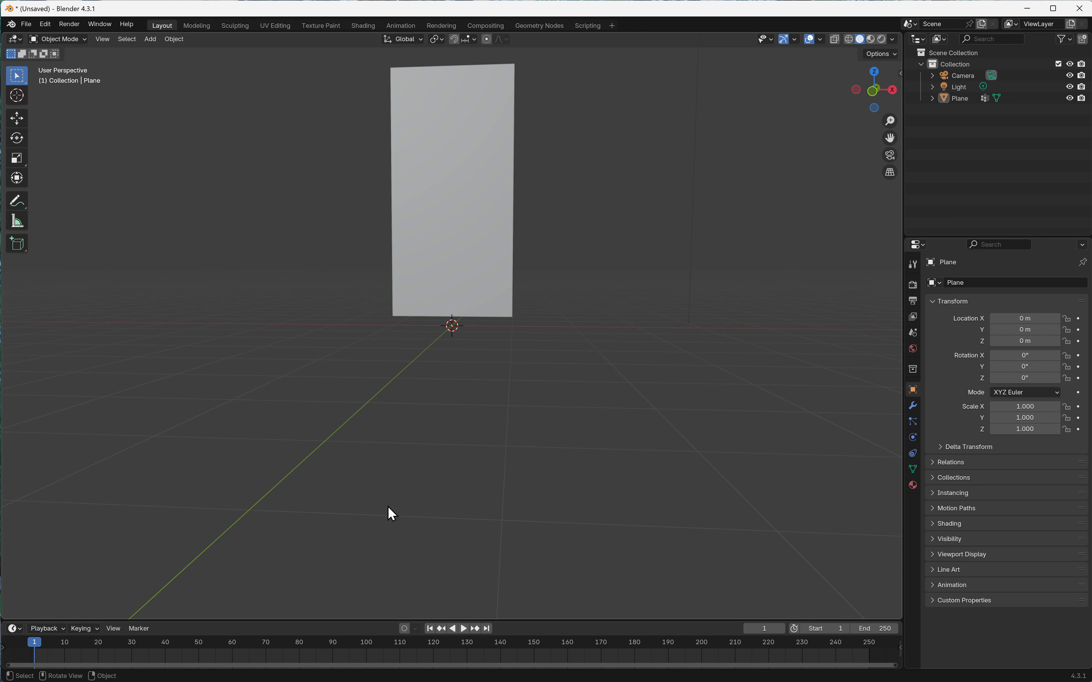
Add an Archemedian spiral curve with 5 turns and a radius growth of 0.12
click(151, 39)
mouse_move(173, 62)
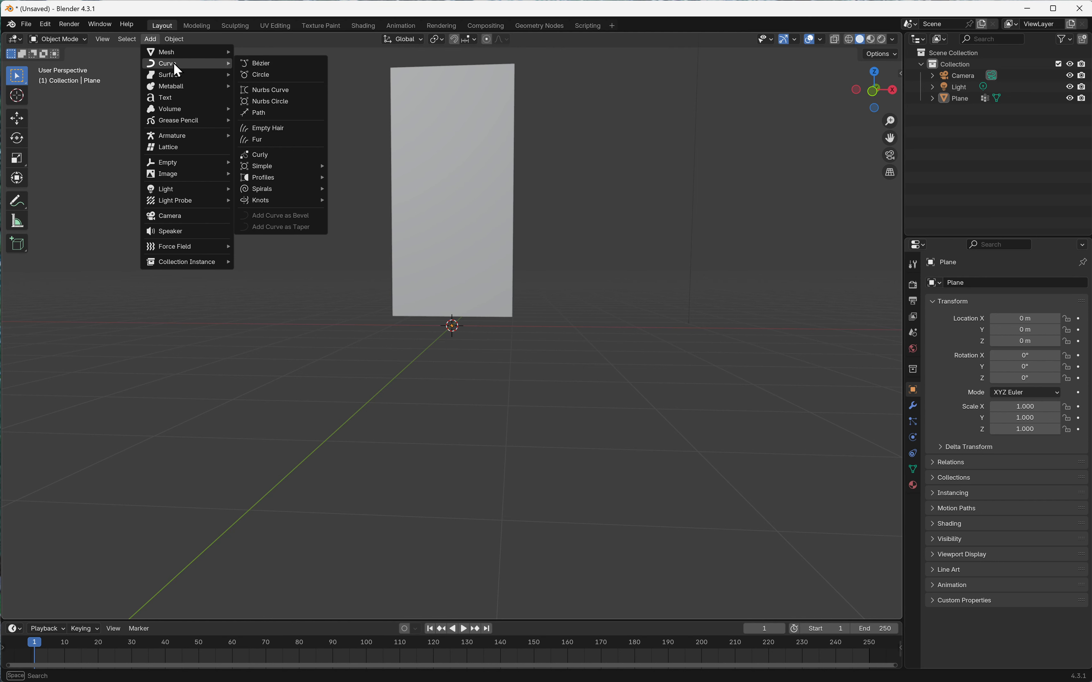
mouse_move(273, 190)
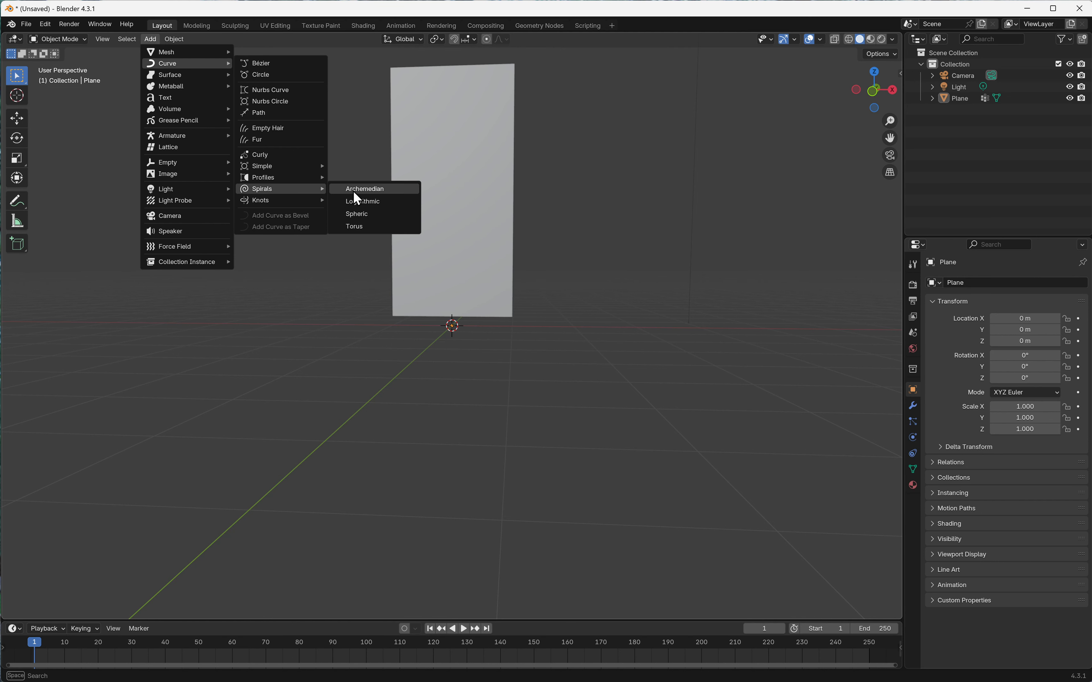
click(373, 190)
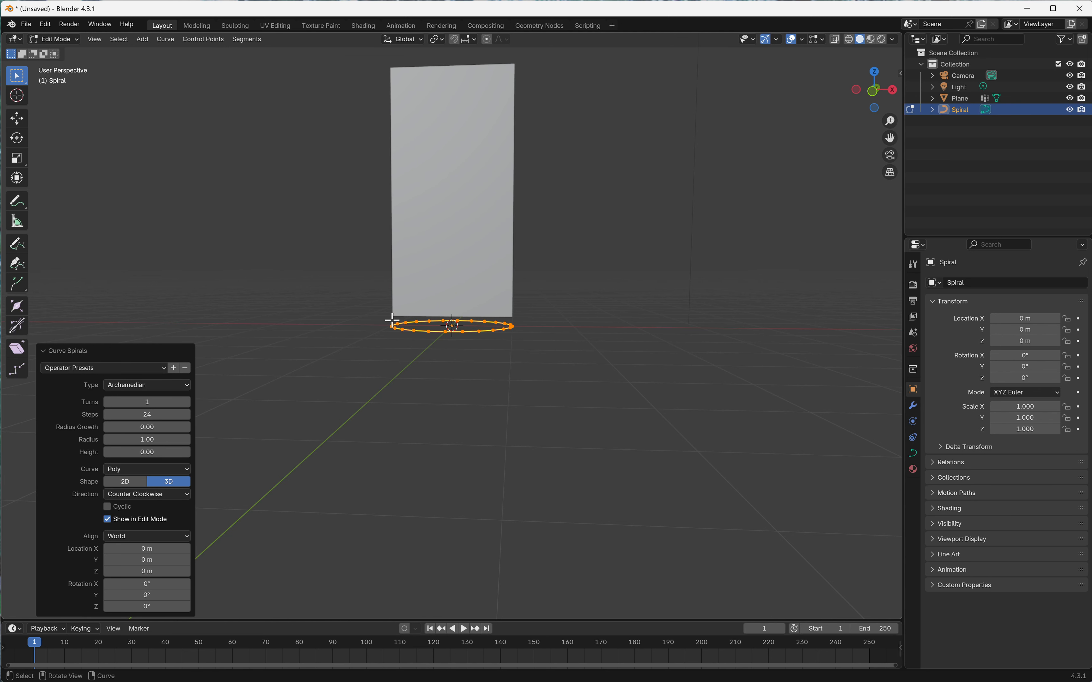
click(135, 404)
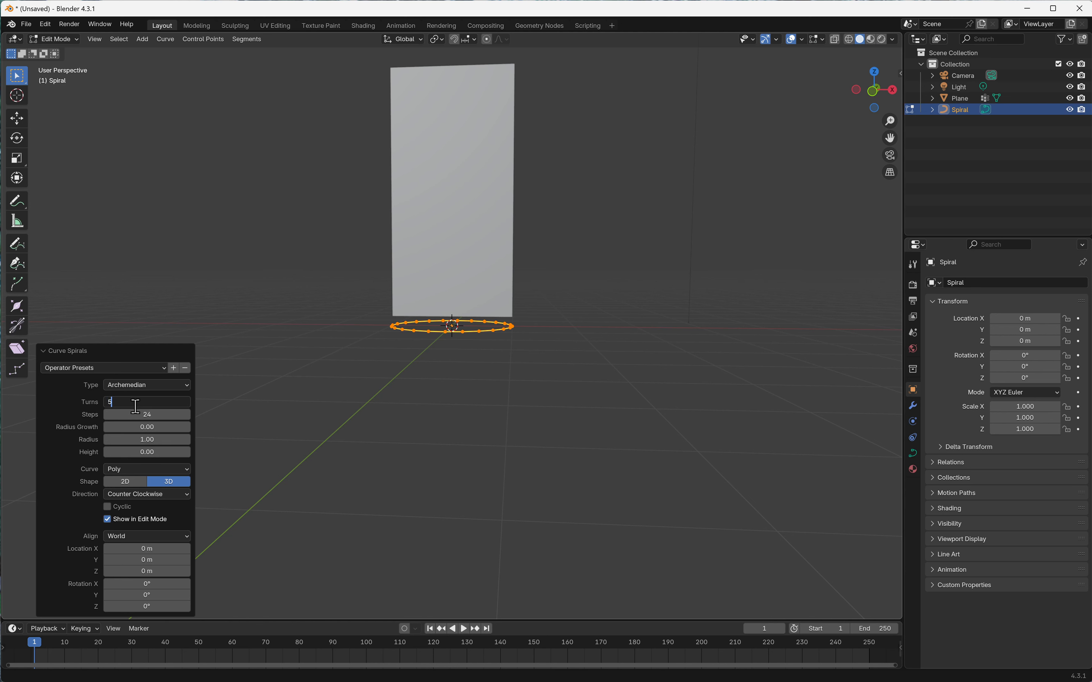
key(Return)
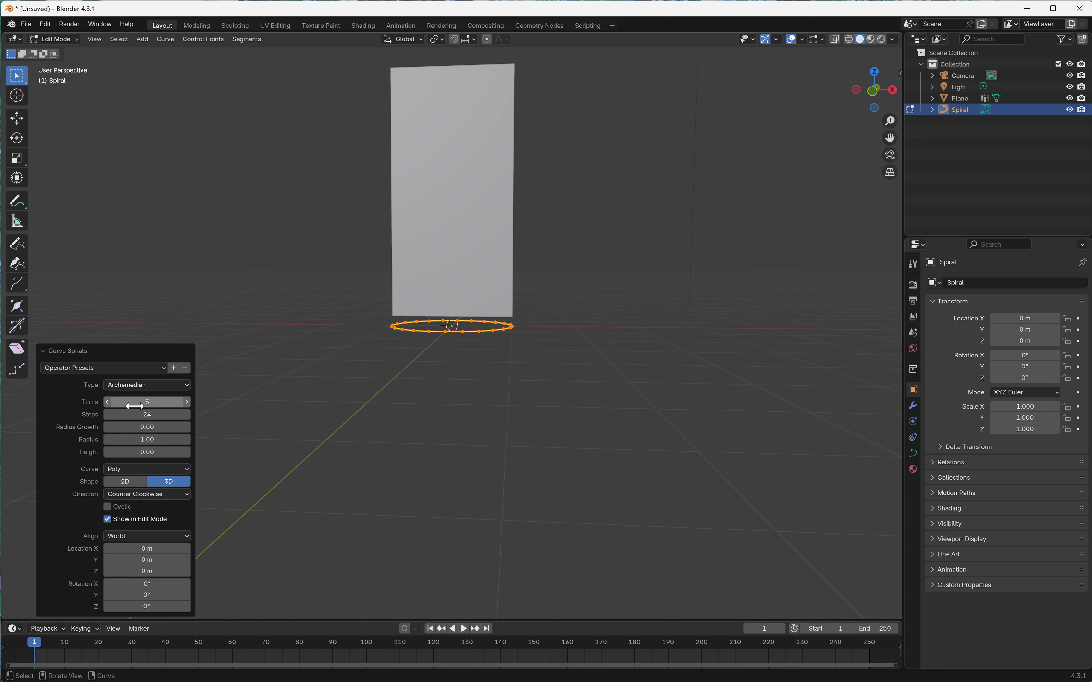
click(131, 430)
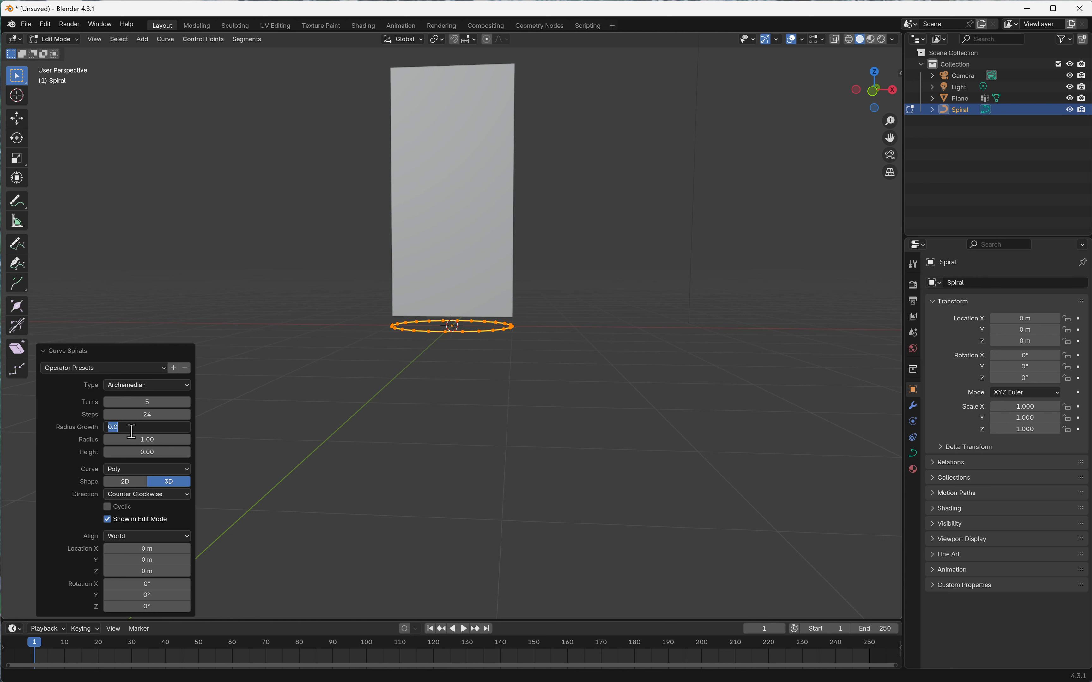
text(.12)
key(Return)
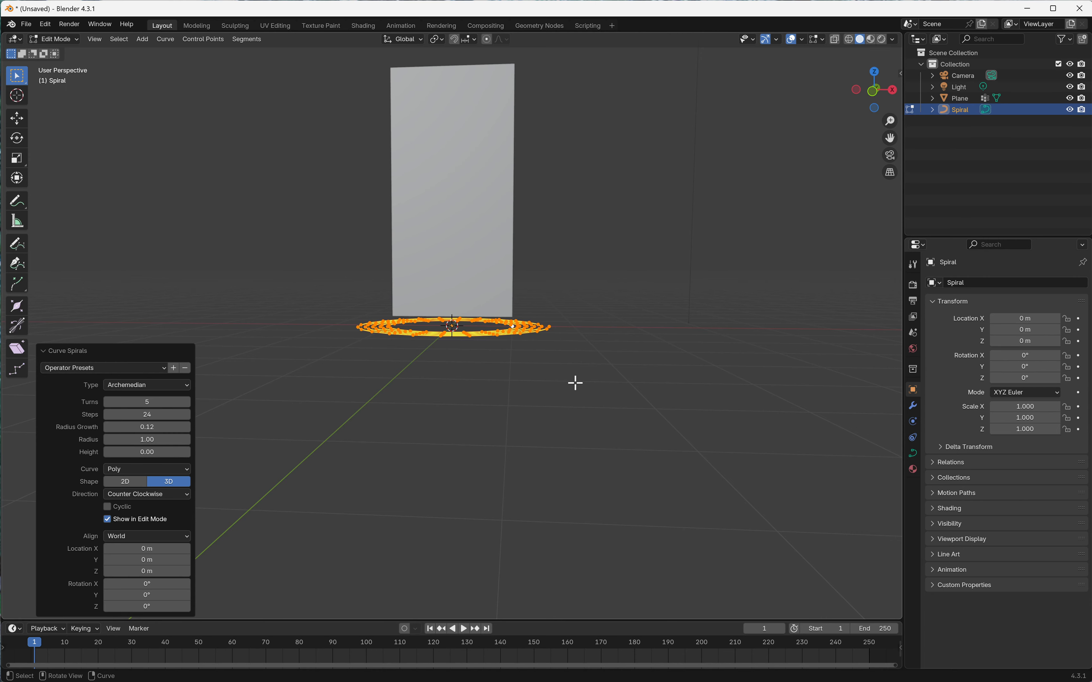
Set the spiral's radius to 0.20 and its number of turns to 3
middle_drag(575, 382, 556, 433)
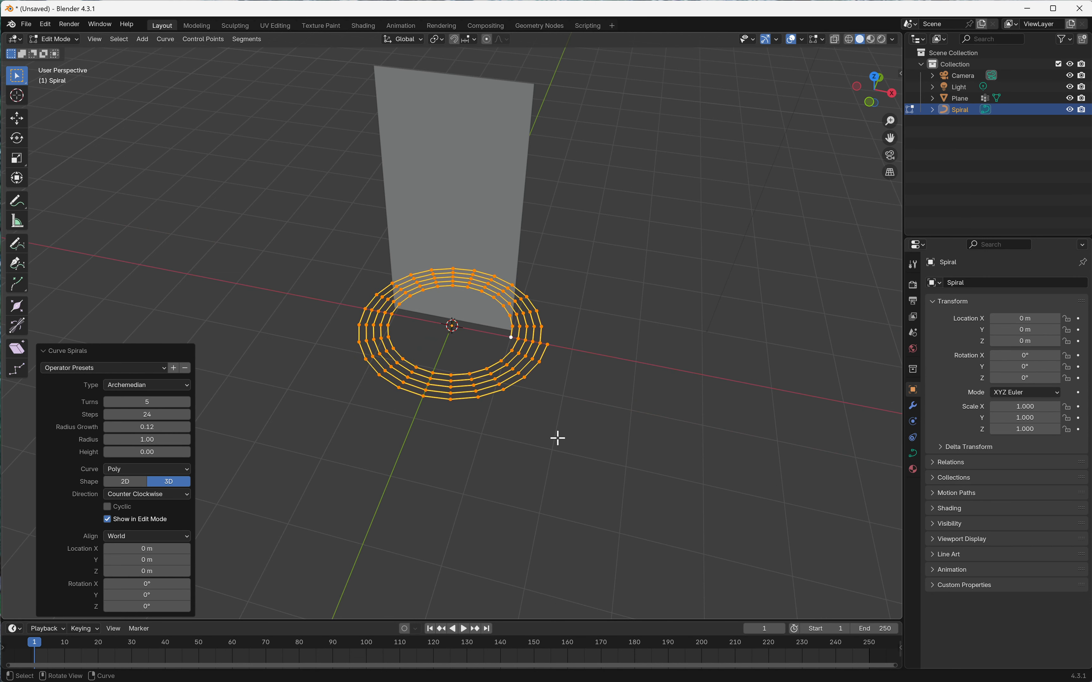
click(163, 439)
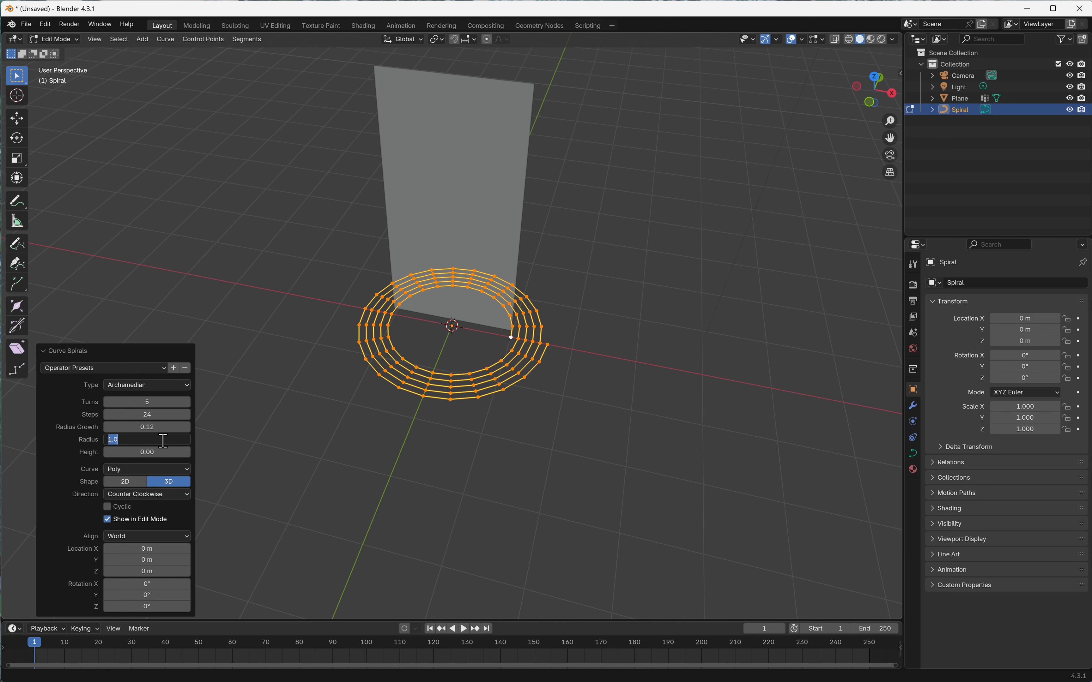
key(BackSpace)
text(0.2)
key(Return)
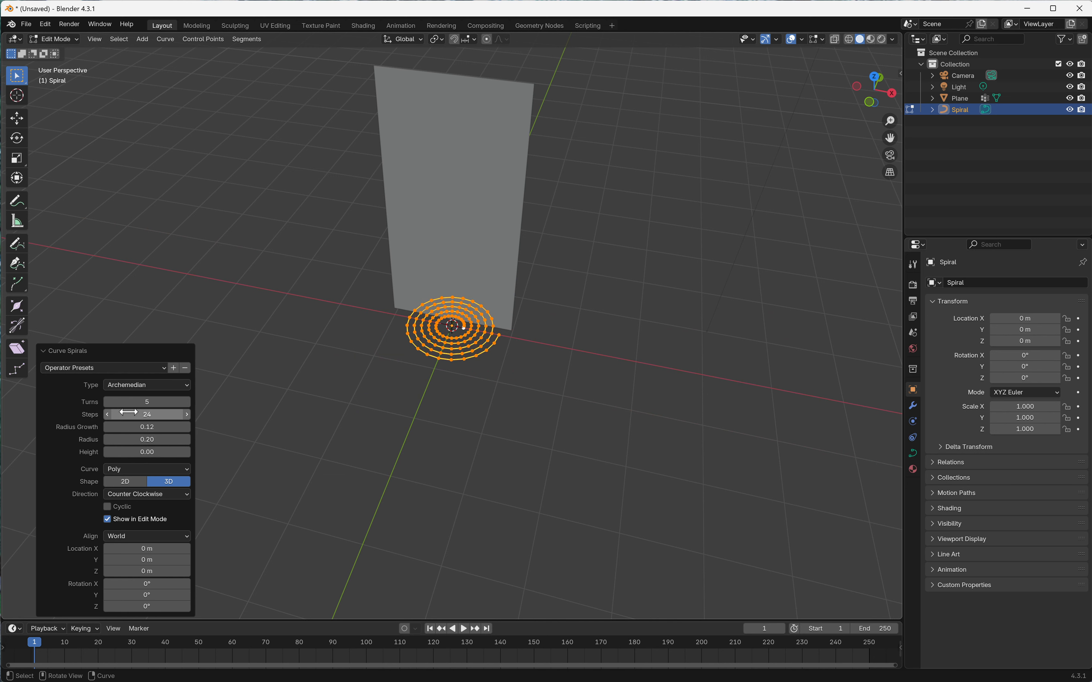
drag(127, 405, 117, 406)
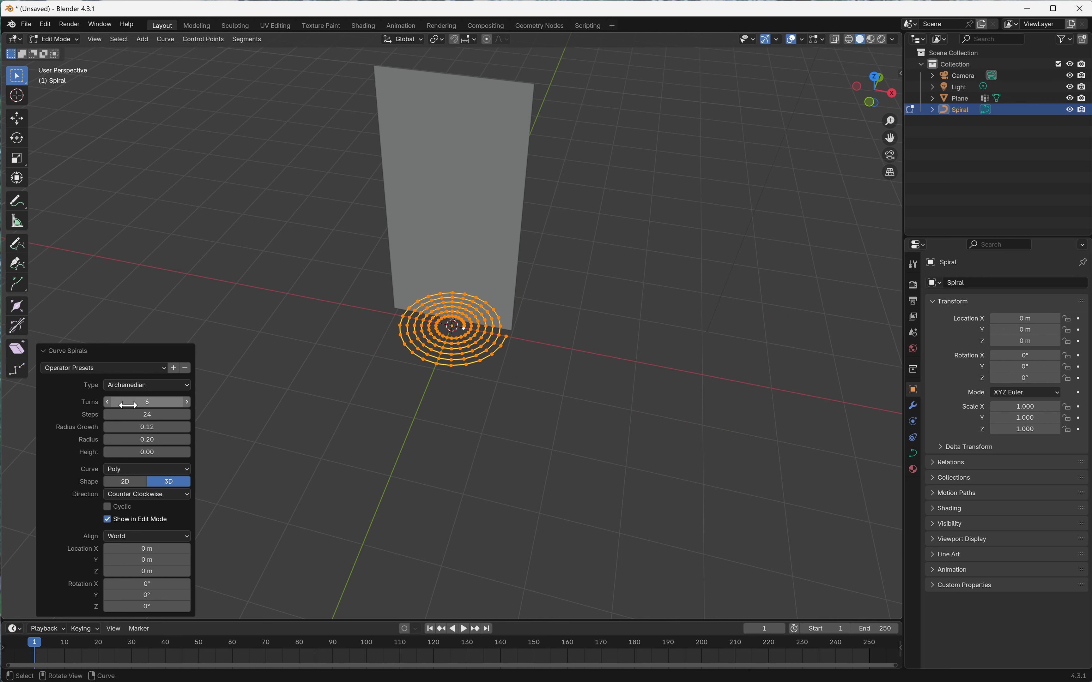
click(129, 405)
text(3)
key(Return)
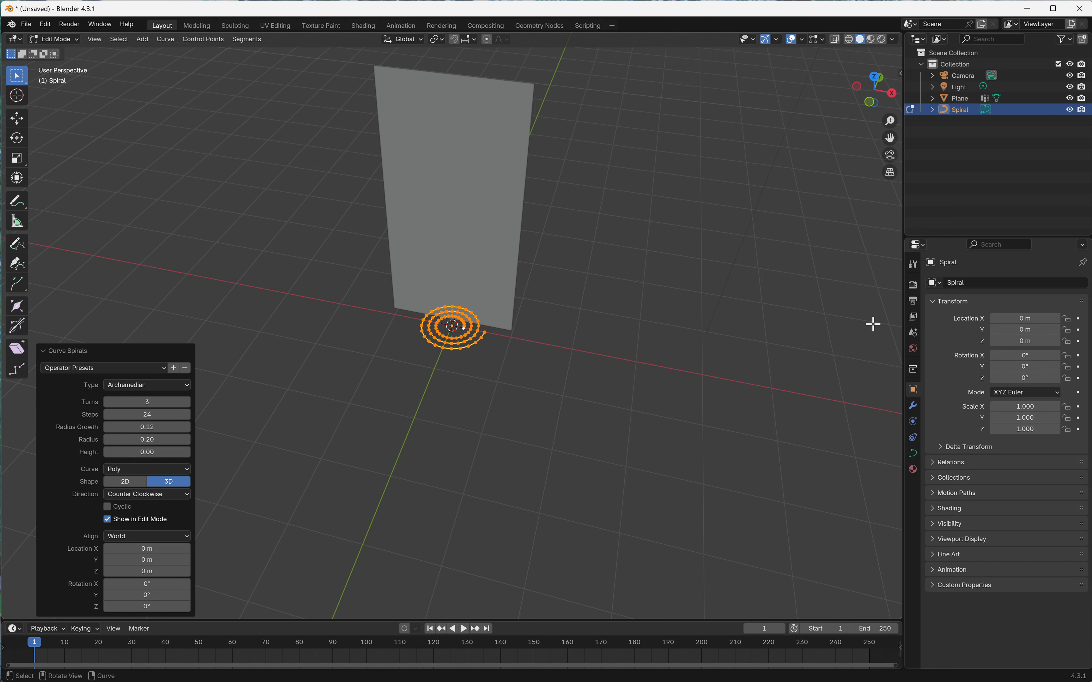
Stand the spiral upright and perpendicular to the plane with rotations of 90° on X and 90° on Z
click(1010, 355)
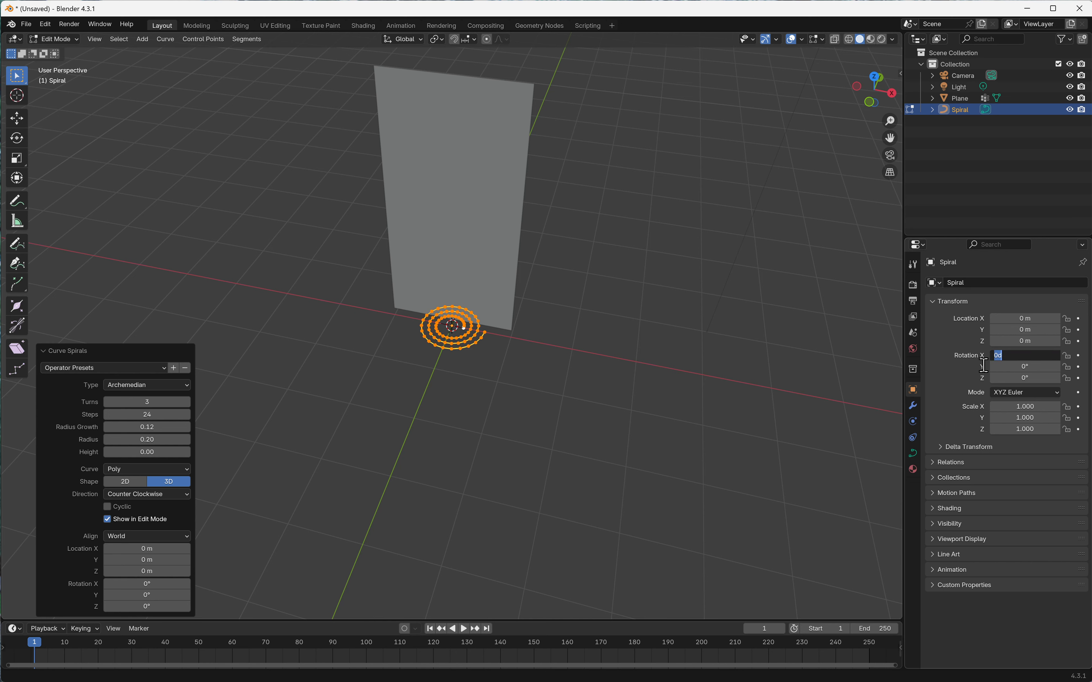
text(90)
key(Return)
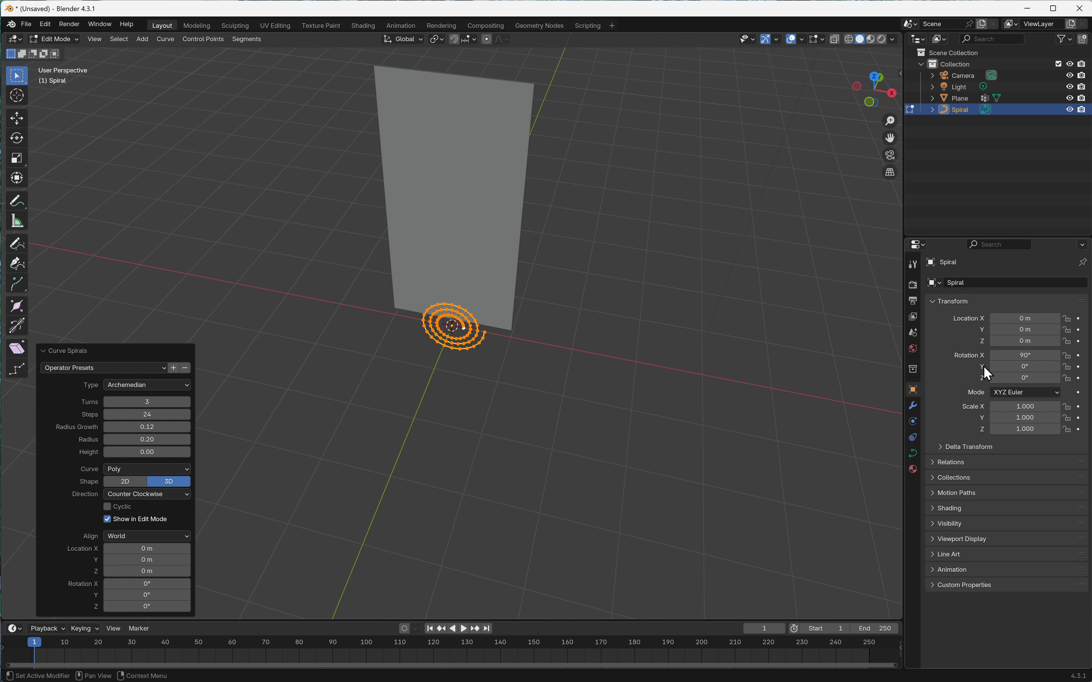
click(1021, 380)
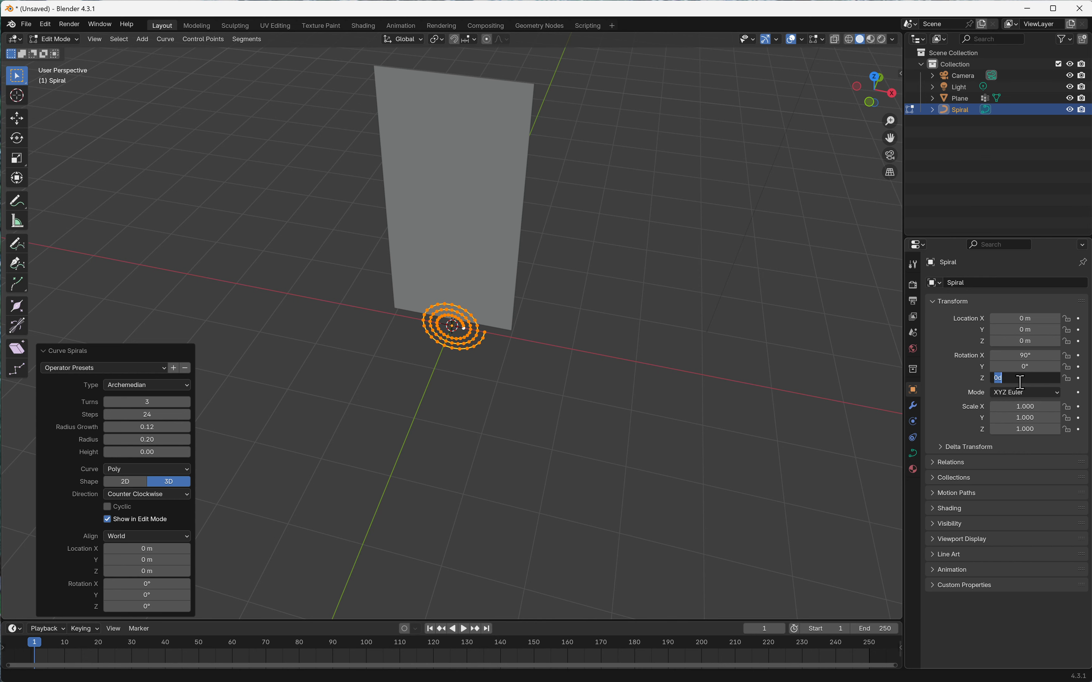
text(90)
key(Return)
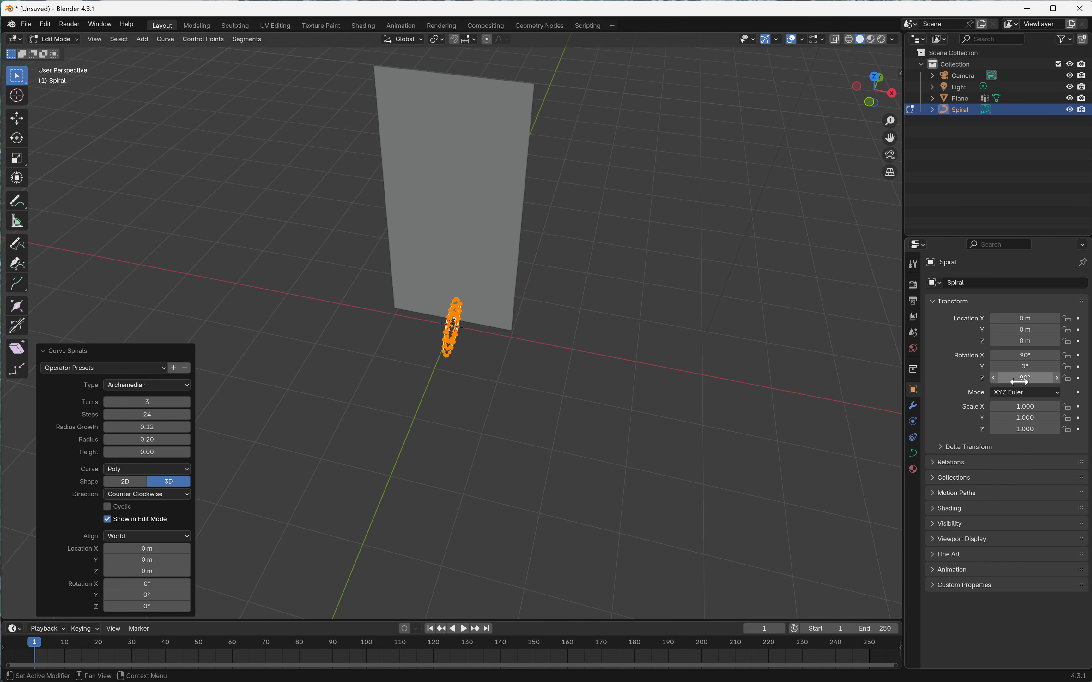
Move the spiral up about 4.17 m along global Z to the plane's top edge
middle_drag(848, 358, 787, 324)
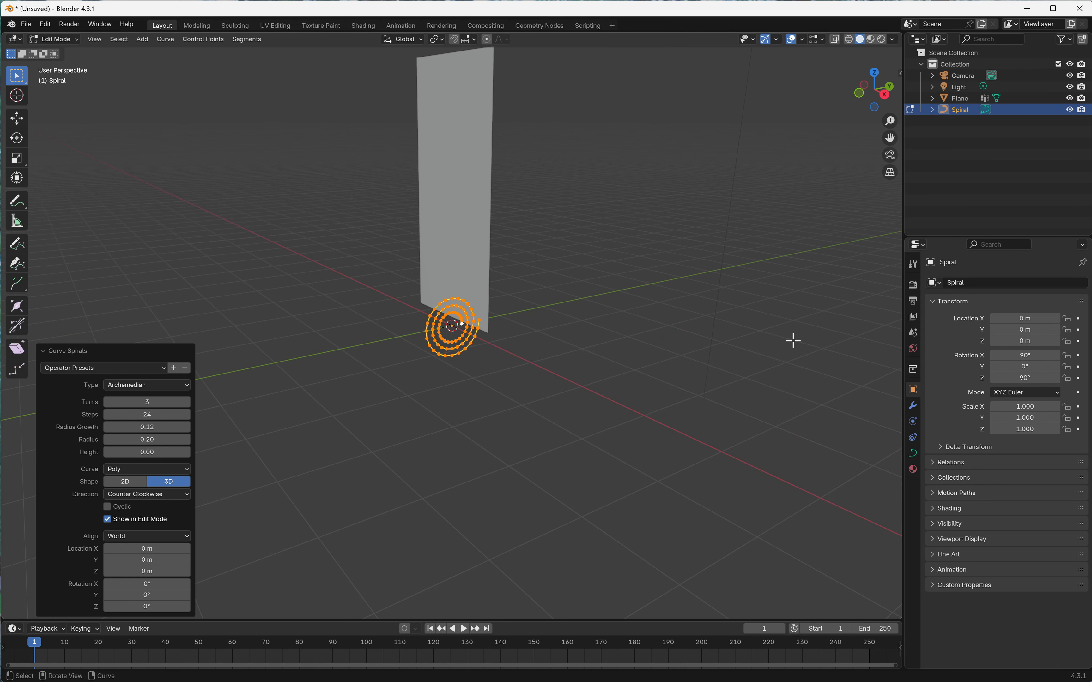
scroll(685, 272, down, 1)
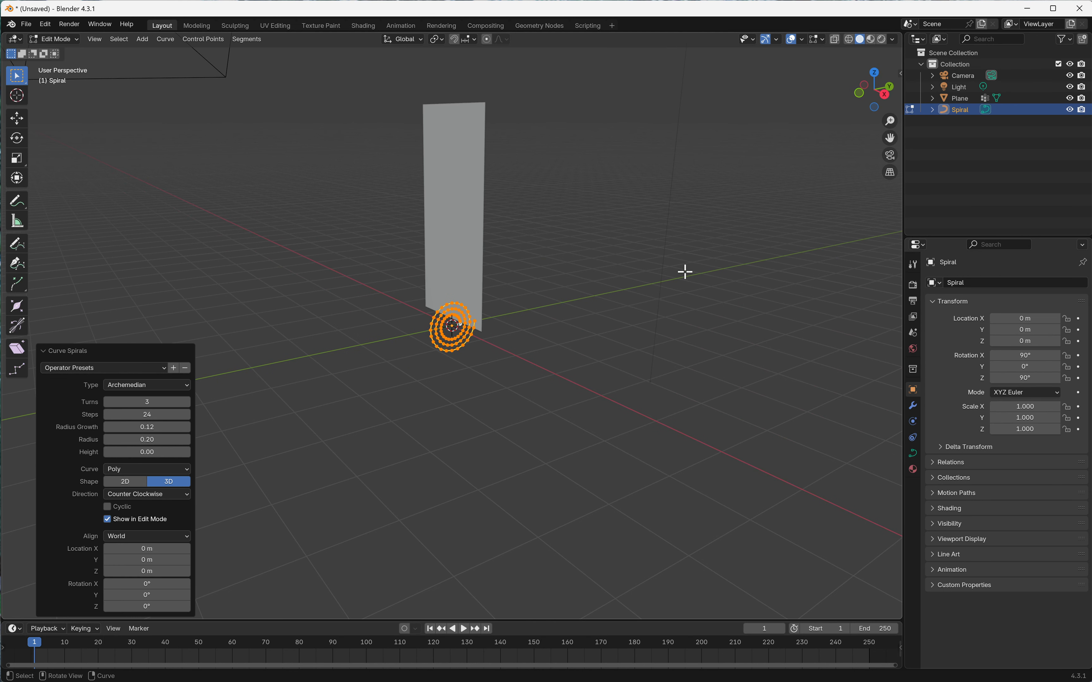
key(g)
key(z)
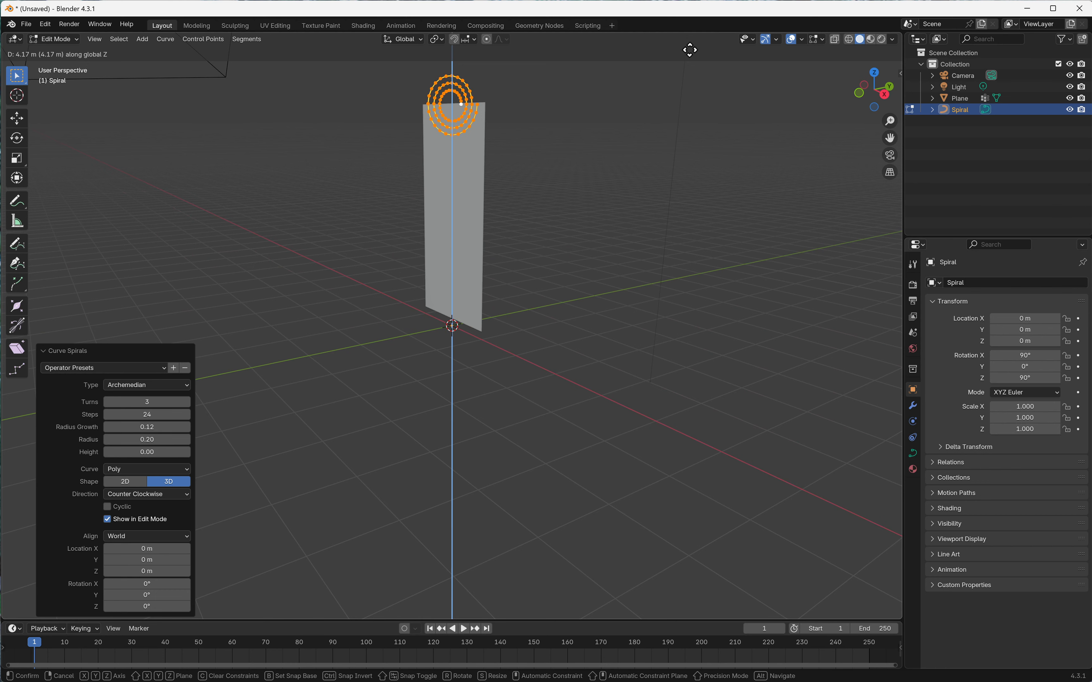
click(690, 51)
scroll(519, 75, up, 3)
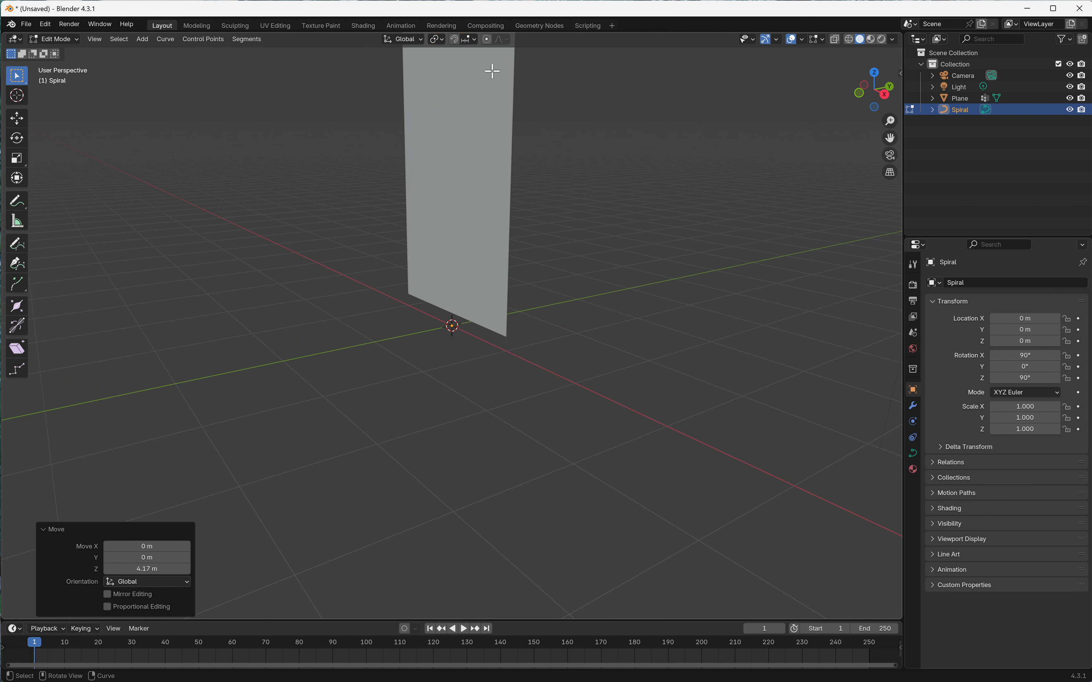
scroll(524, 63, down, 3)
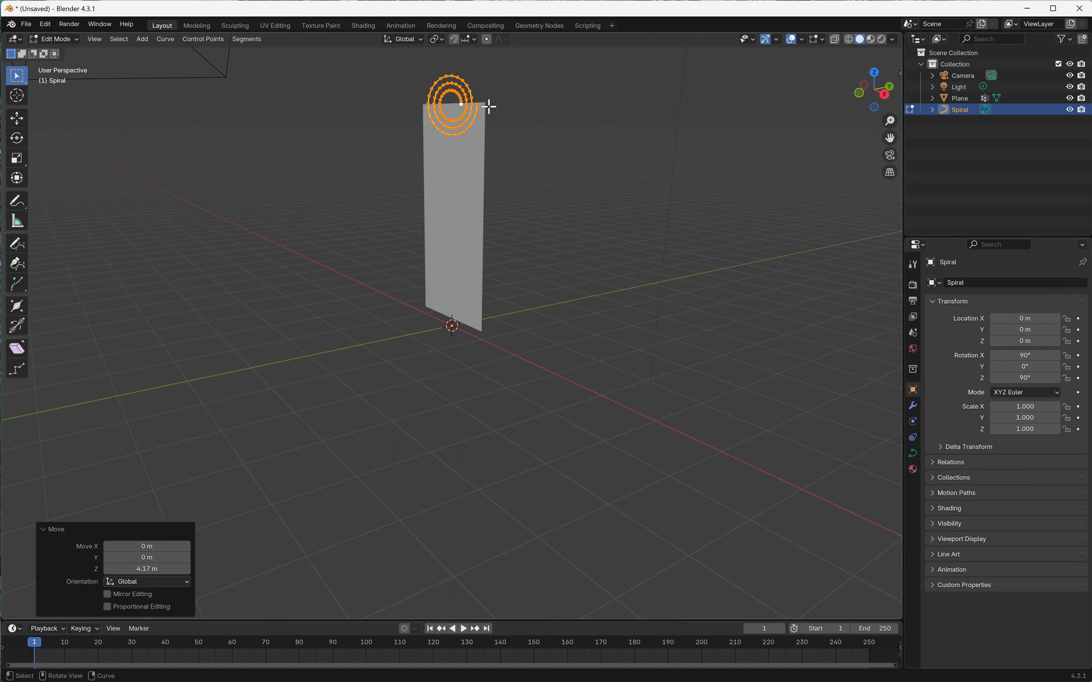
Draw a short straight curve horizontally from the spiral's centre to just beyond its outer end, within the same curve object
click(478, 104)
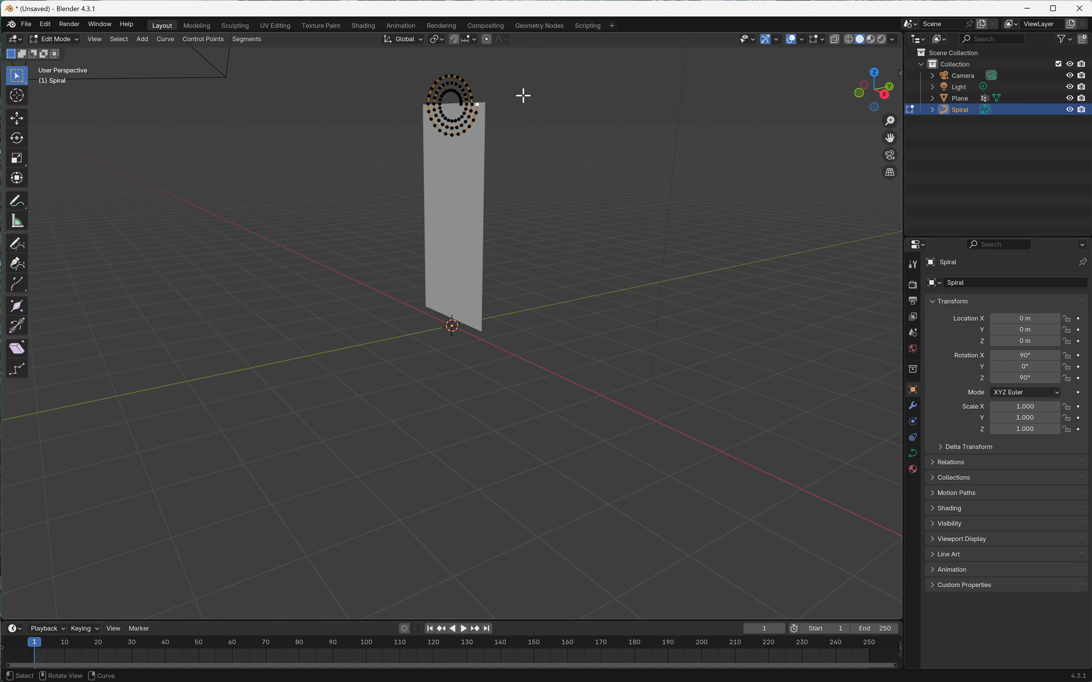
middle_drag(529, 122, 501, 123)
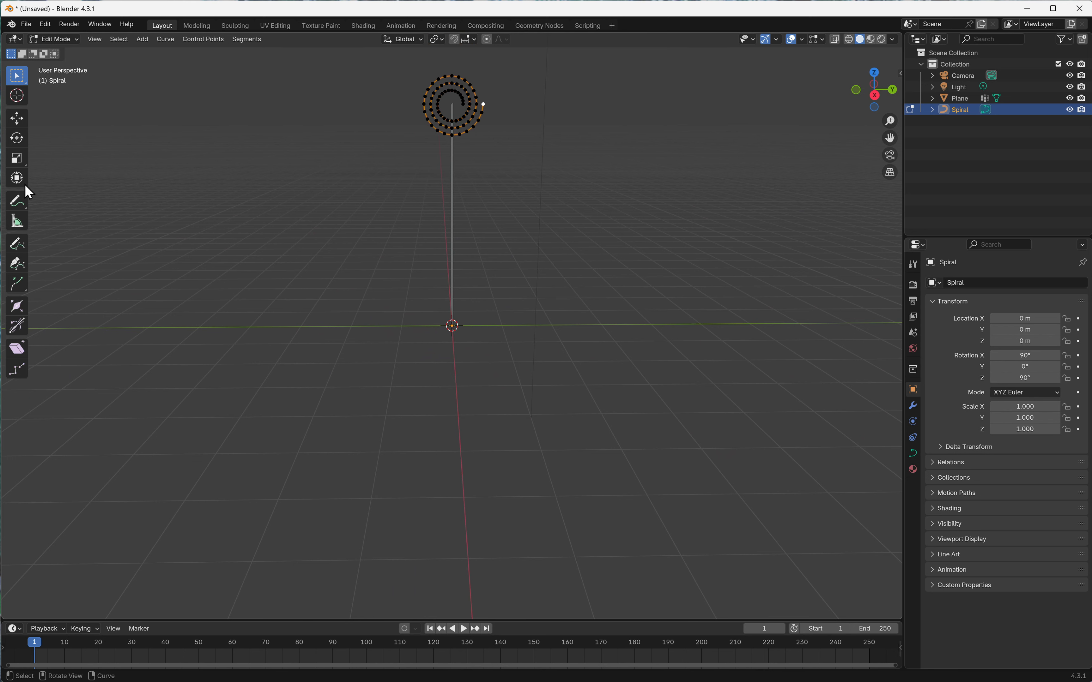
click(16, 244)
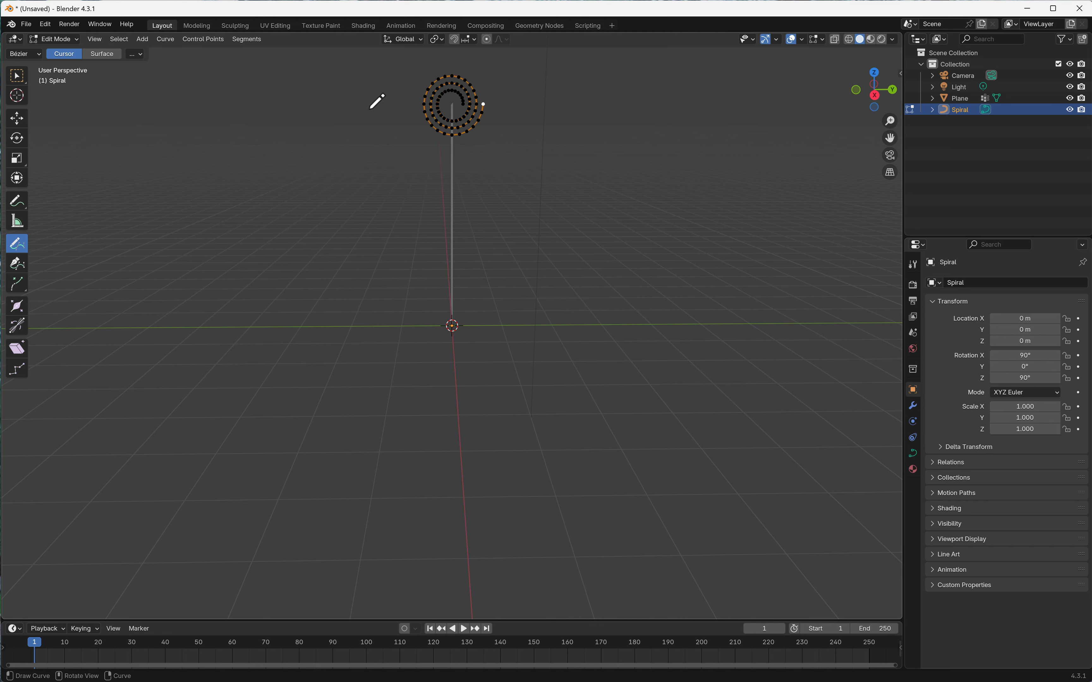
drag(446, 104, 504, 104)
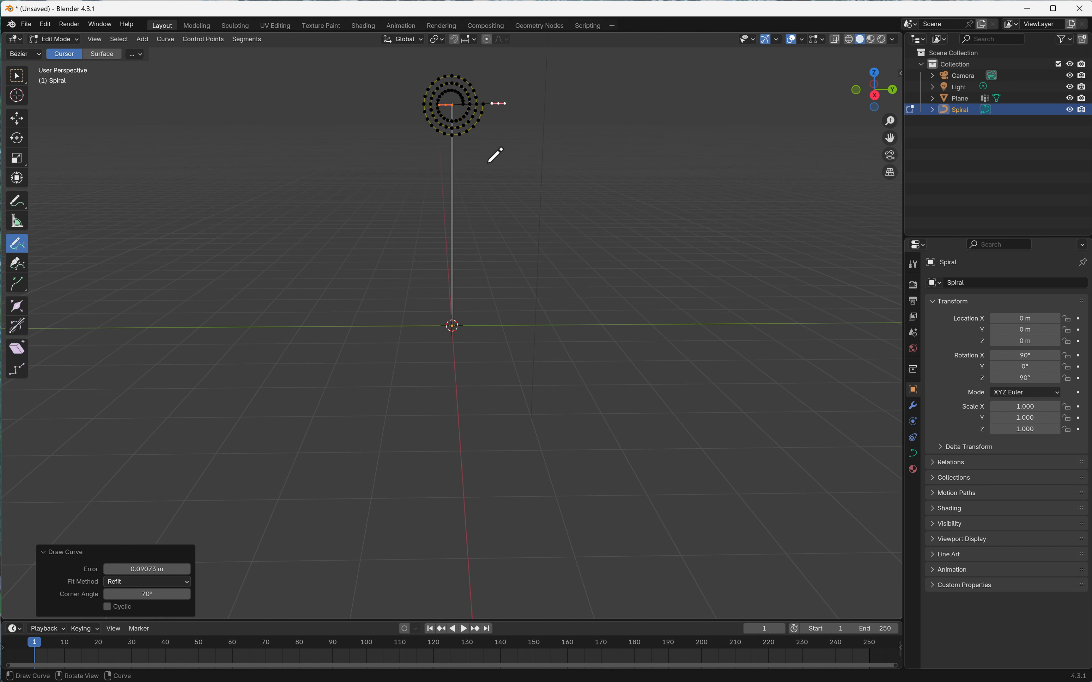
click(18, 77)
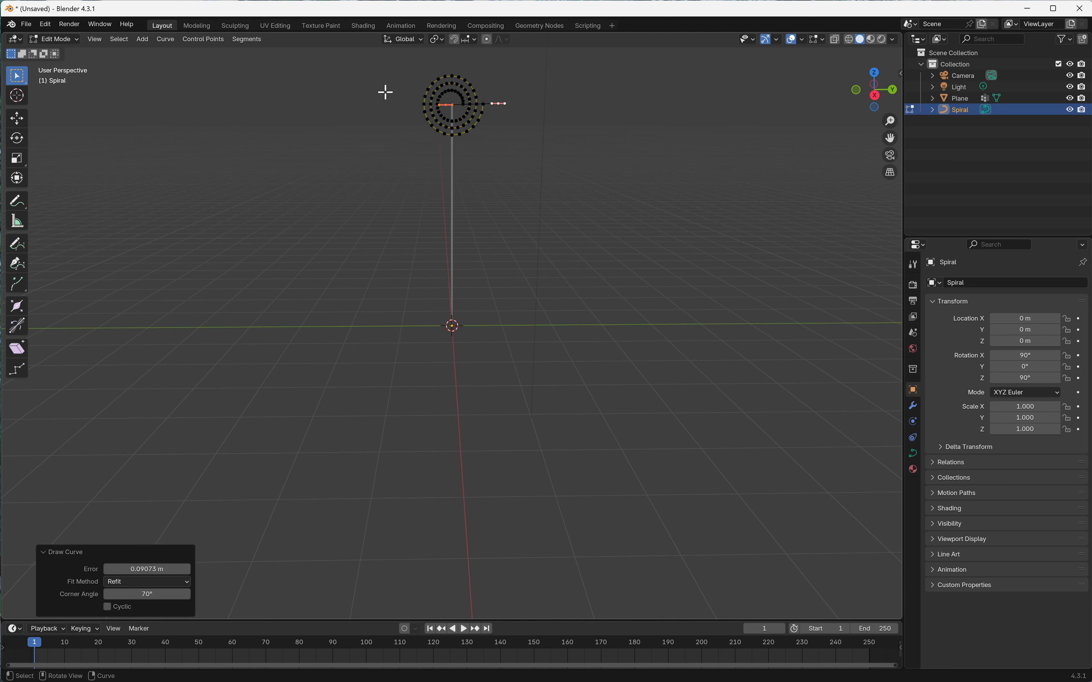
Switch the spiral to Object Mode and undo the last changes, going back into its Edit Mode
click(23, 253)
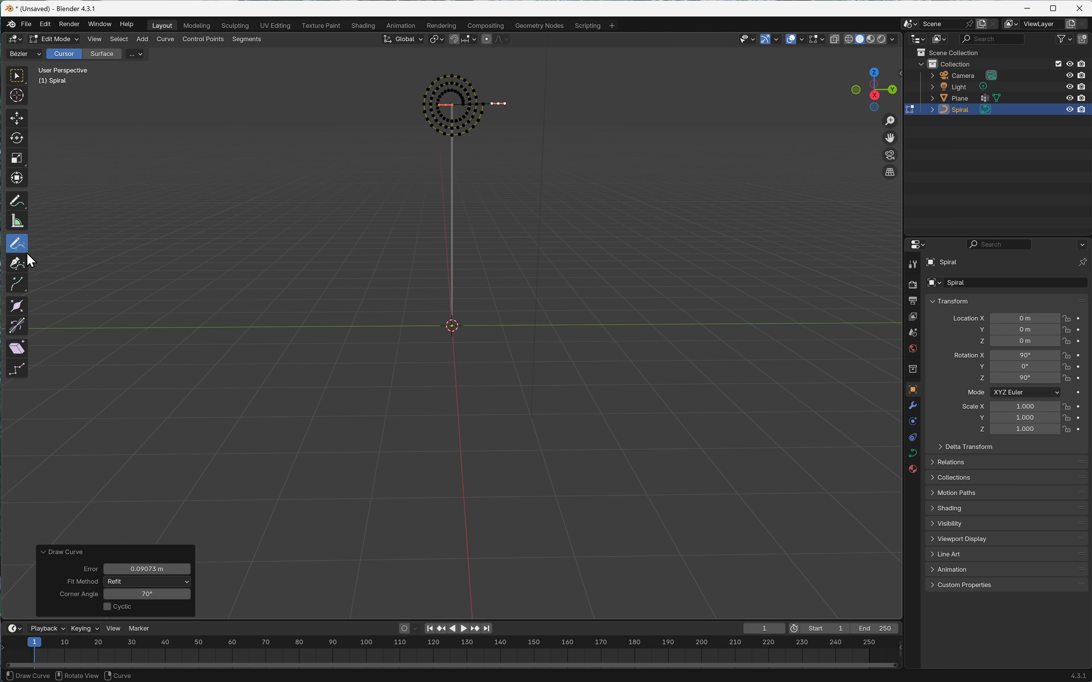
click(66, 39)
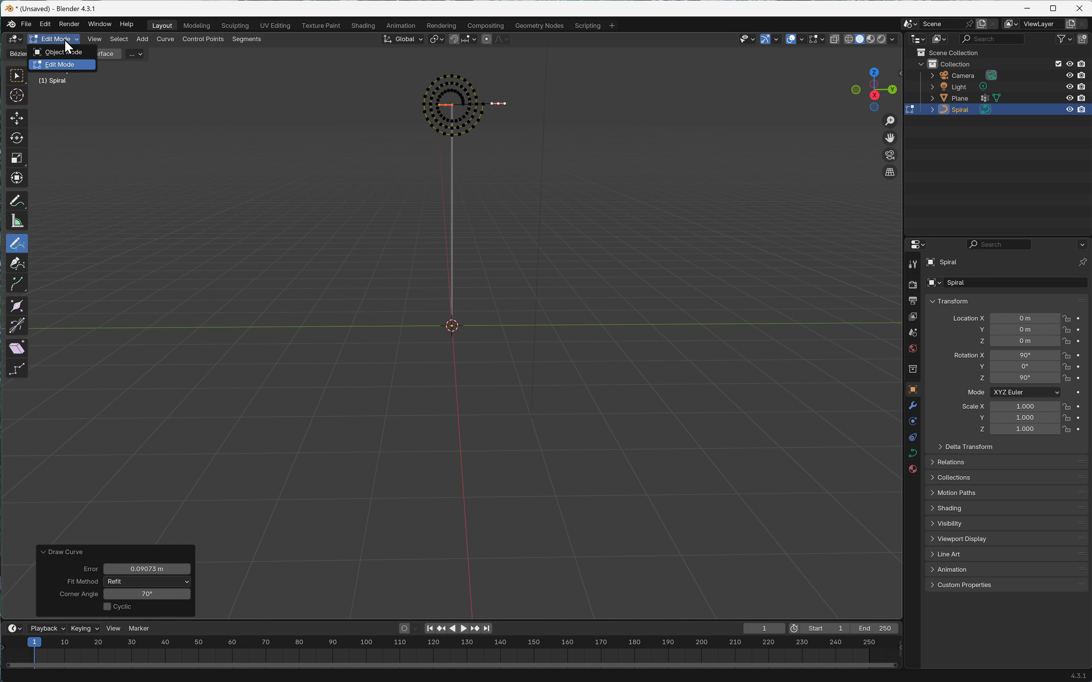
click(65, 52)
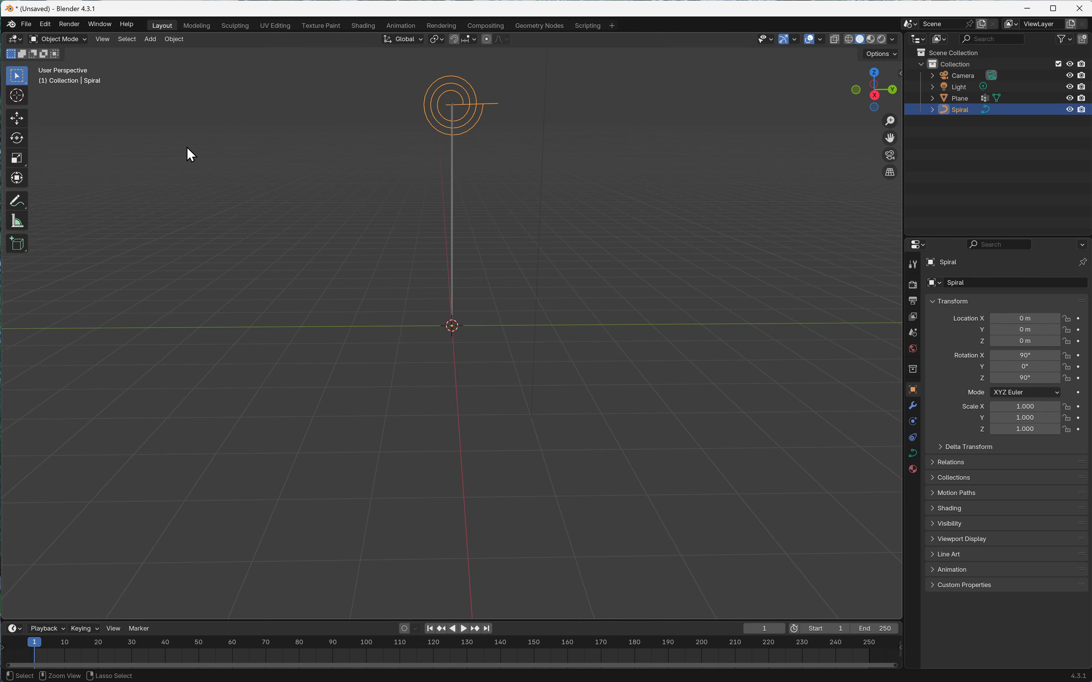
key(ctrl+z)
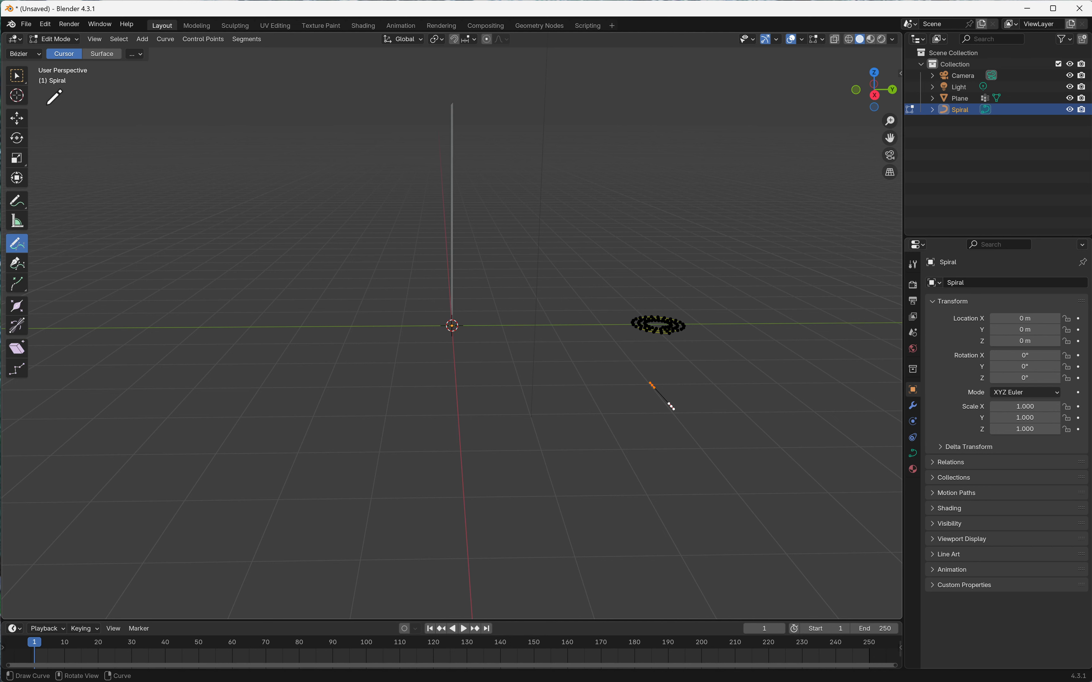
Select all the spiral's control points, leaving out the separately drawn line
click(17, 76)
drag(623, 360, 715, 447)
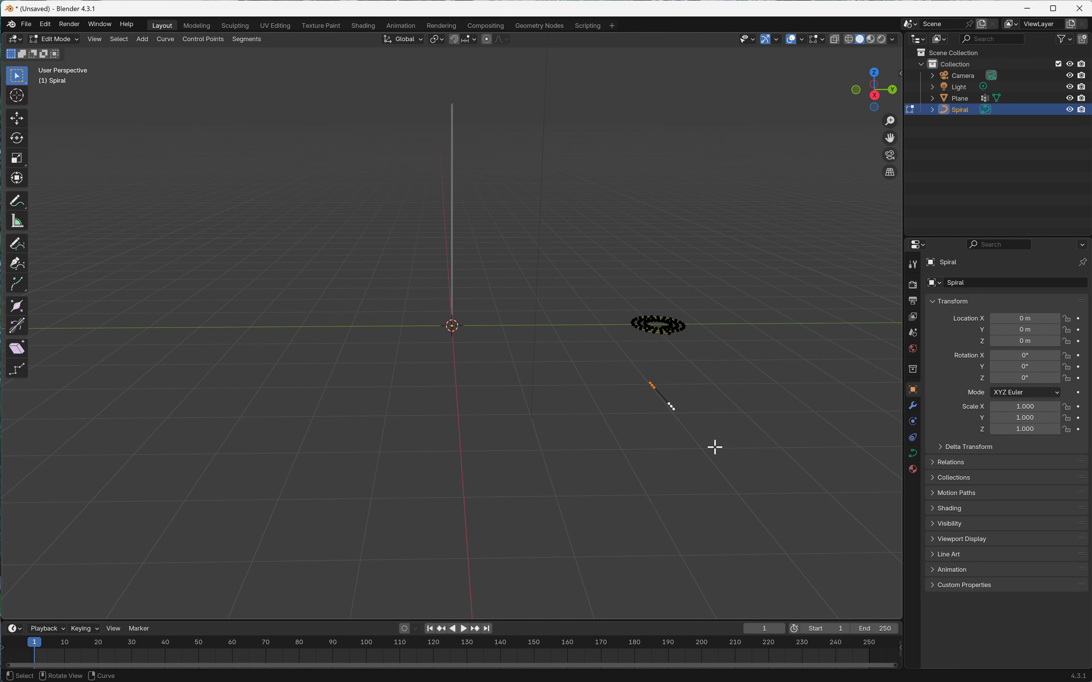
right_click(657, 398)
drag(607, 282, 721, 356)
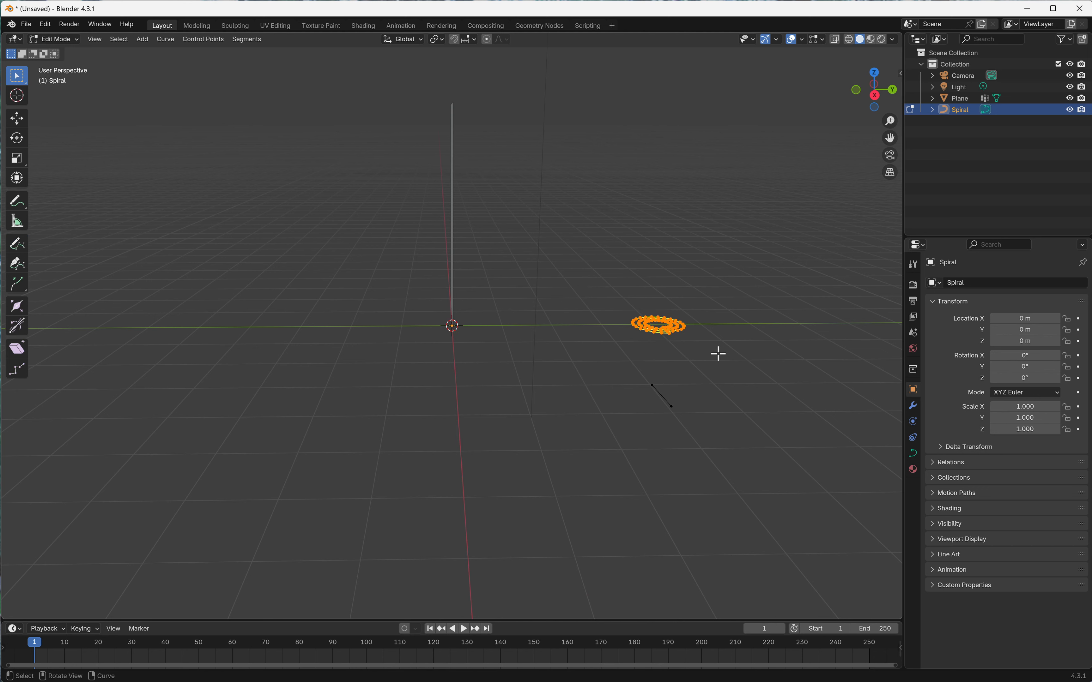
Set the spiral object's rotation to 90° on X and 90° on Z
click(1013, 355)
text(90)
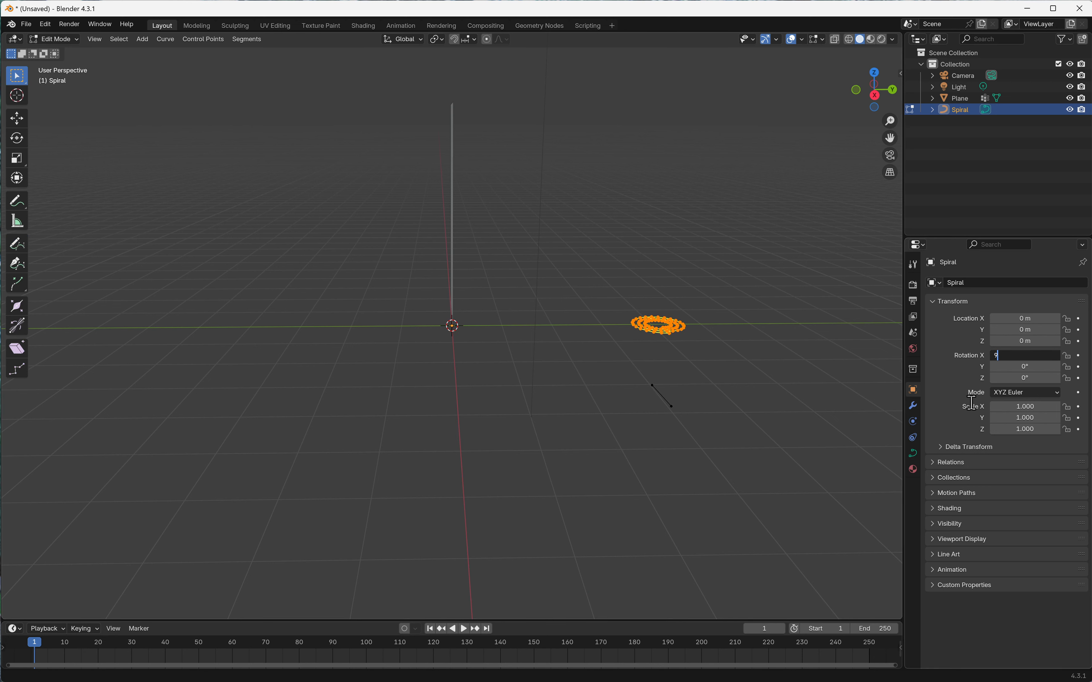
key(Return)
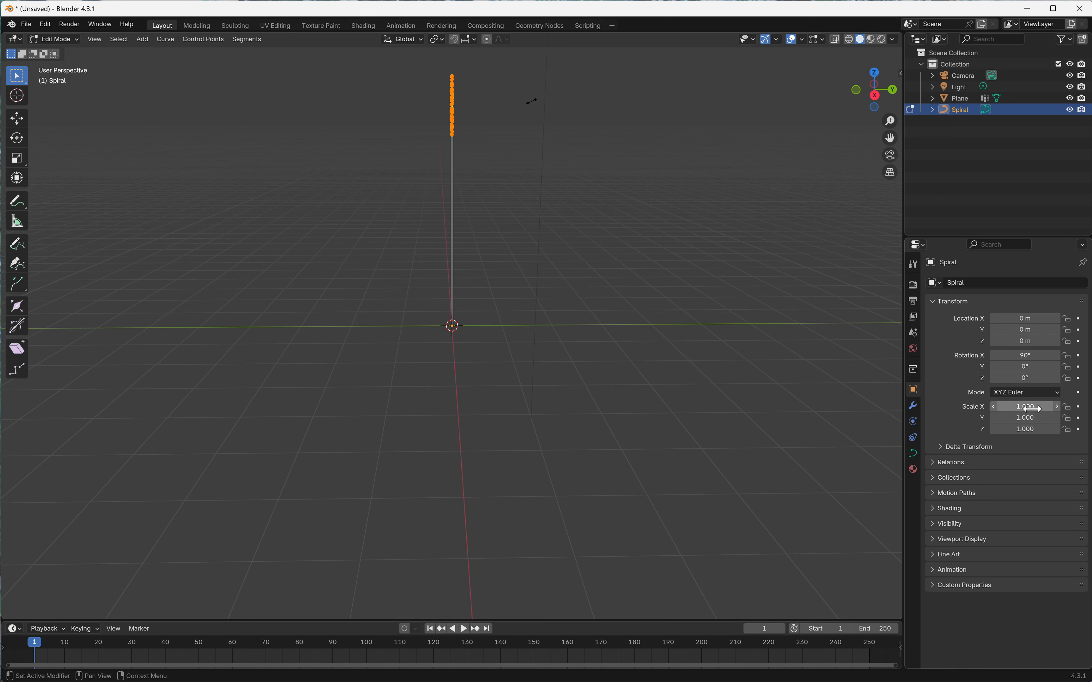
click(1022, 379)
text(90)
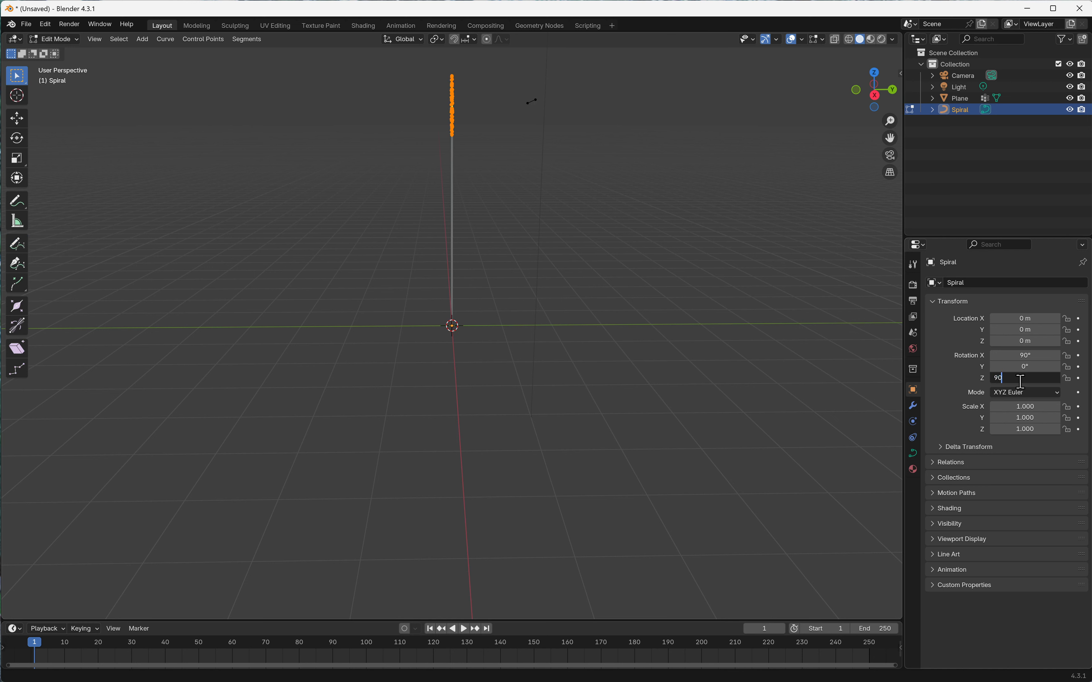
key(Return)
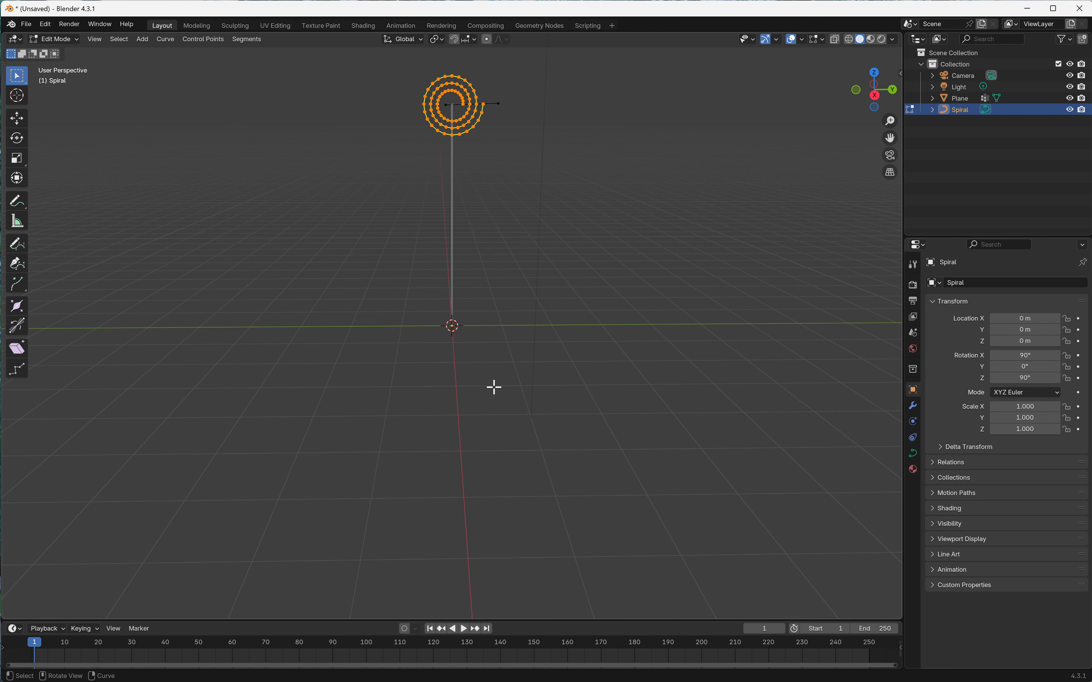
Dissolve the outer end point of the short straight line drawn beside the spiral
click(523, 150)
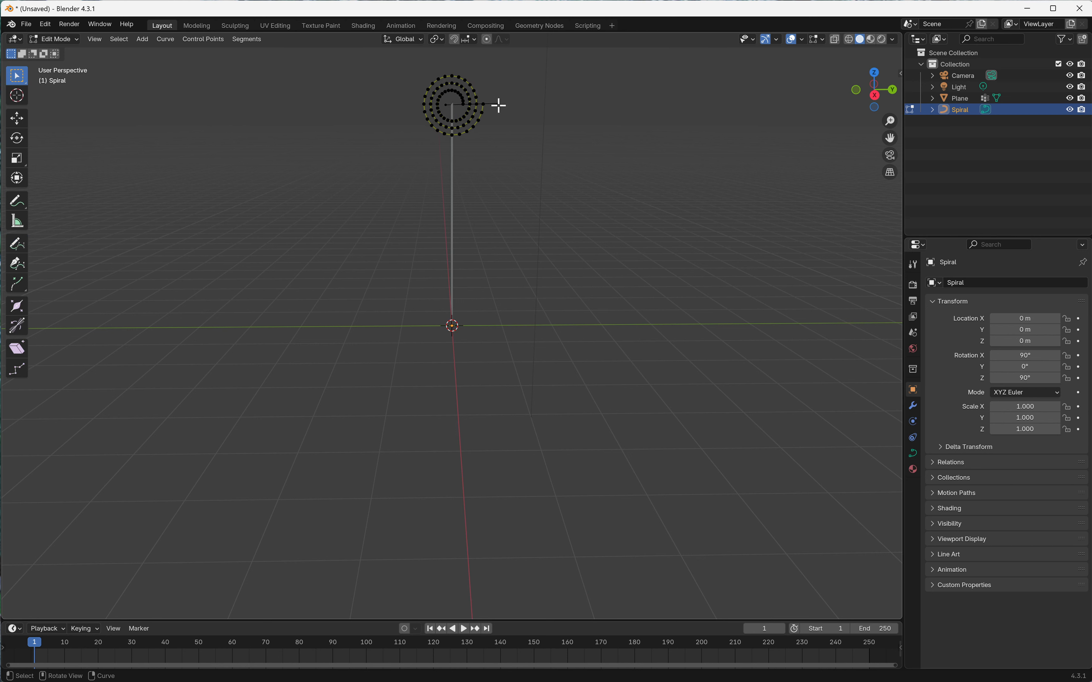
click(499, 104)
key(x)
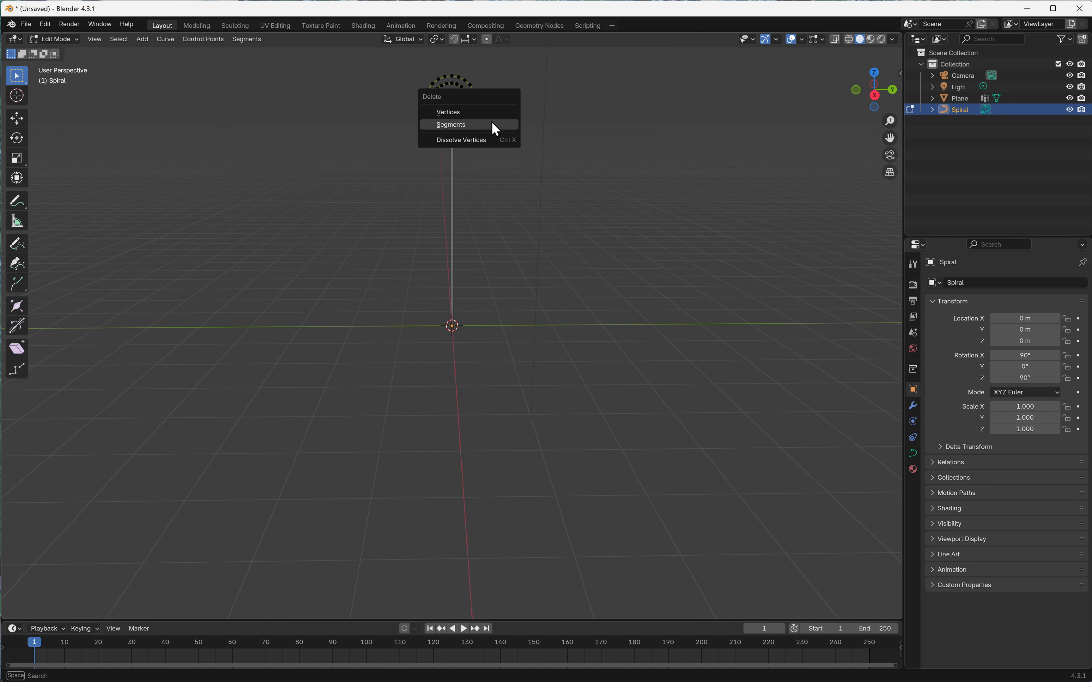
click(487, 139)
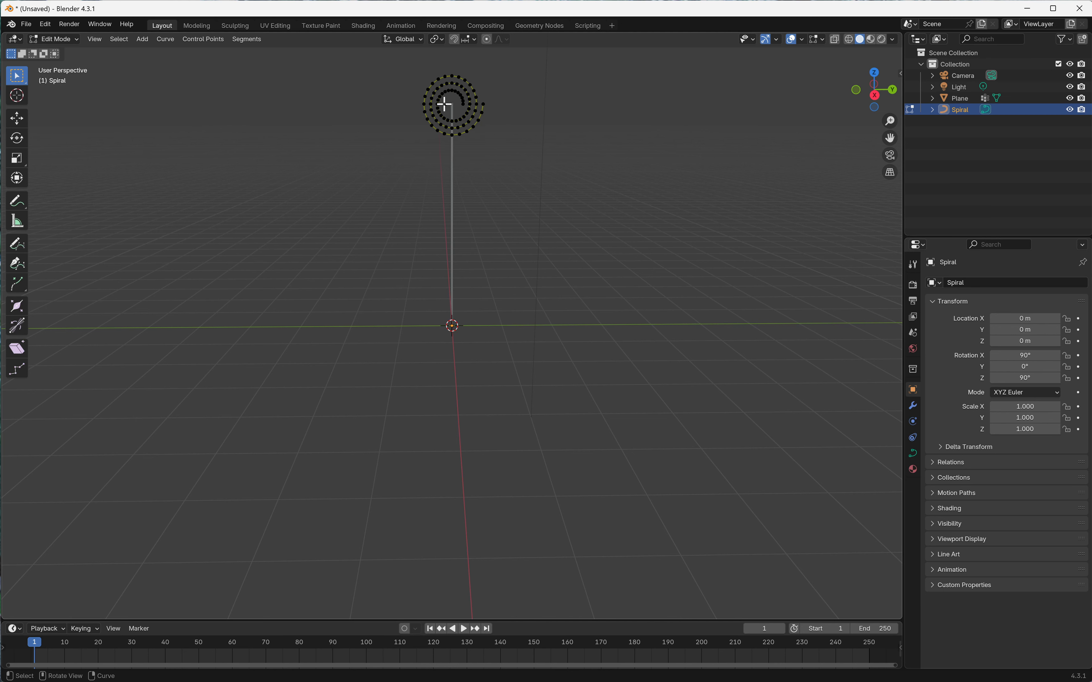
scroll(456, 98, up, 2)
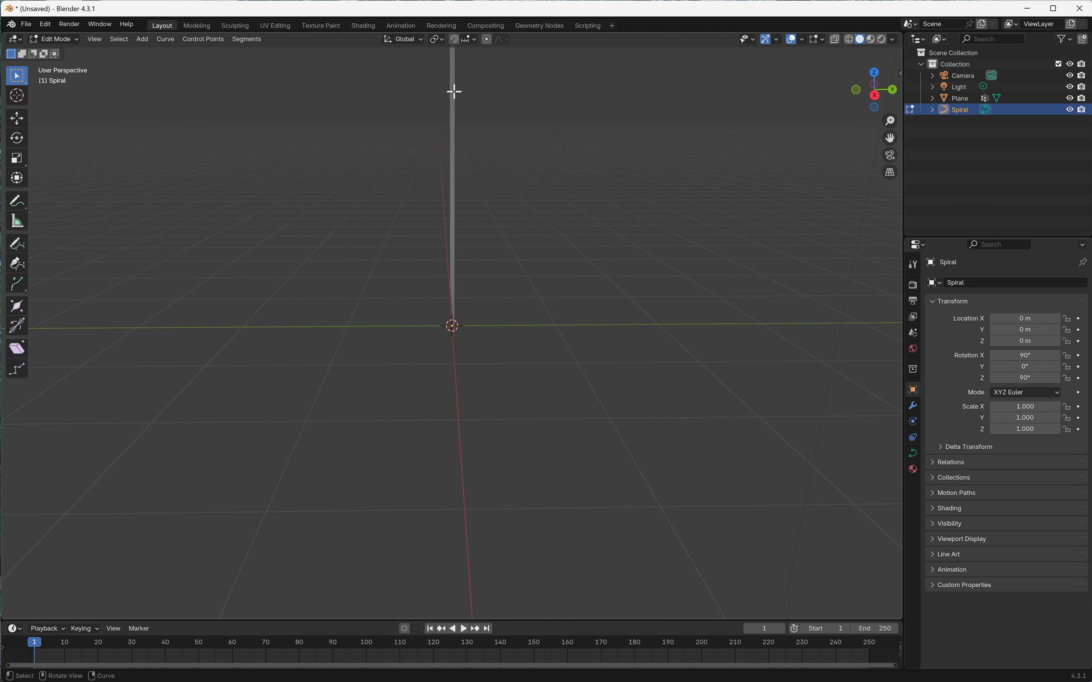
scroll(460, 98, down, 4)
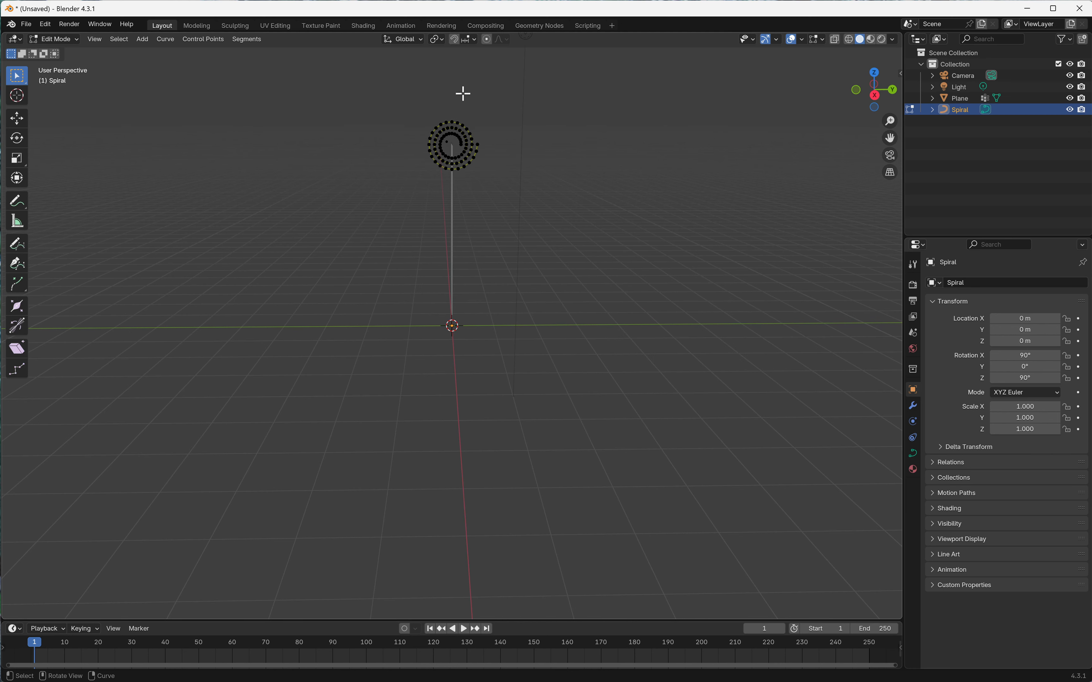
Select all the spiral's control points, return to Object Mode and apply all transforms to the spiral
click(447, 123)
drag(400, 89, 526, 190)
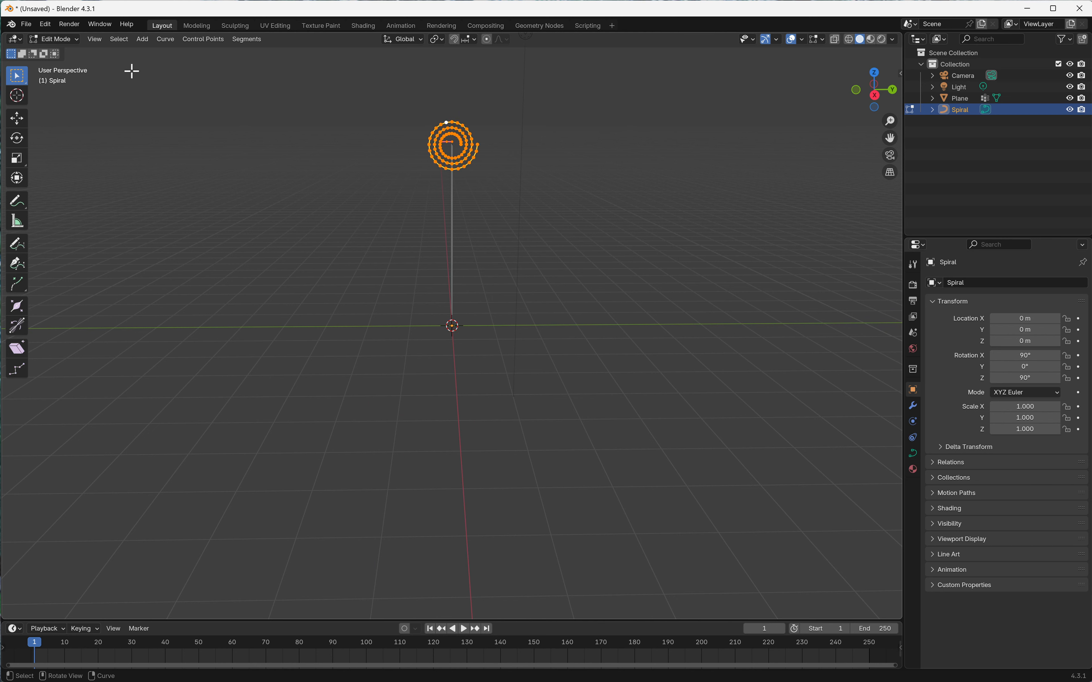
click(61, 39)
click(63, 51)
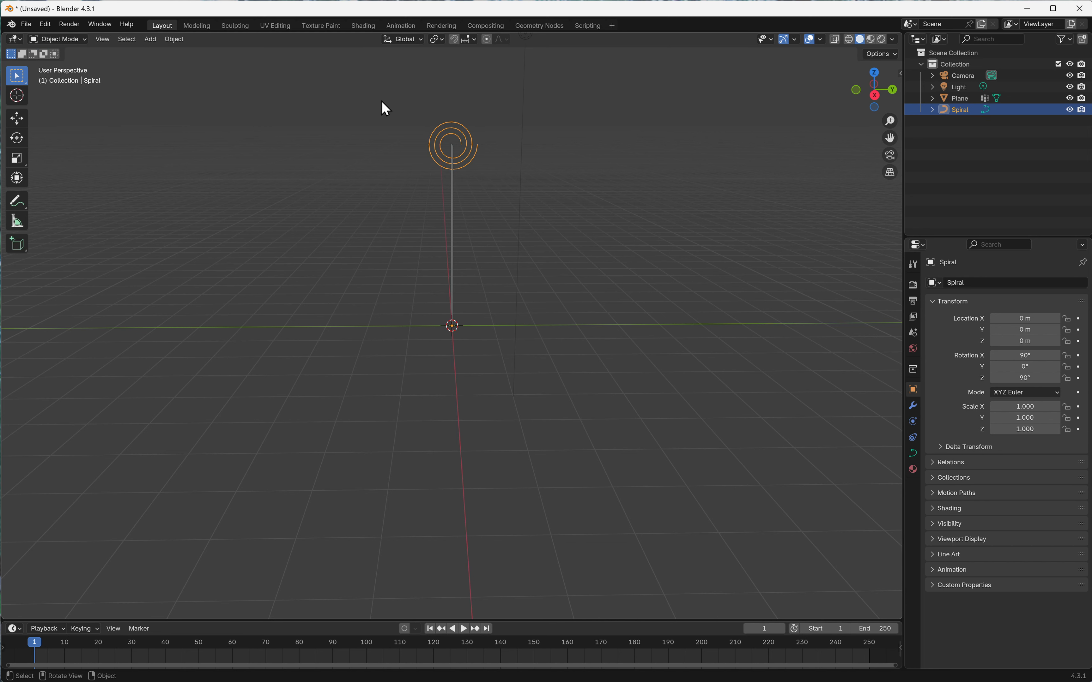
key(ctrl+a)
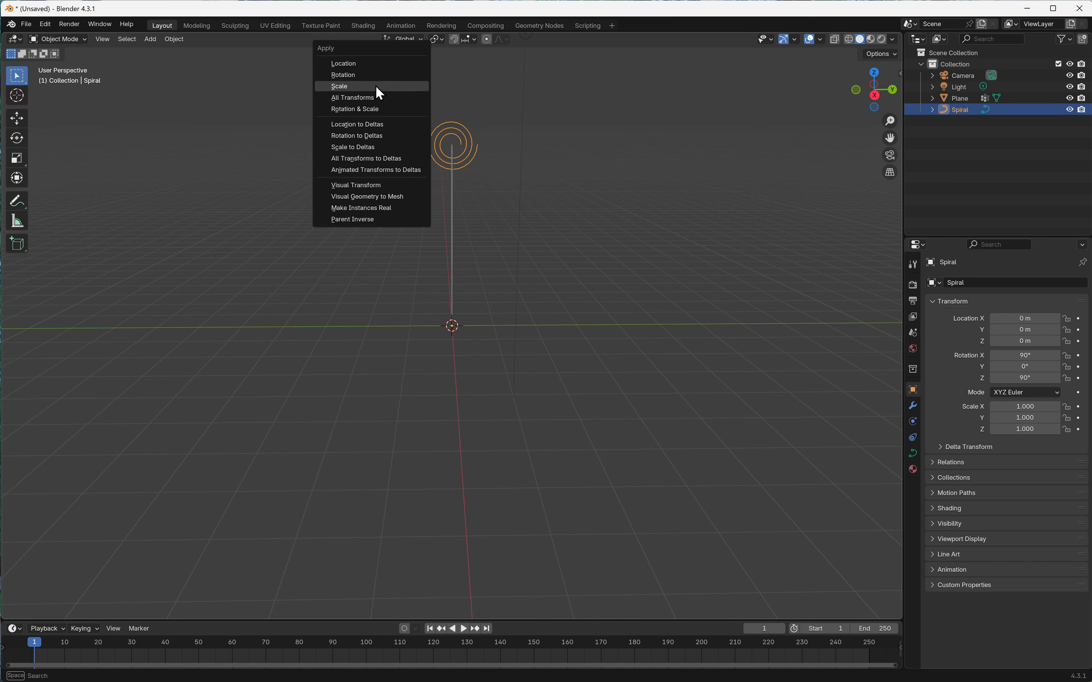
click(381, 98)
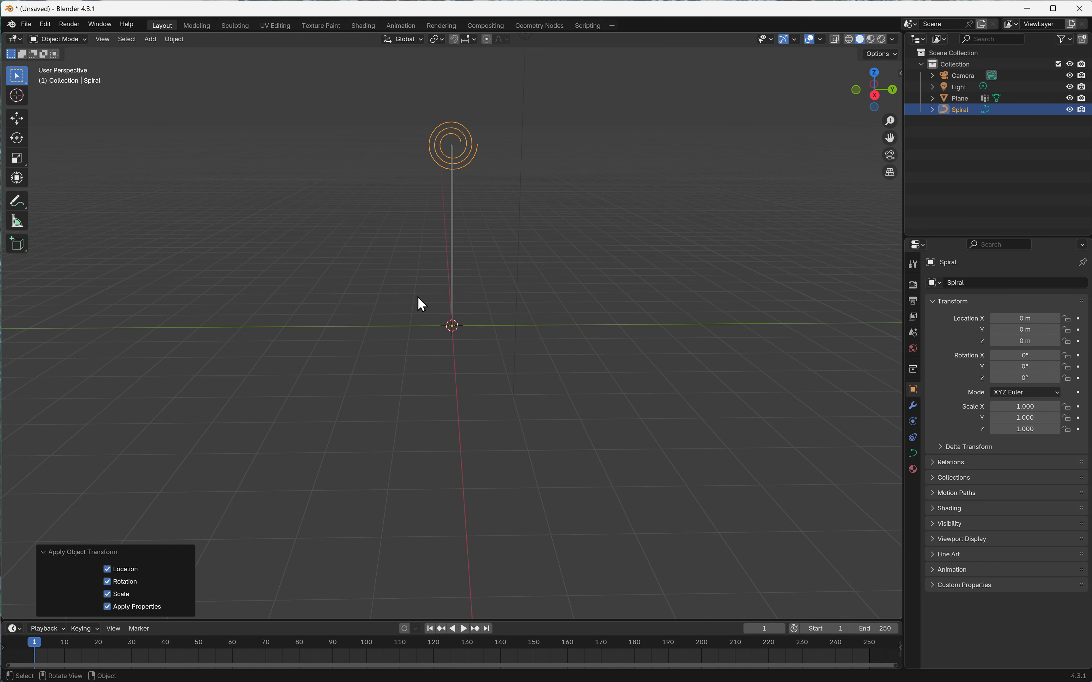
Add a Curve modifier to the plane with Spiral as its curve object
middle_drag(419, 253, 502, 253)
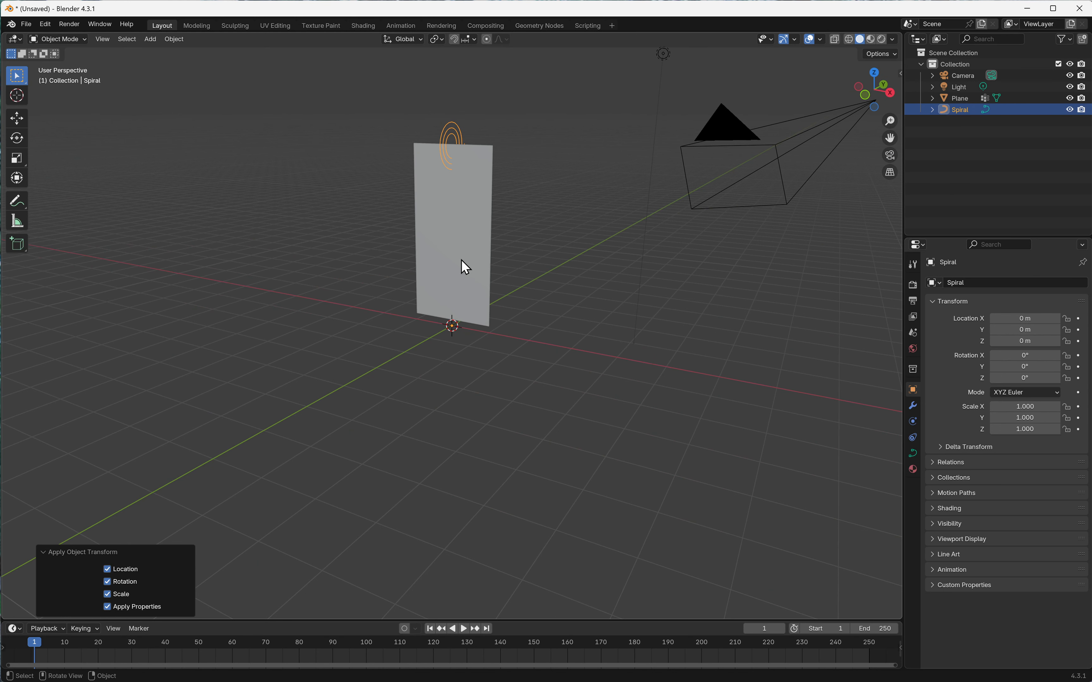
click(459, 247)
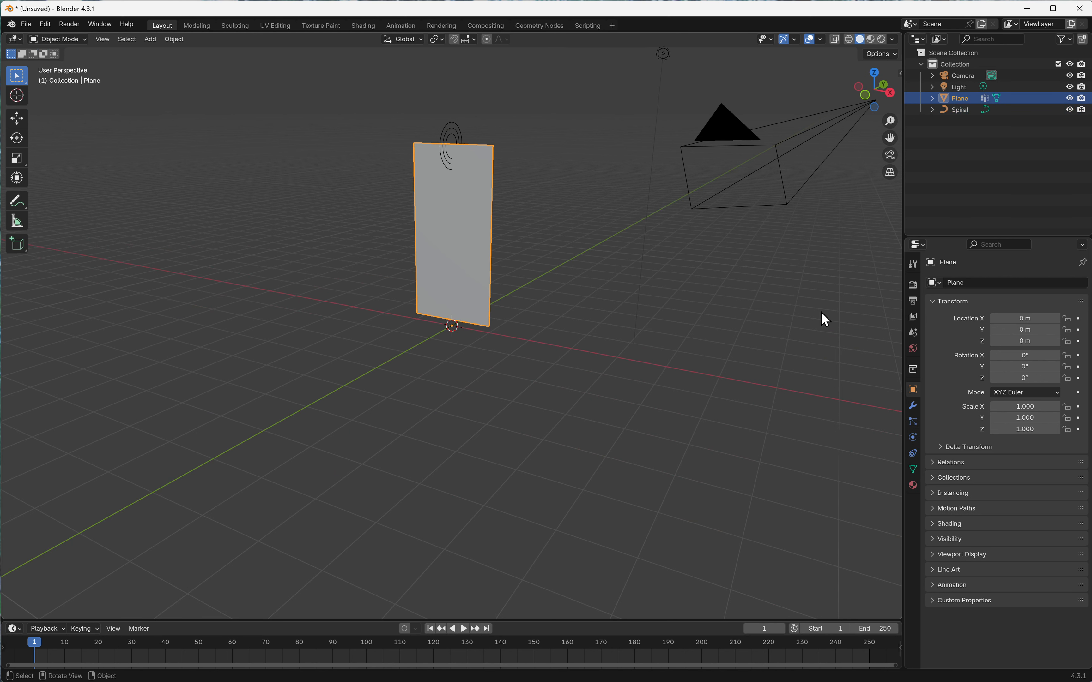
click(914, 407)
click(975, 283)
mouse_move(975, 281)
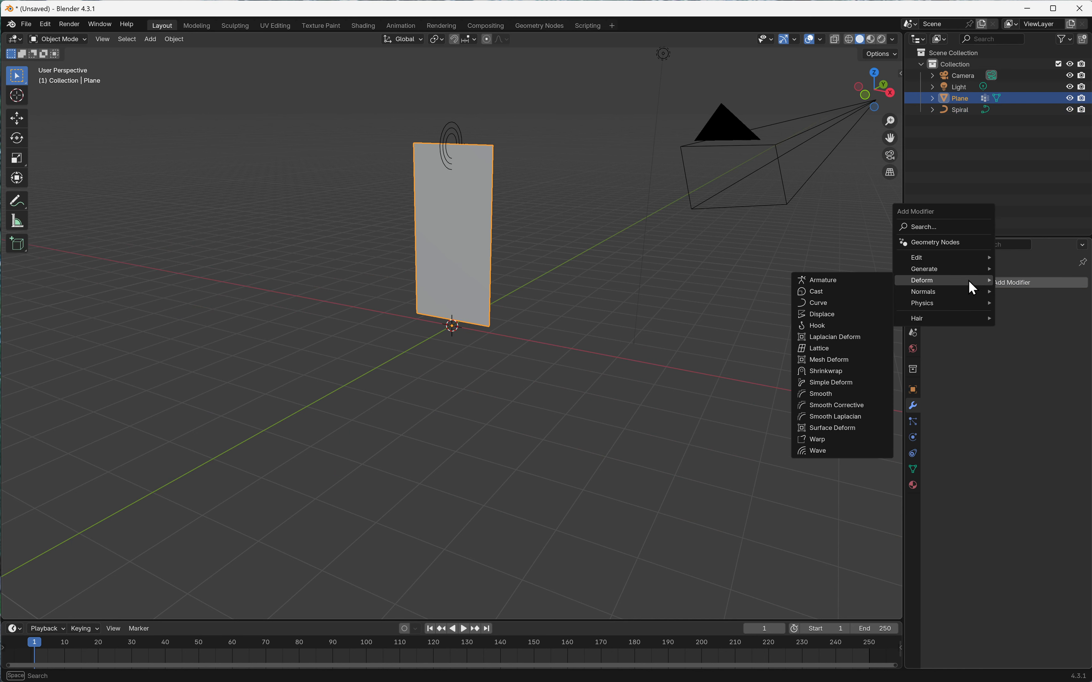
click(844, 304)
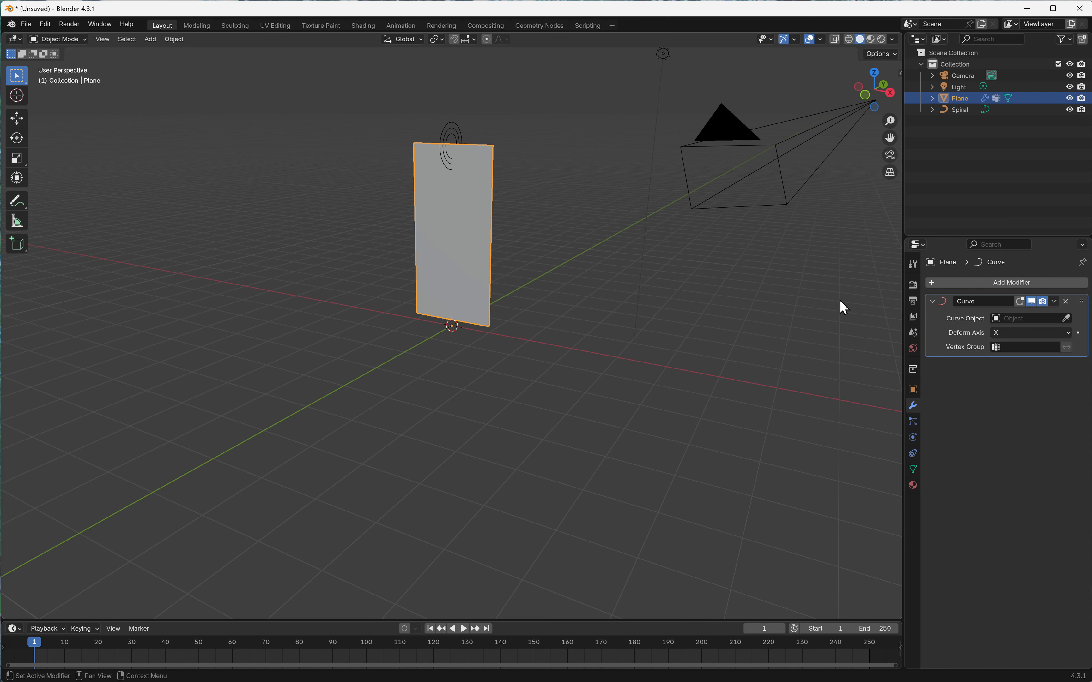
click(1023, 319)
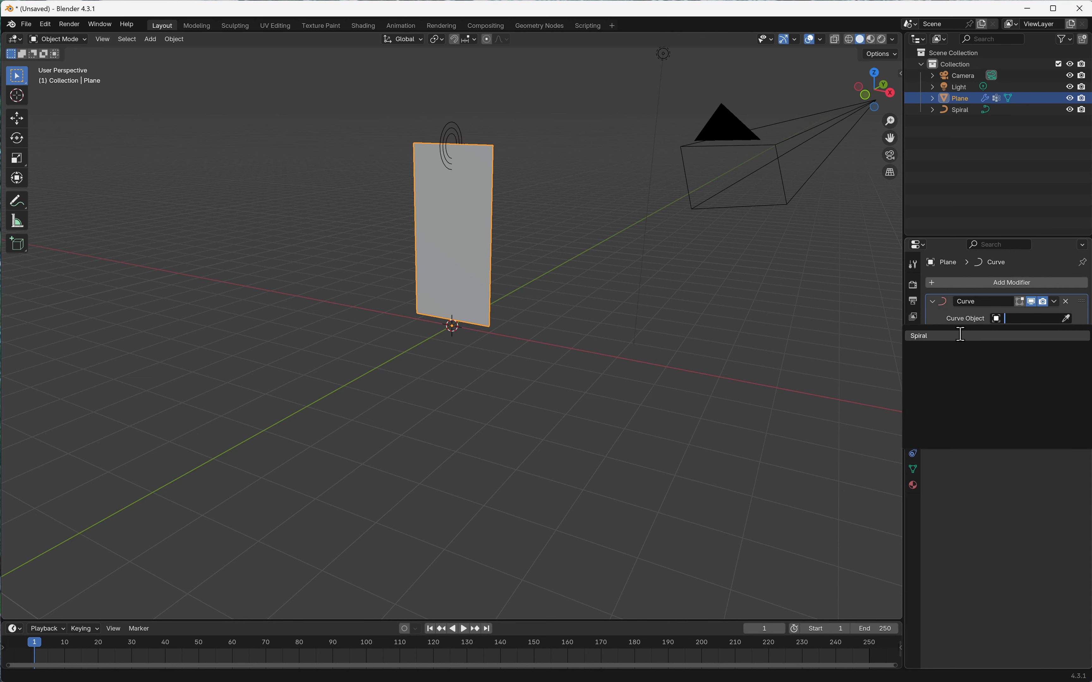
click(932, 338)
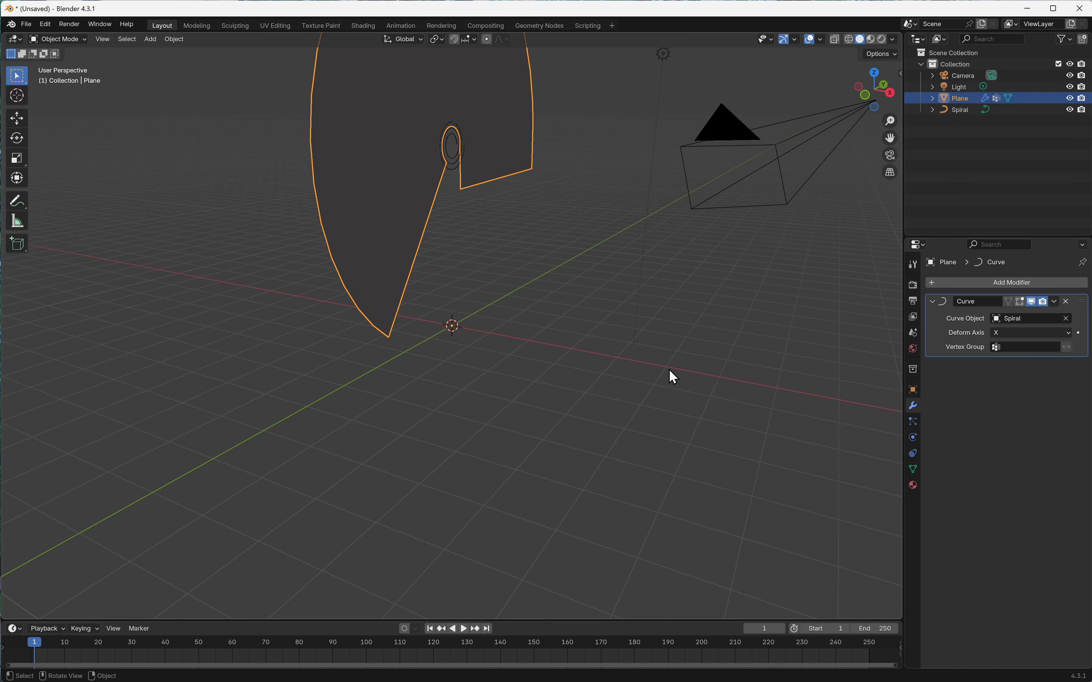
Set the Curve modifier's deform axis to -Z
middle_drag(649, 324, 609, 329)
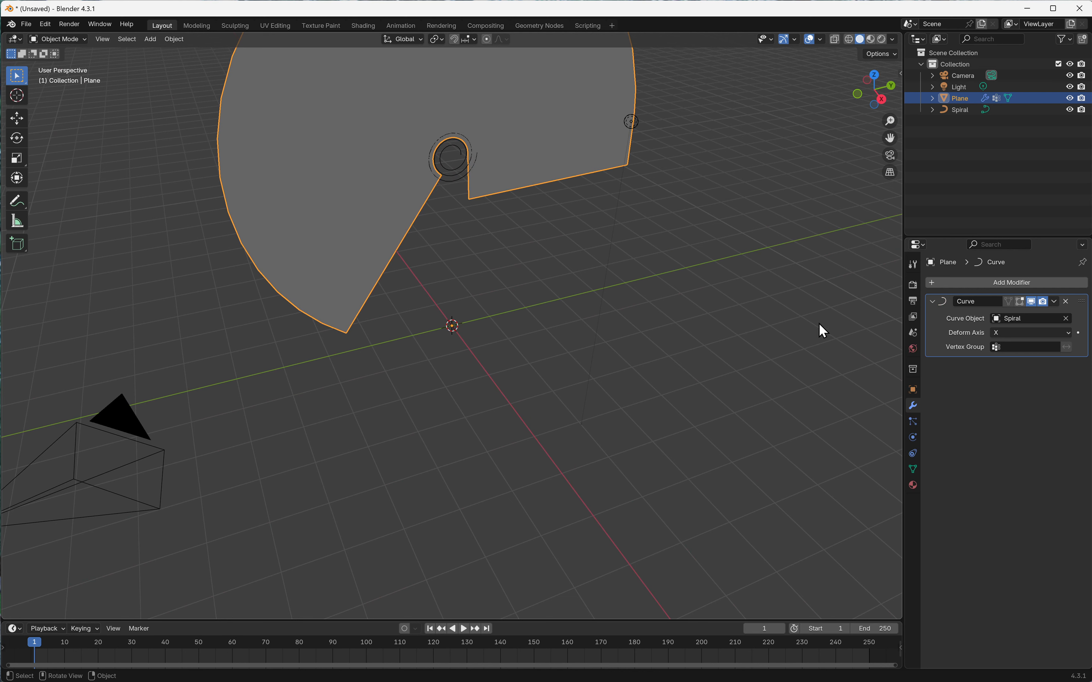
click(1027, 329)
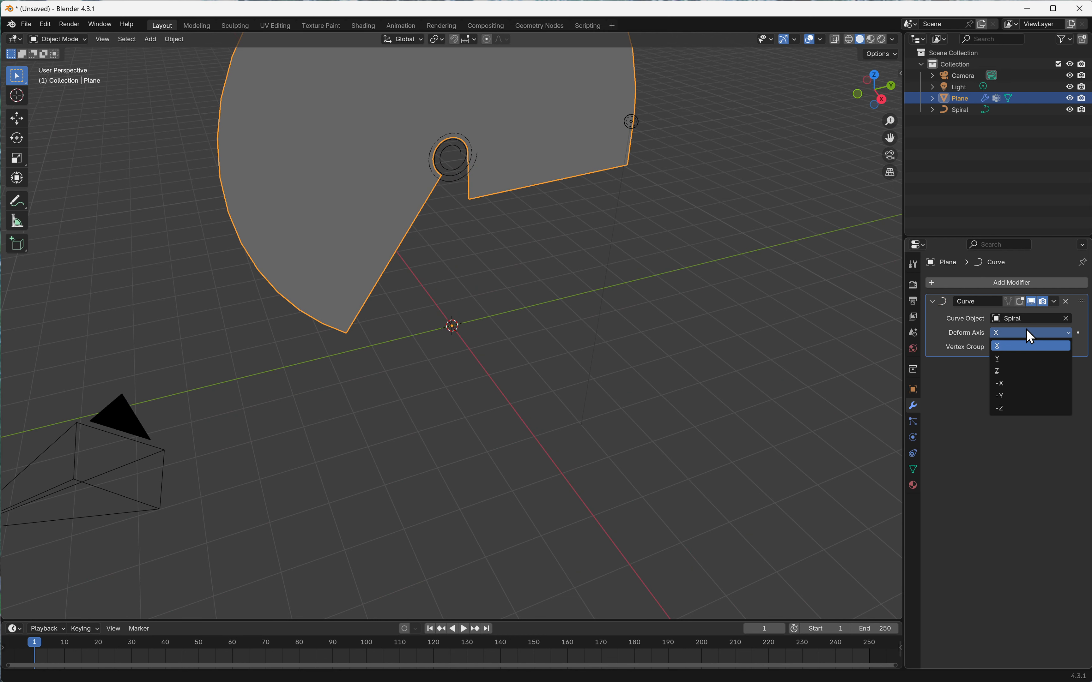
click(1023, 404)
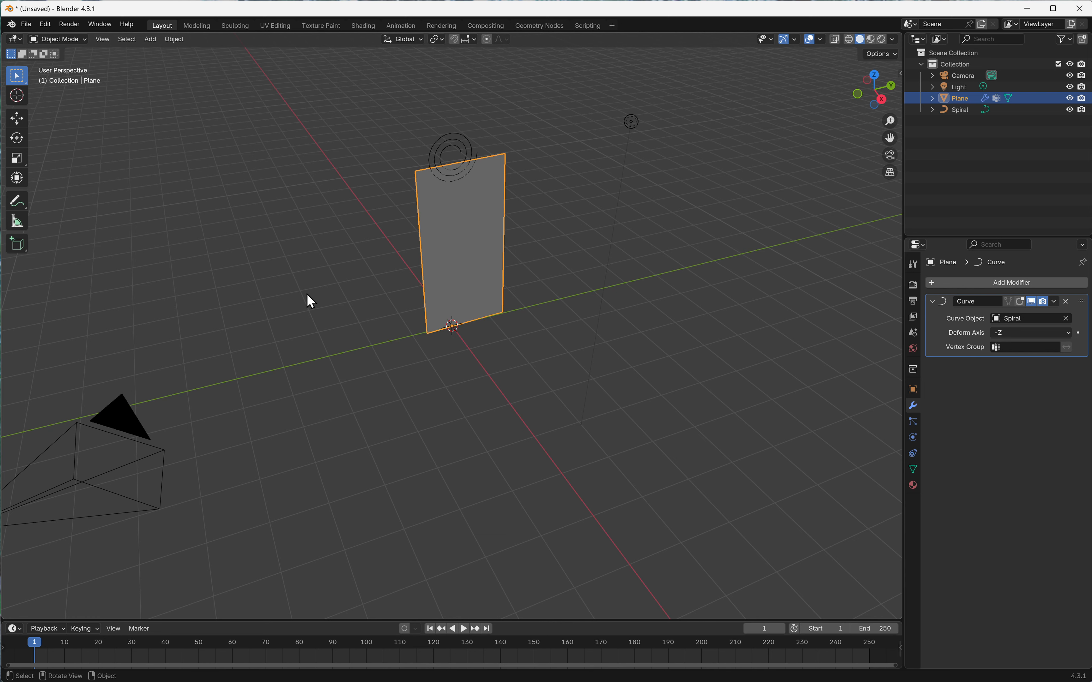
Switch the plane to Edit Mode and open its object transform properties
click(69, 39)
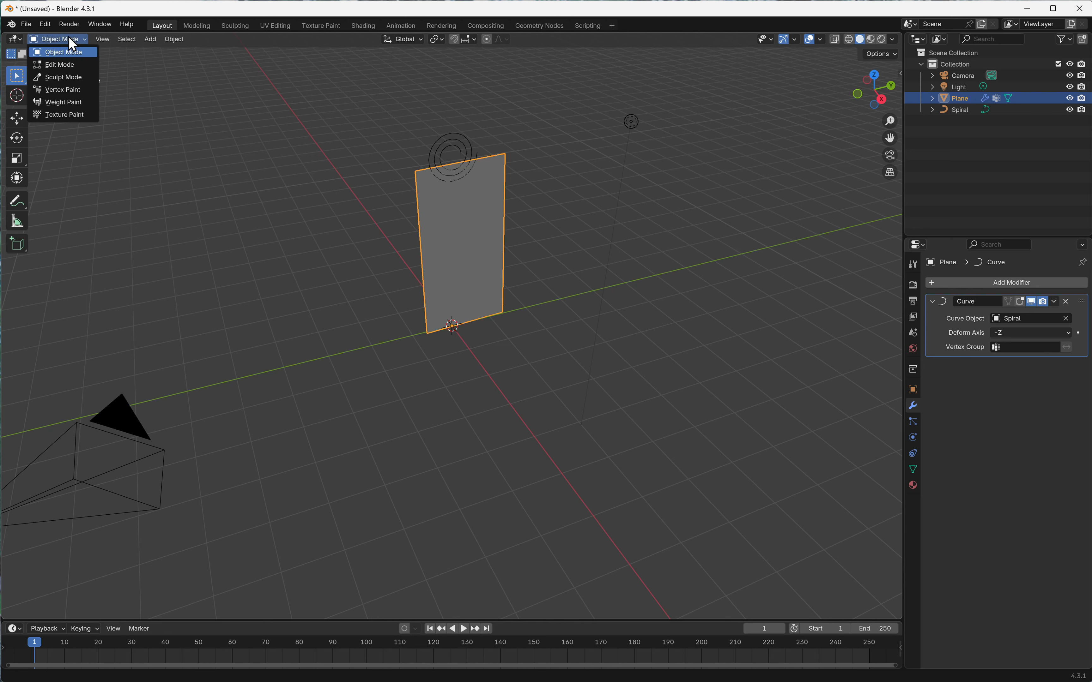
click(66, 63)
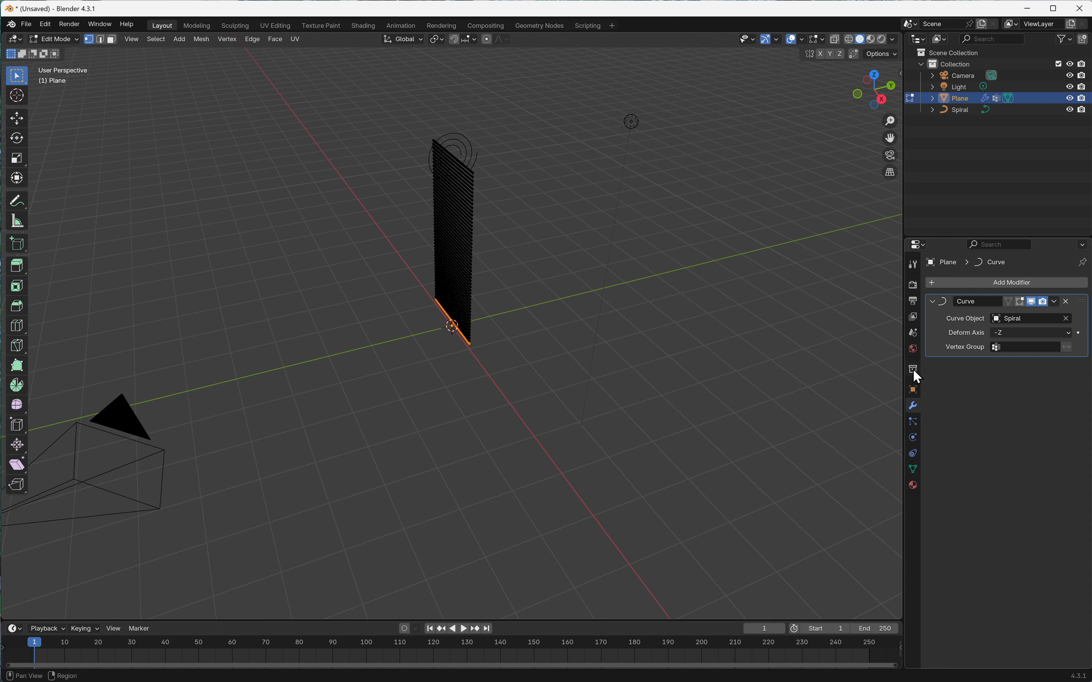
click(914, 389)
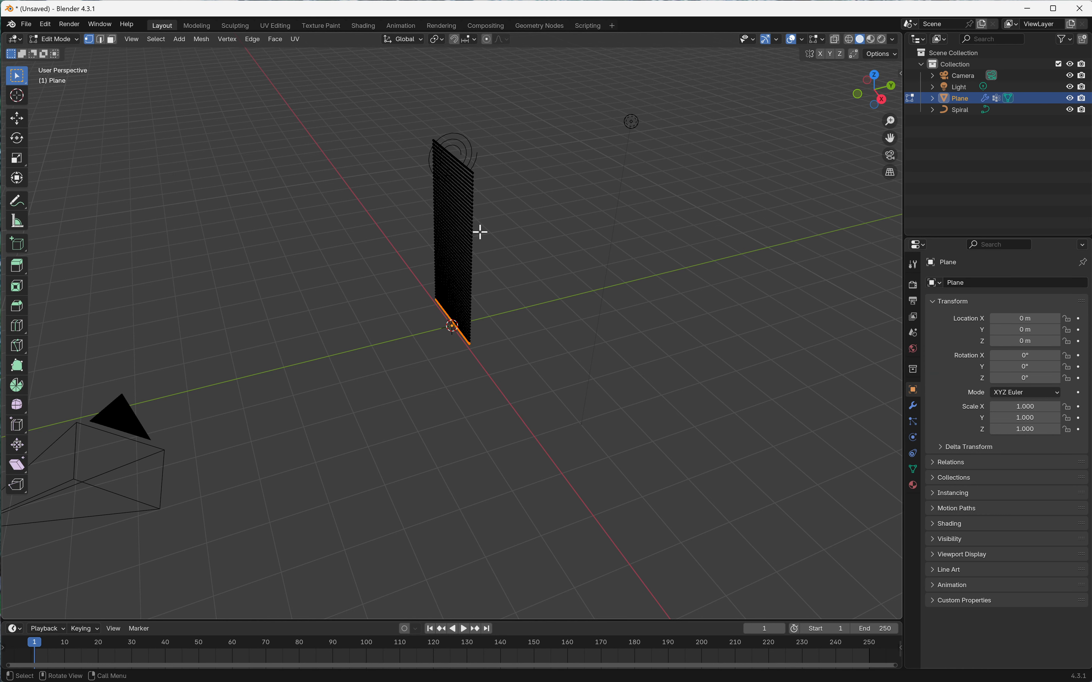
Try a 90° Y rotation on the plane, and reset it to 0°
click(1014, 367)
text(90)
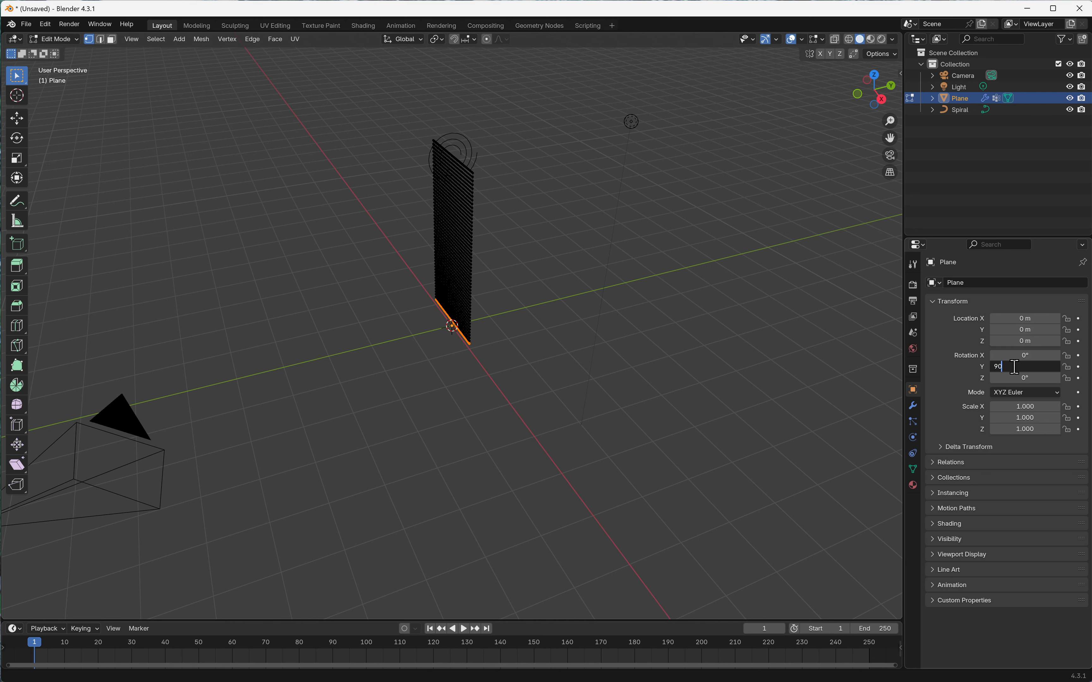
key(Return)
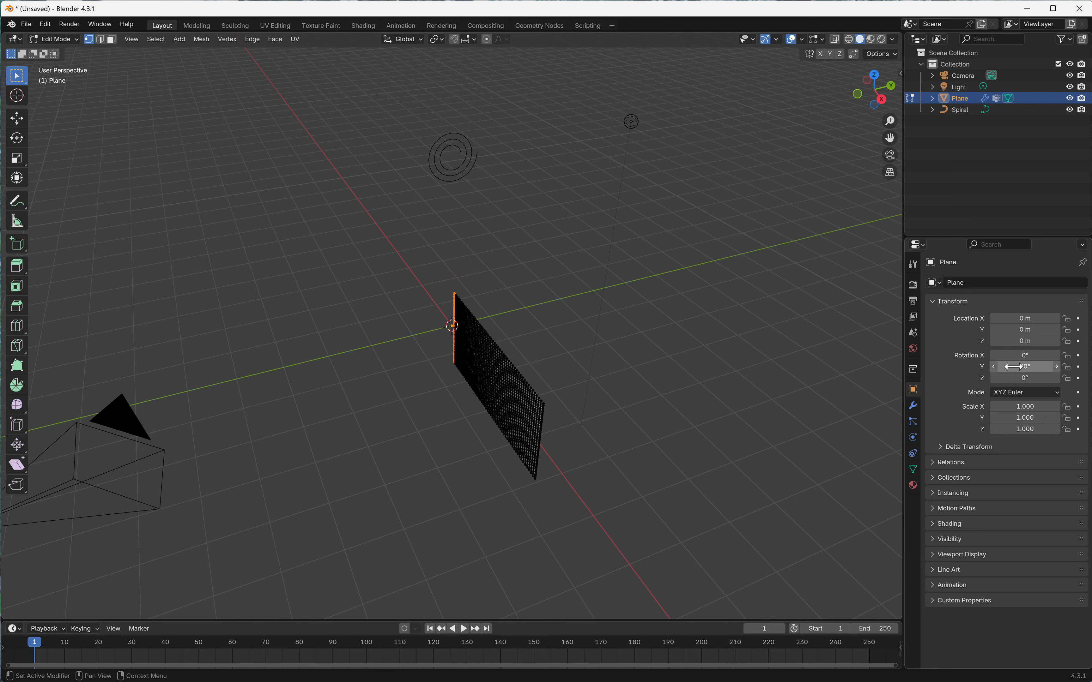
click(1013, 367)
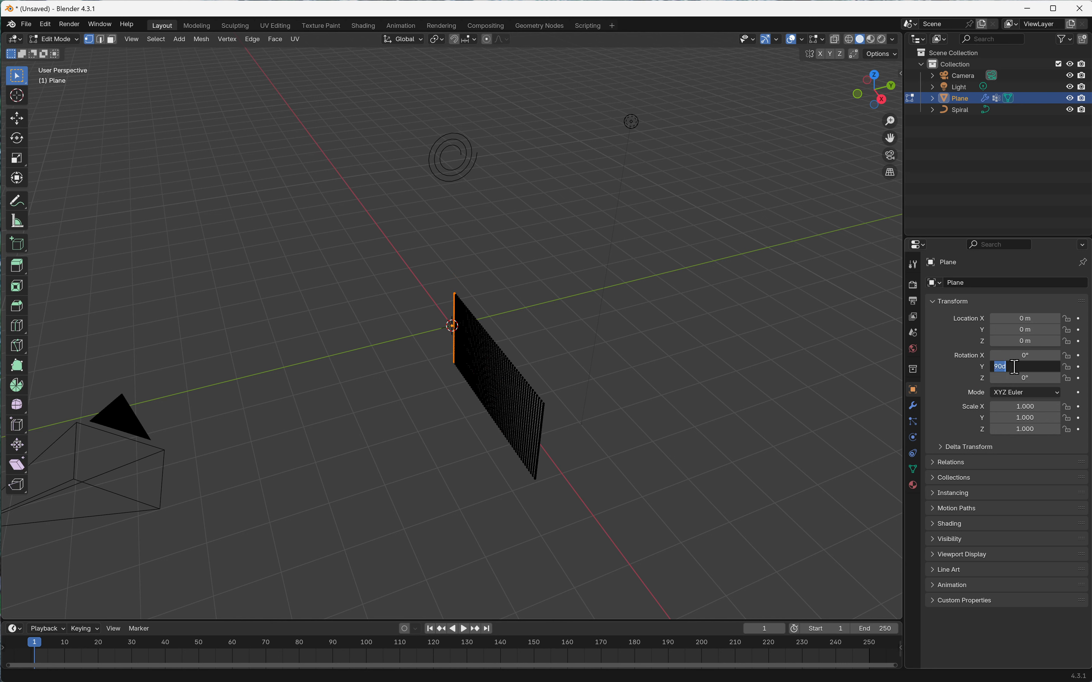
text(0)
key(Return)
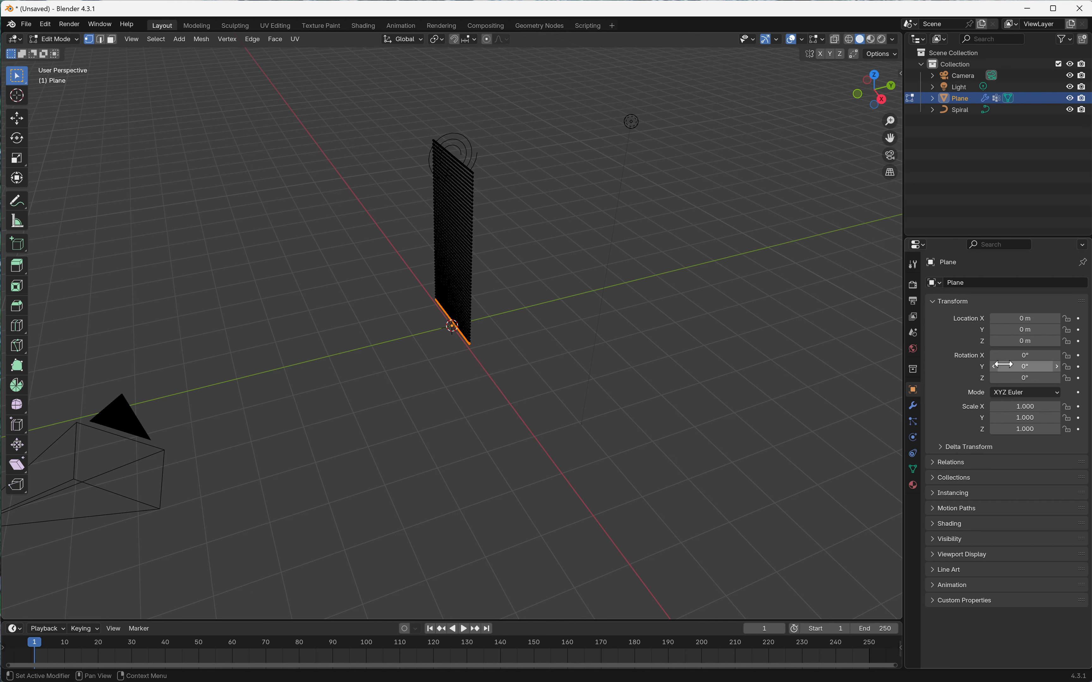
Try a 90° X rotation on the plane, and reset it to 0°
click(1001, 357)
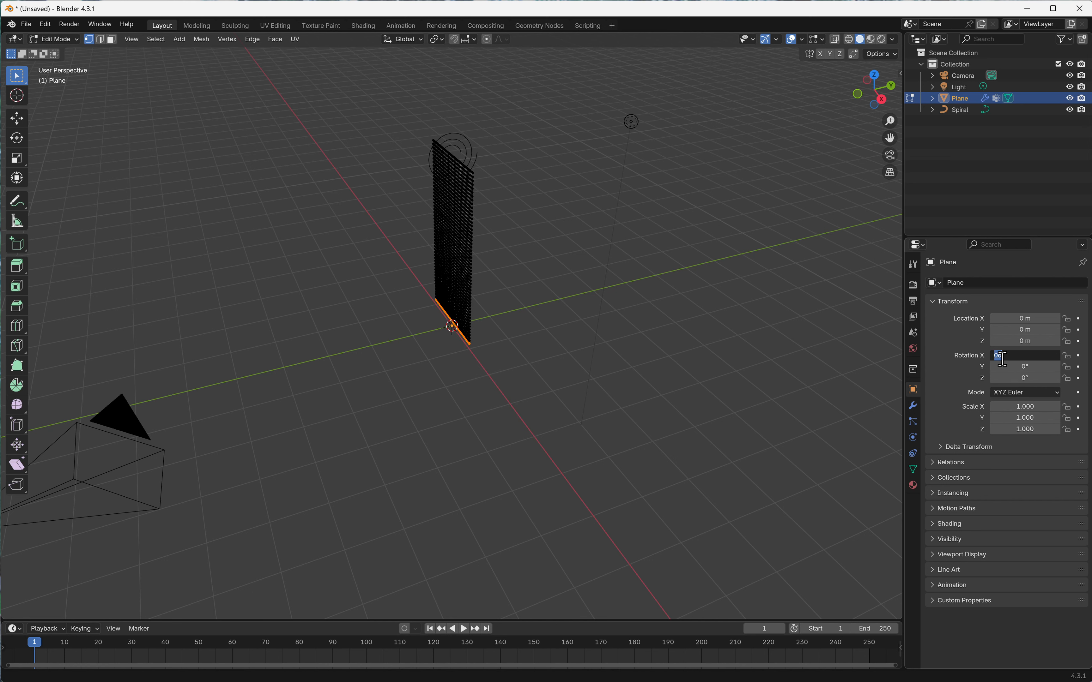
text(90)
key(Return)
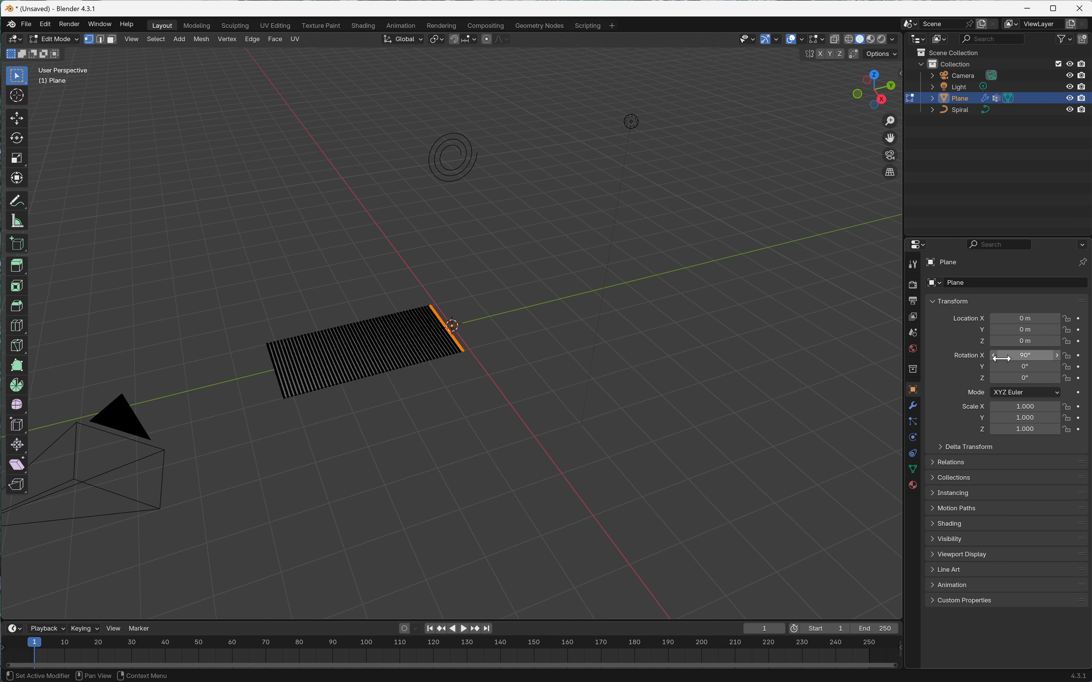
click(1012, 356)
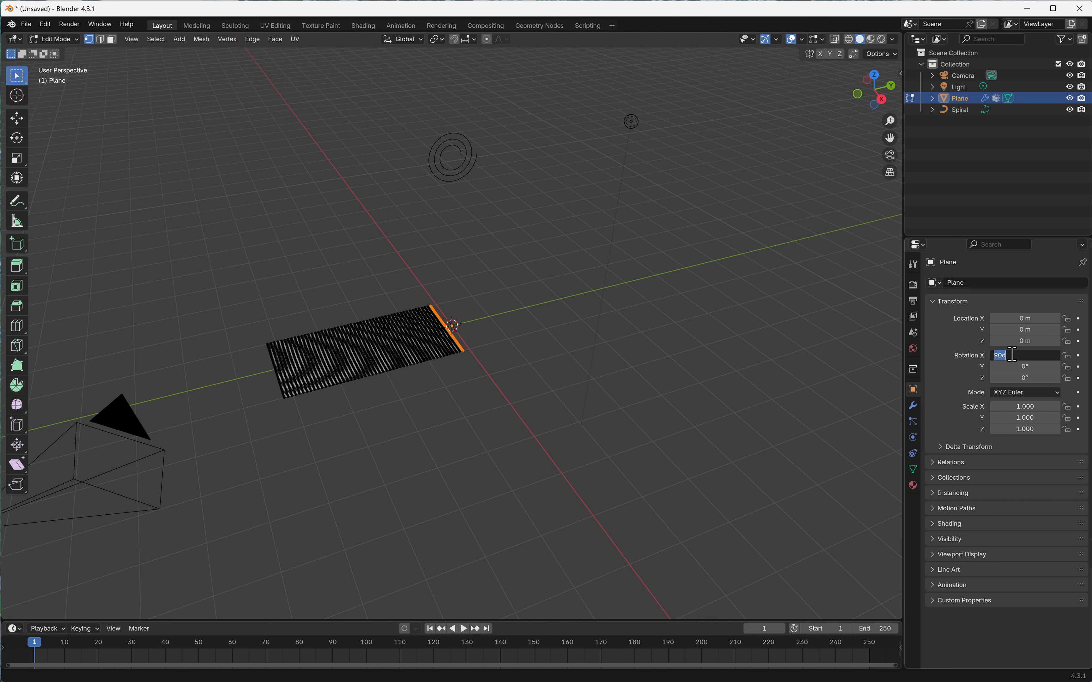
text(0)
key(Return)
Set the plane's Z rotation to 90°
click(1015, 378)
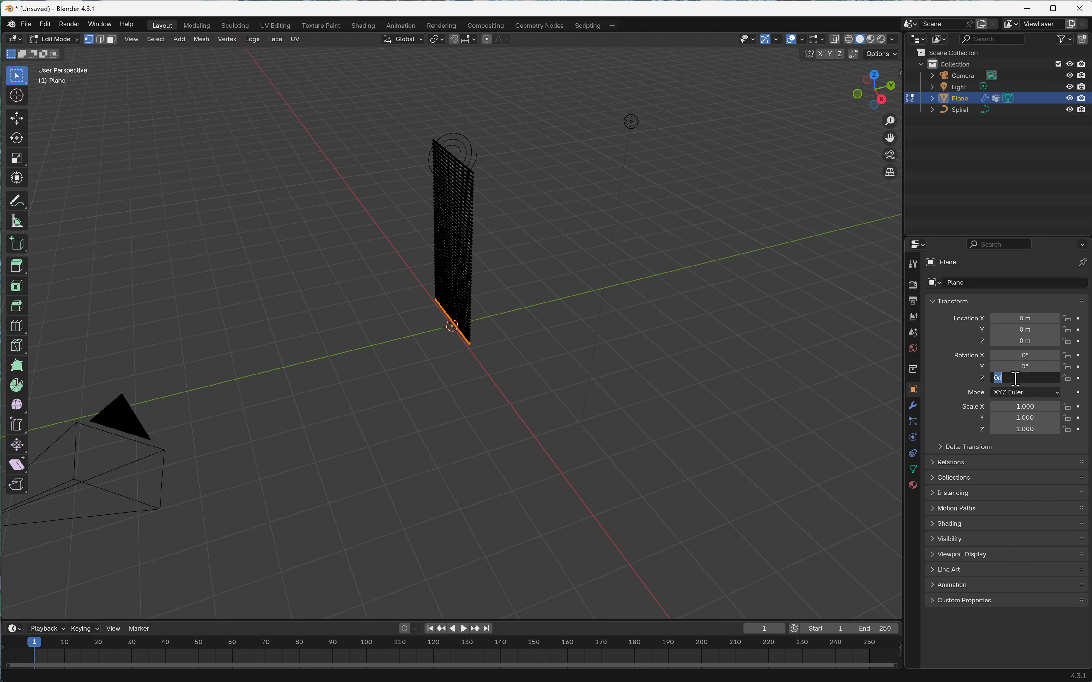
text(90)
key(Return)
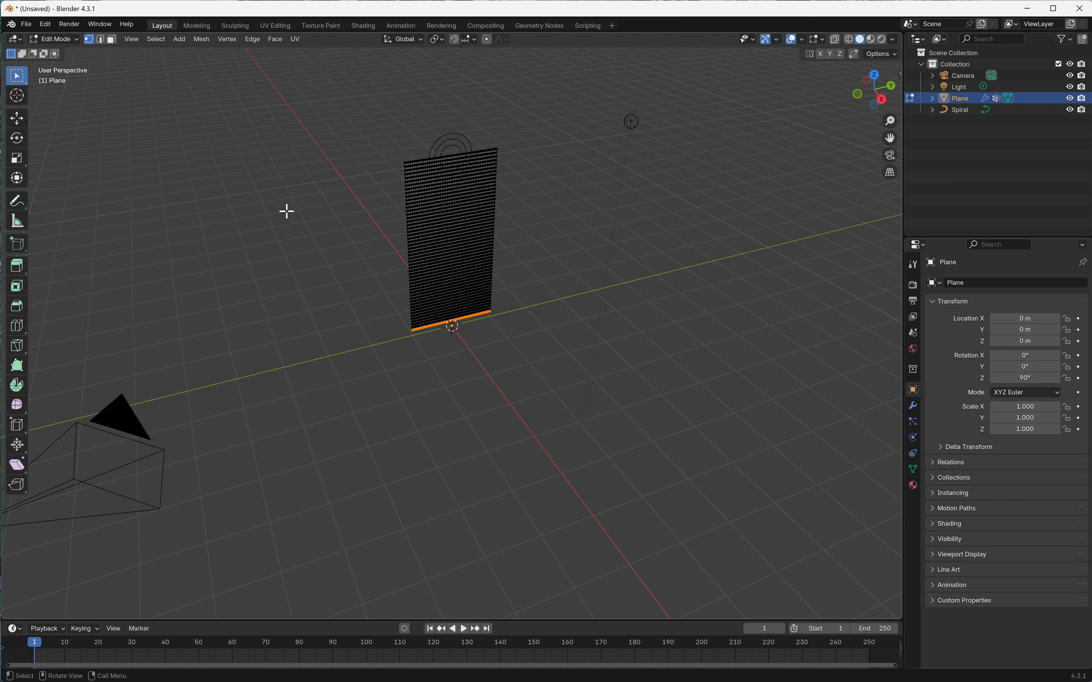
Return the plane to Object Mode and lower its Z location to about -8.18 m
click(67, 40)
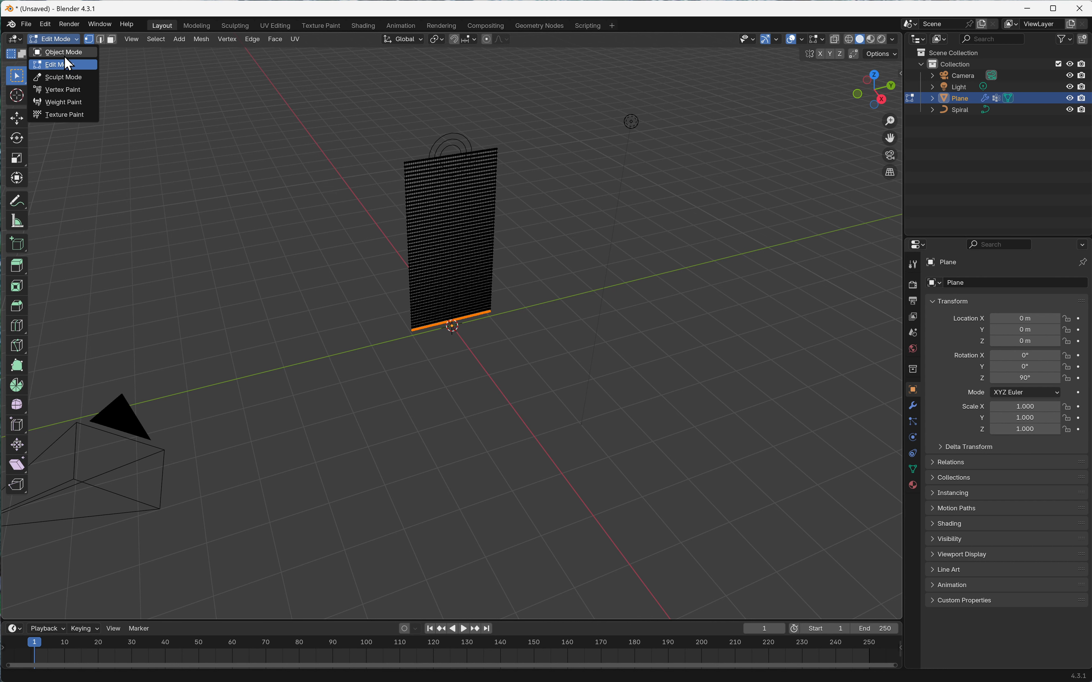
click(64, 54)
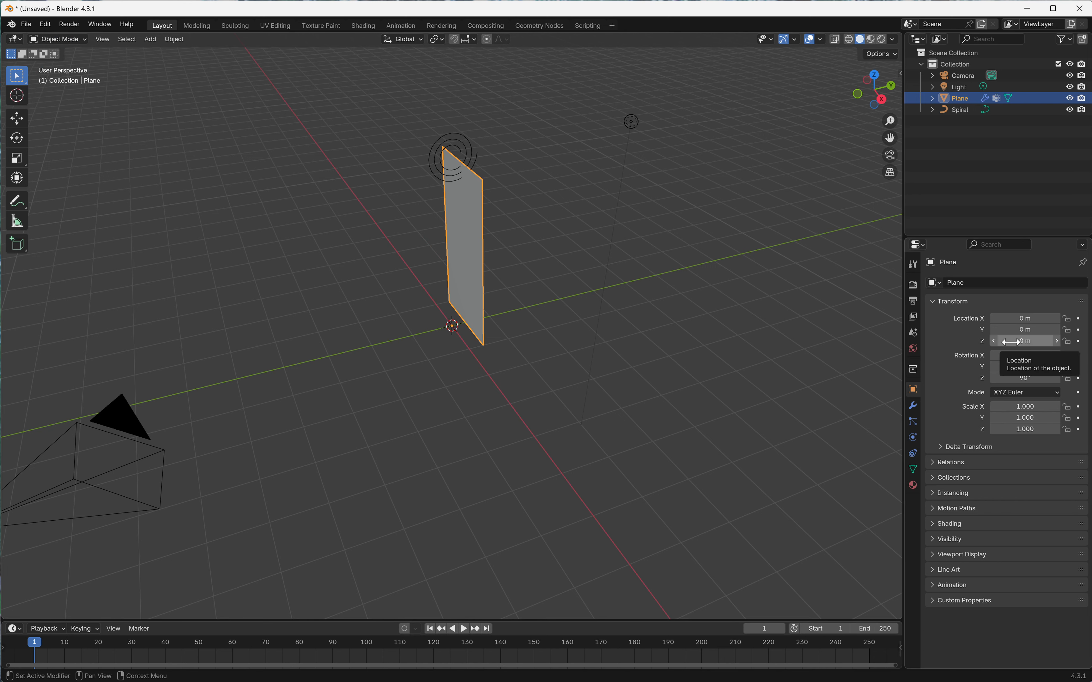
drag(1010, 342, 688, 341)
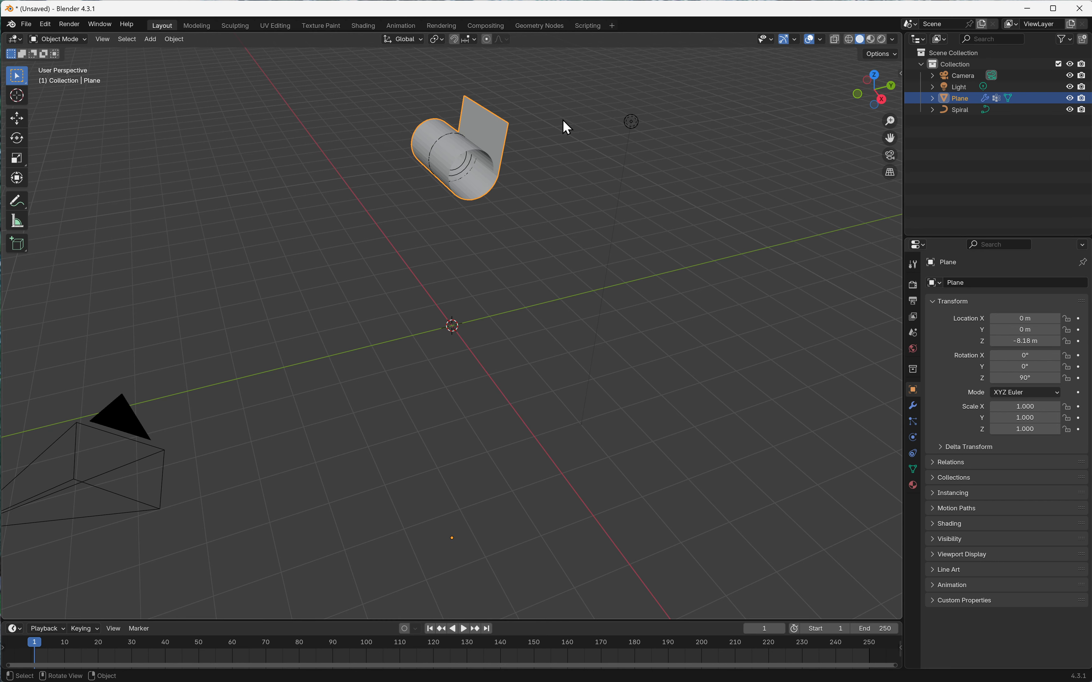
drag(1008, 345, 972, 349)
Set the spiral's origin to its geometry and move the plane to a Z location of about -3.65 m
click(956, 110)
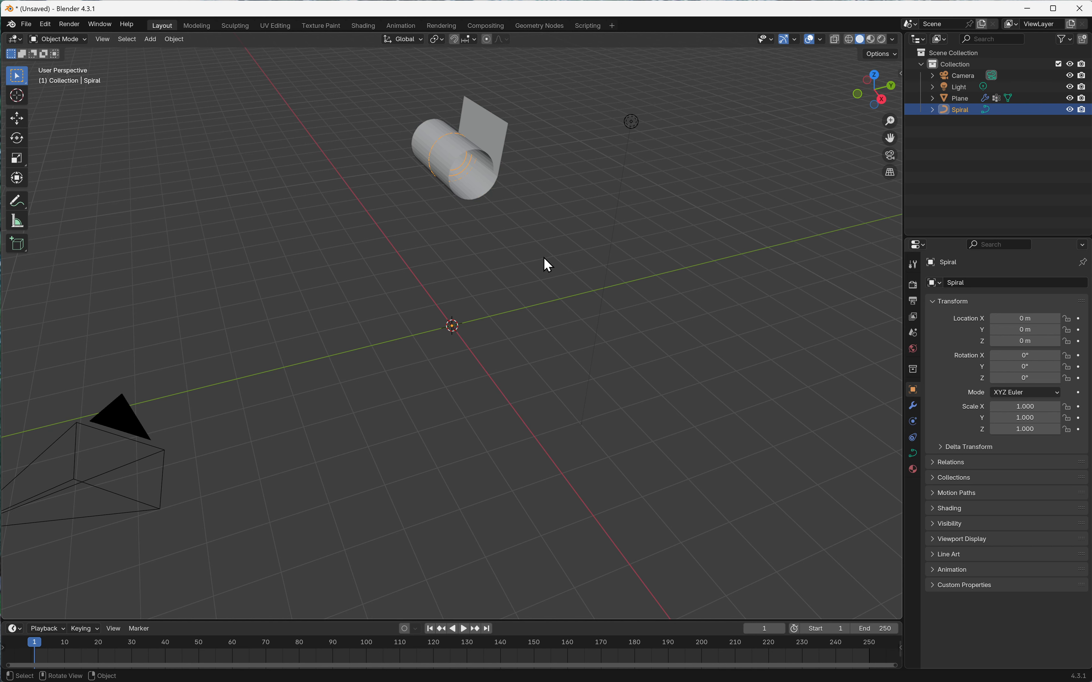
right_click(433, 146)
mouse_move(434, 147)
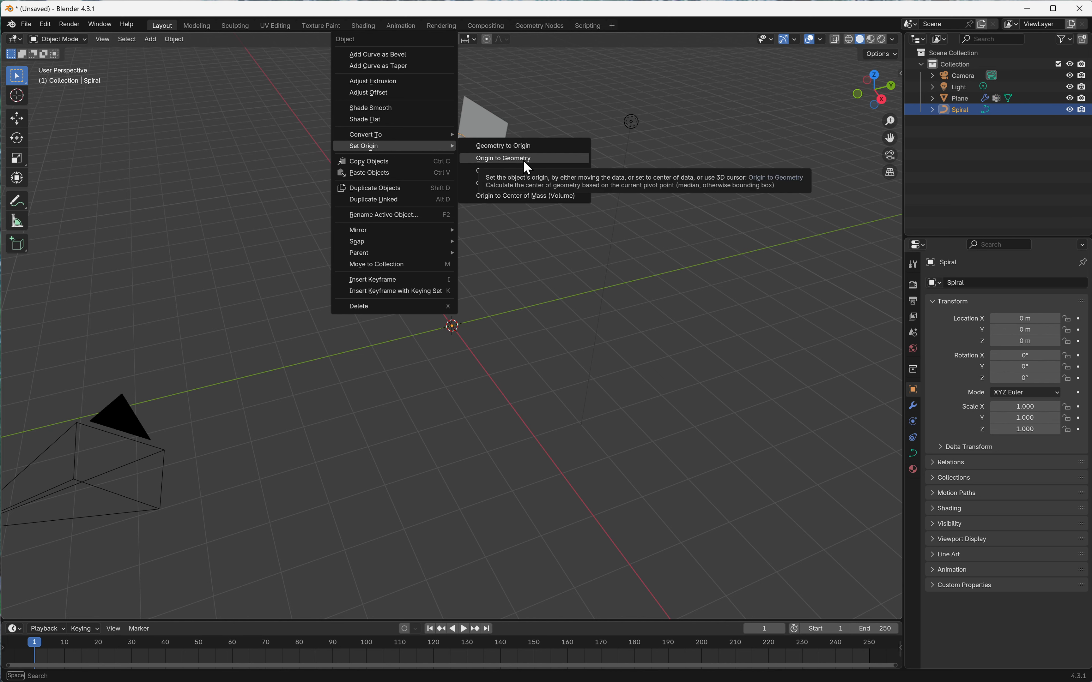
click(533, 159)
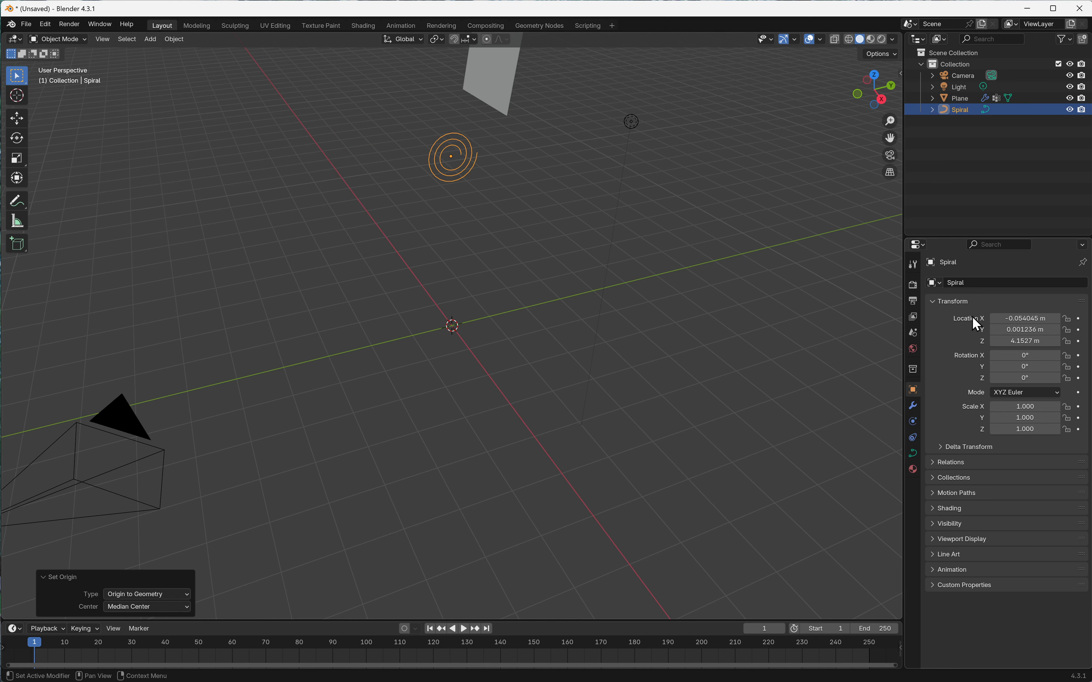
click(971, 97)
drag(997, 341, 1069, 341)
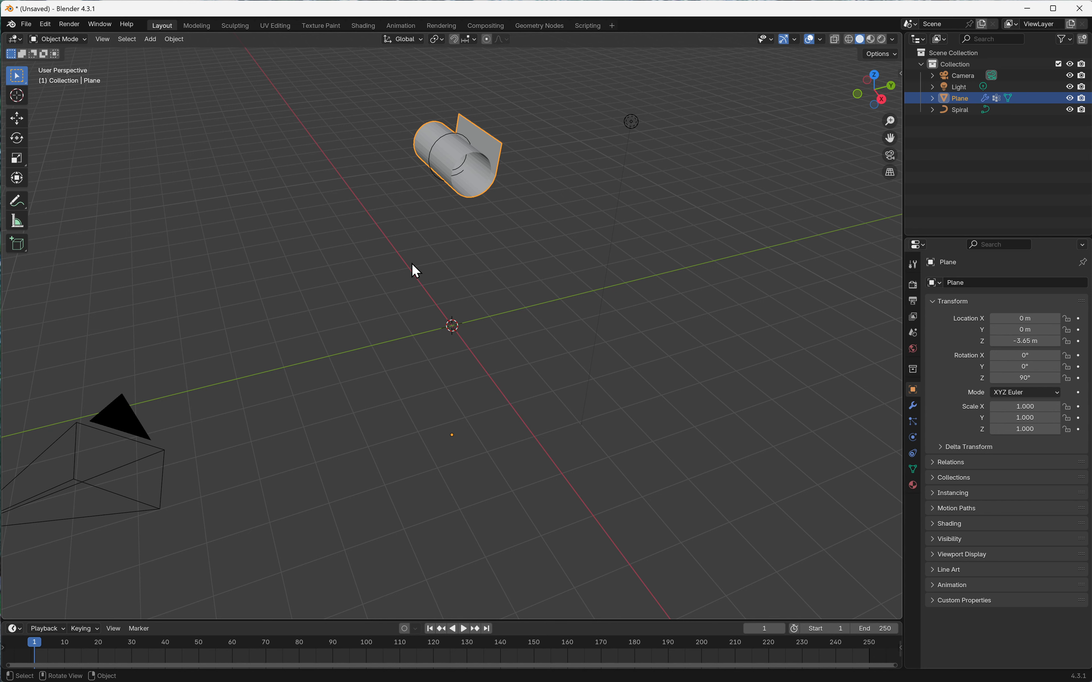
Try scaling the spiral to about 0.654 and lowering it slightly in Z, and undo both changes
click(446, 134)
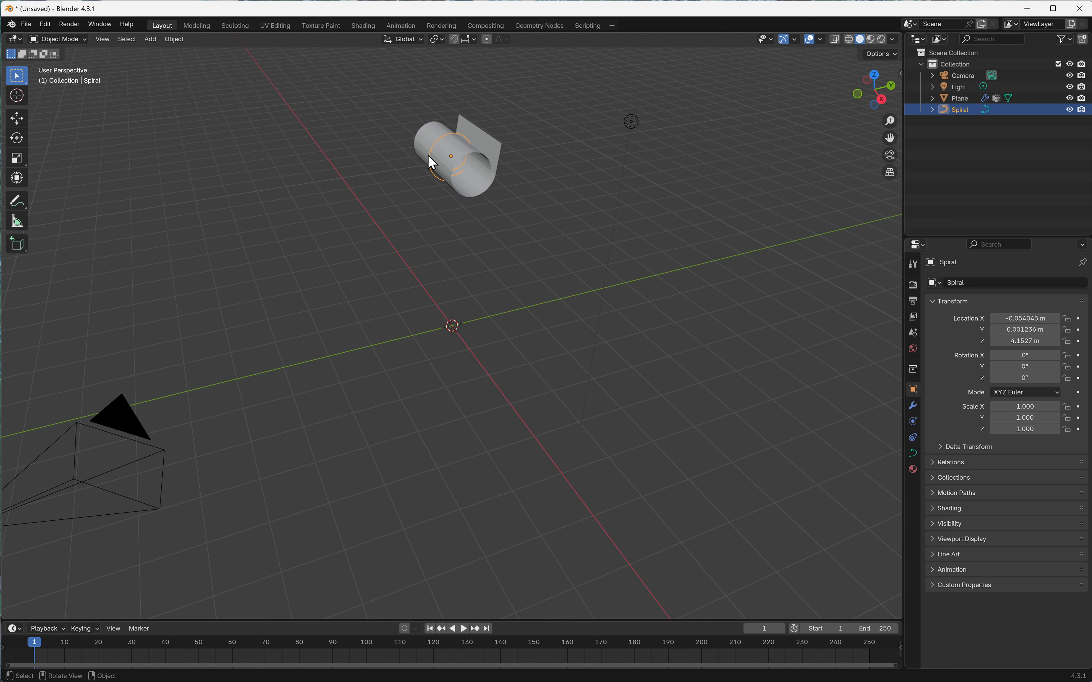
key(s)
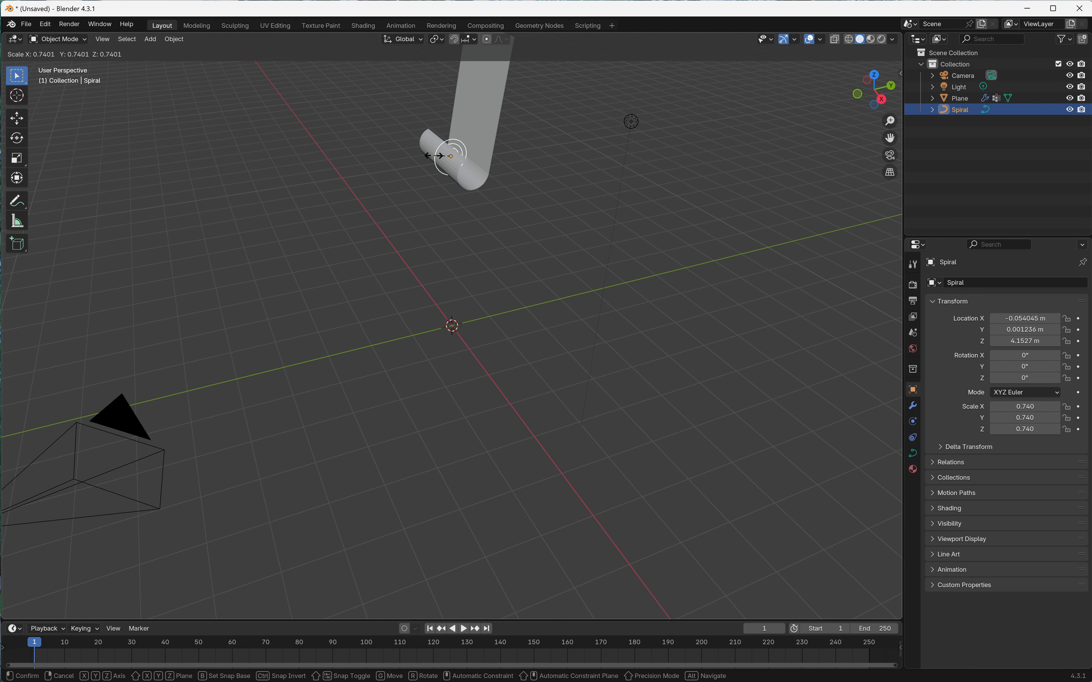
click(436, 156)
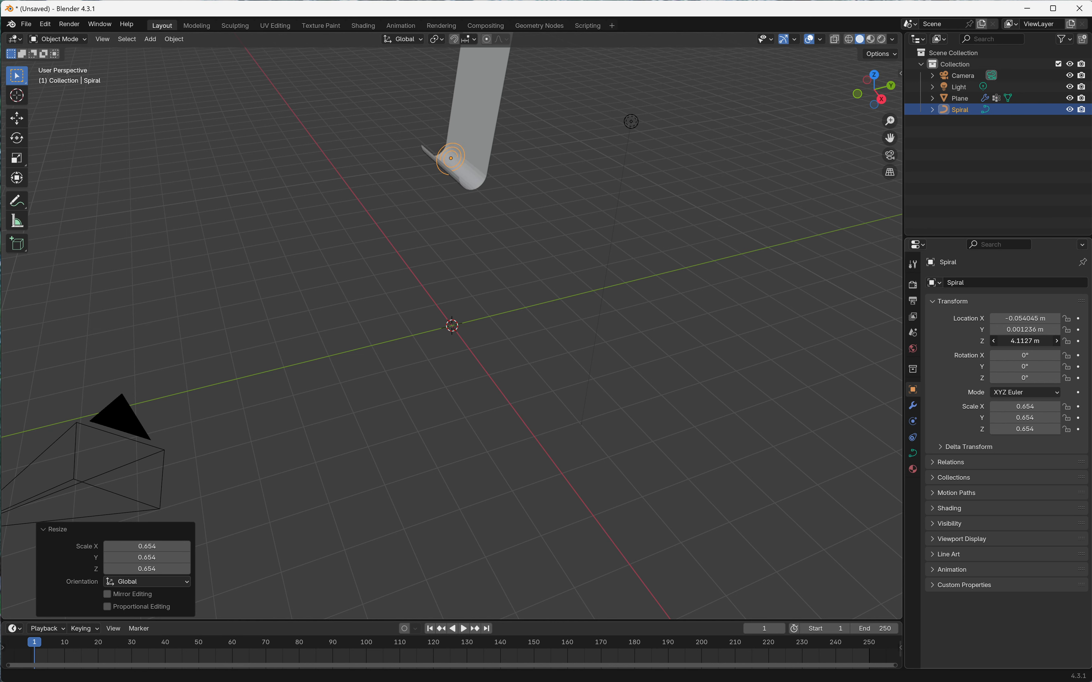
key(ctrl+z)
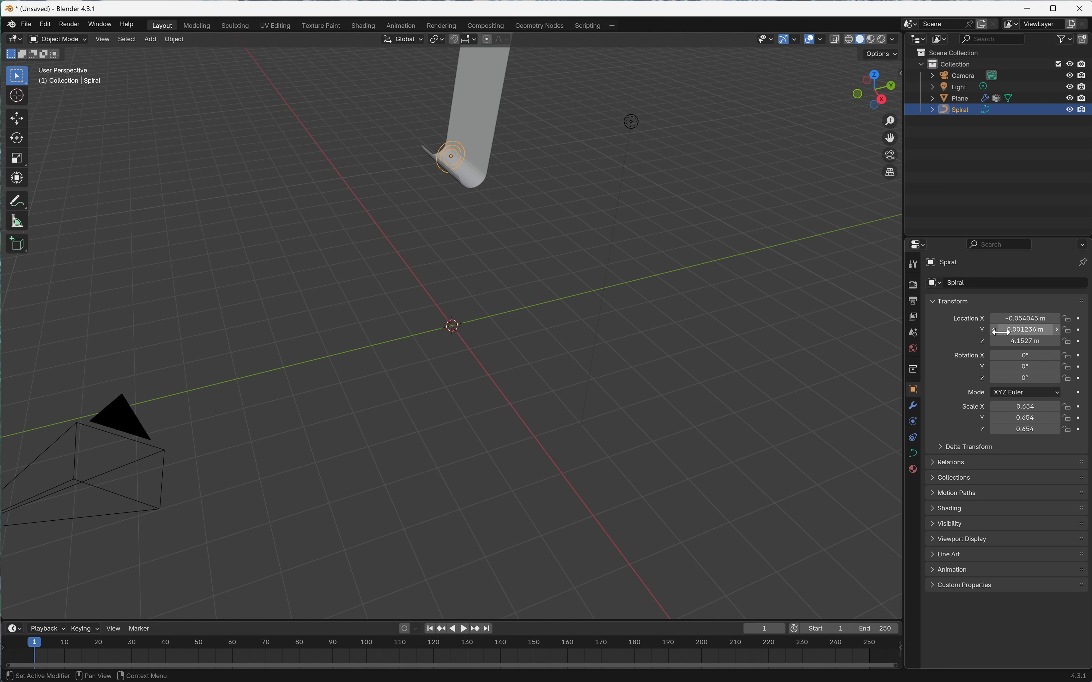
key(ctrl+z)
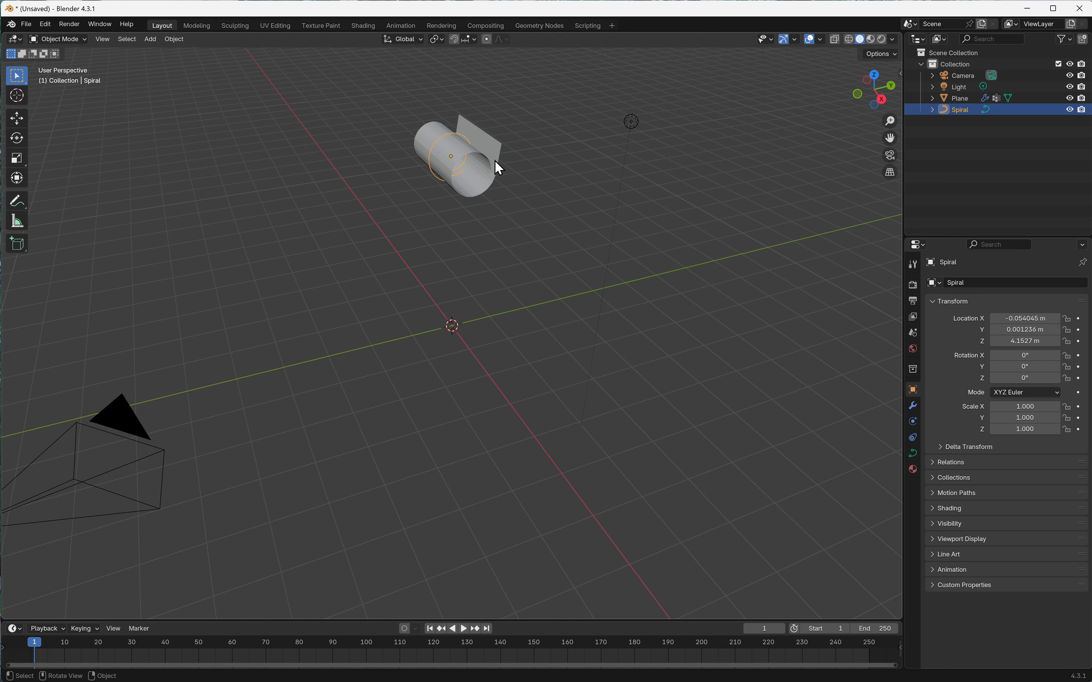
Scale the spiral uniformly to about 0.717 and move the plane to a Z location of about -1.87 m
key(s)
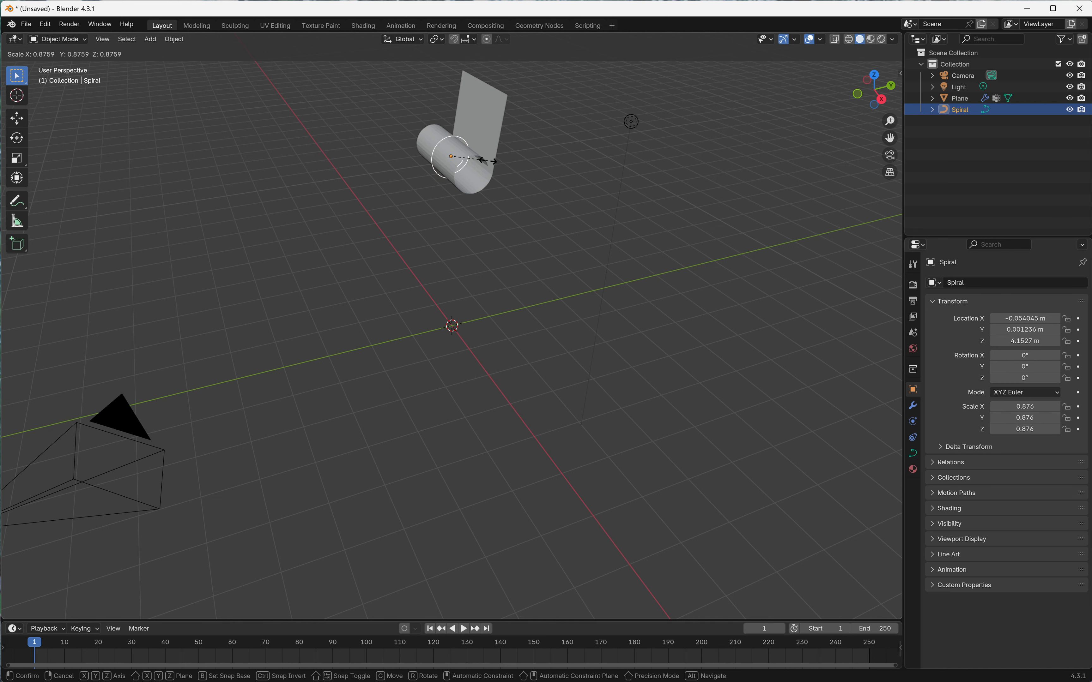
click(483, 159)
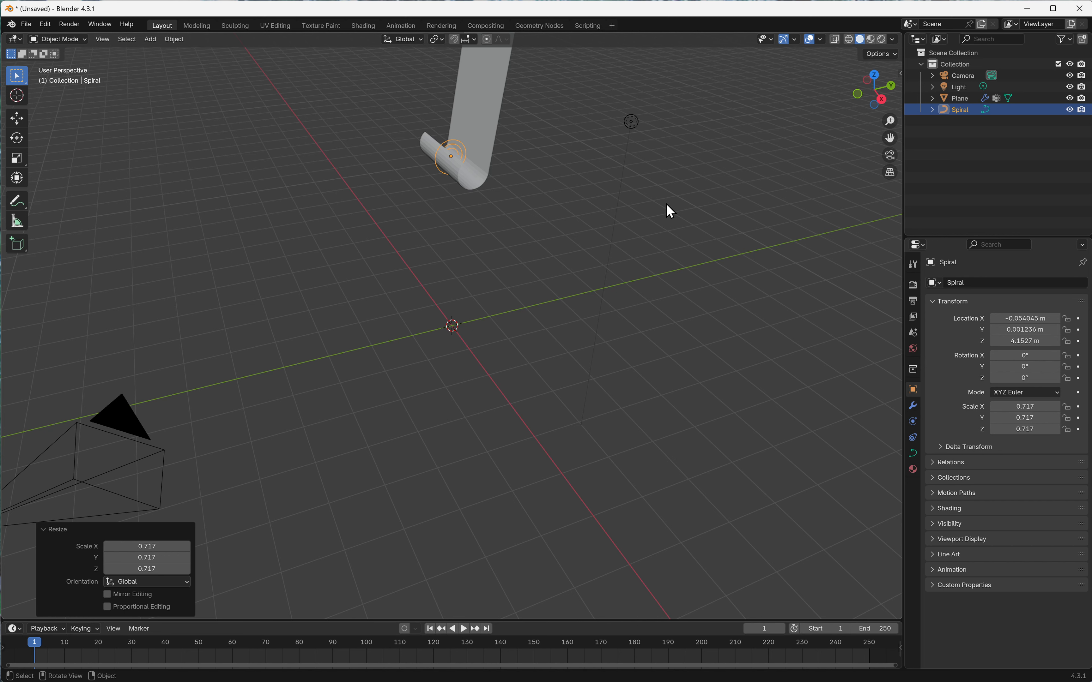
click(956, 99)
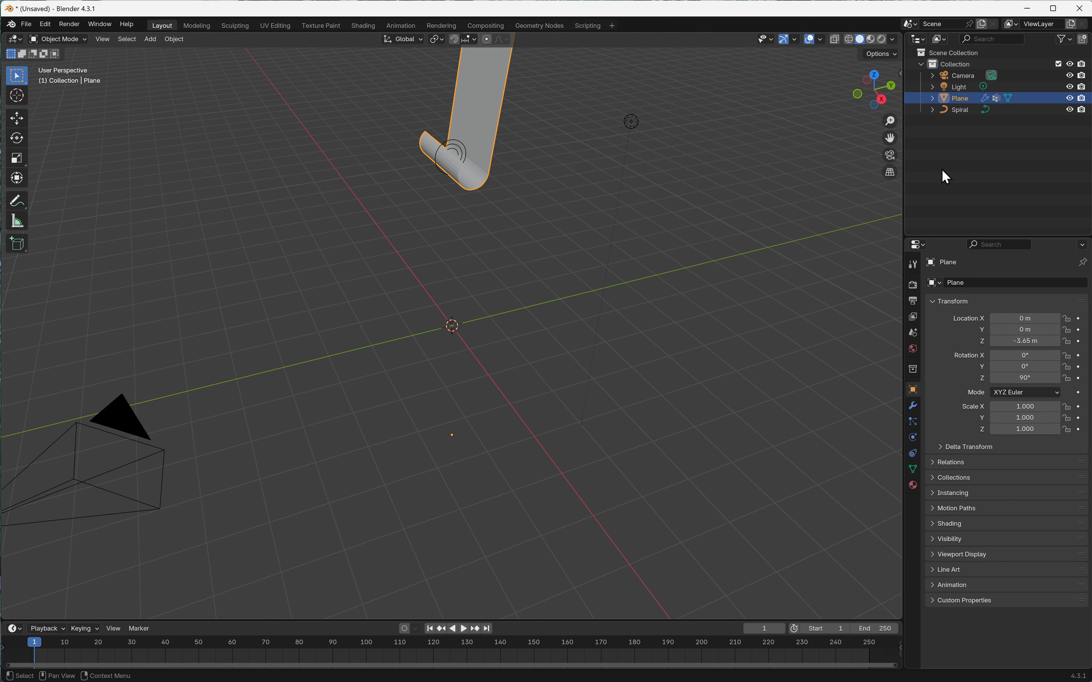
mouse_move(1026, 341)
mouse_down()
mouse_move(1006, 342)
mouse_move(1046, 342)
mouse_move(1022, 352)
mouse_up()
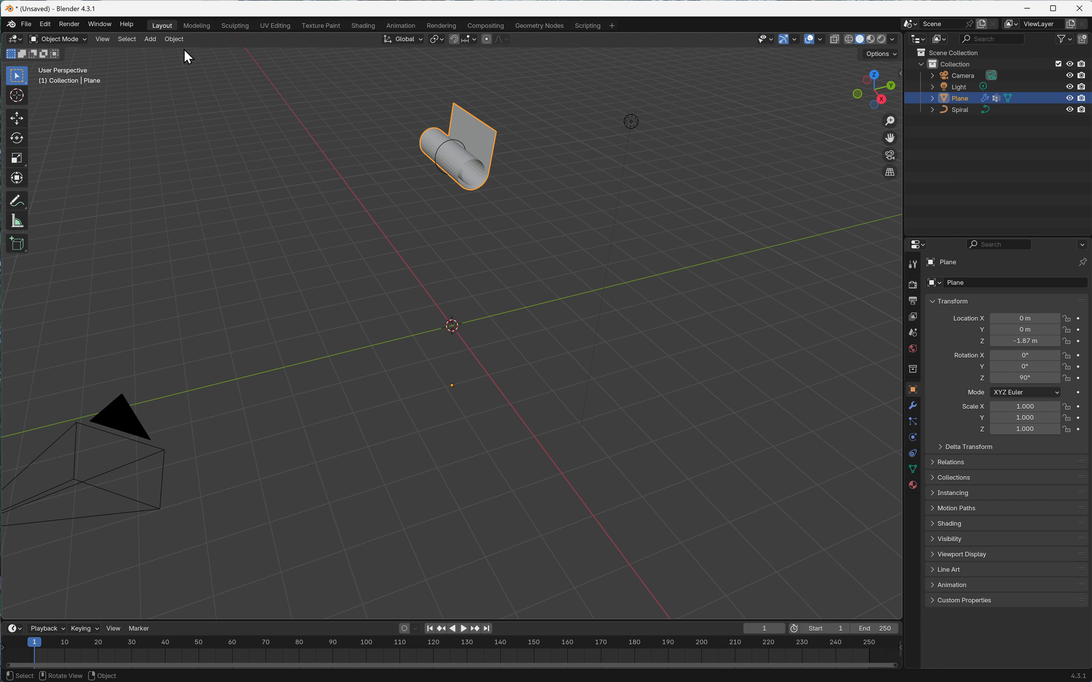
Save the project as banner.blend in the DET330 folder
click(28, 28)
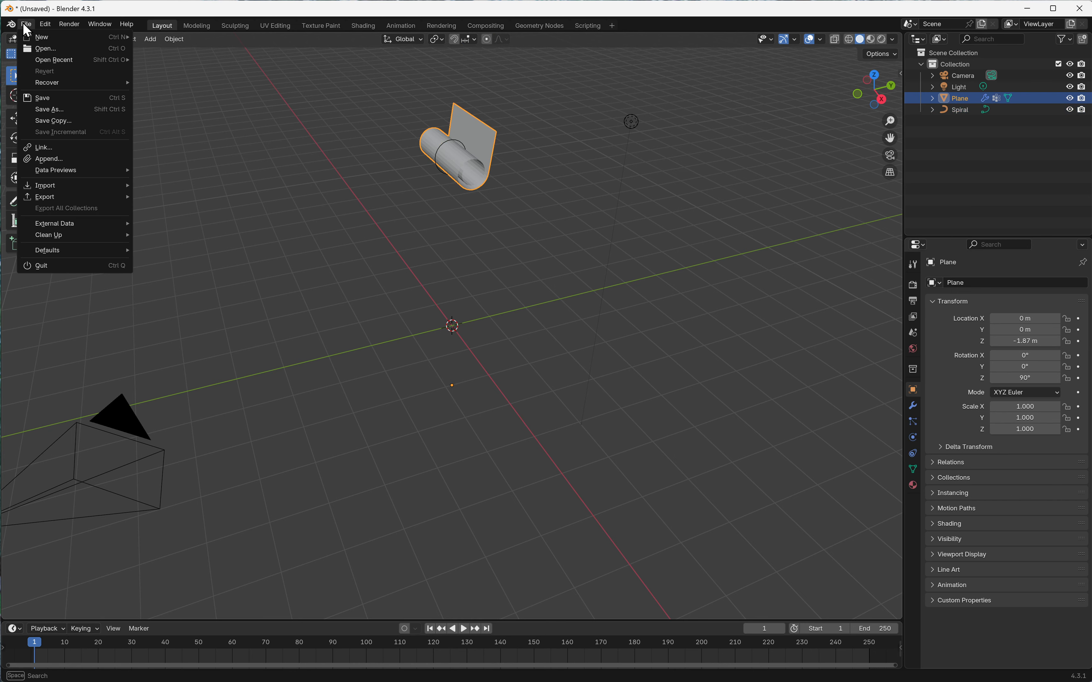
click(52, 110)
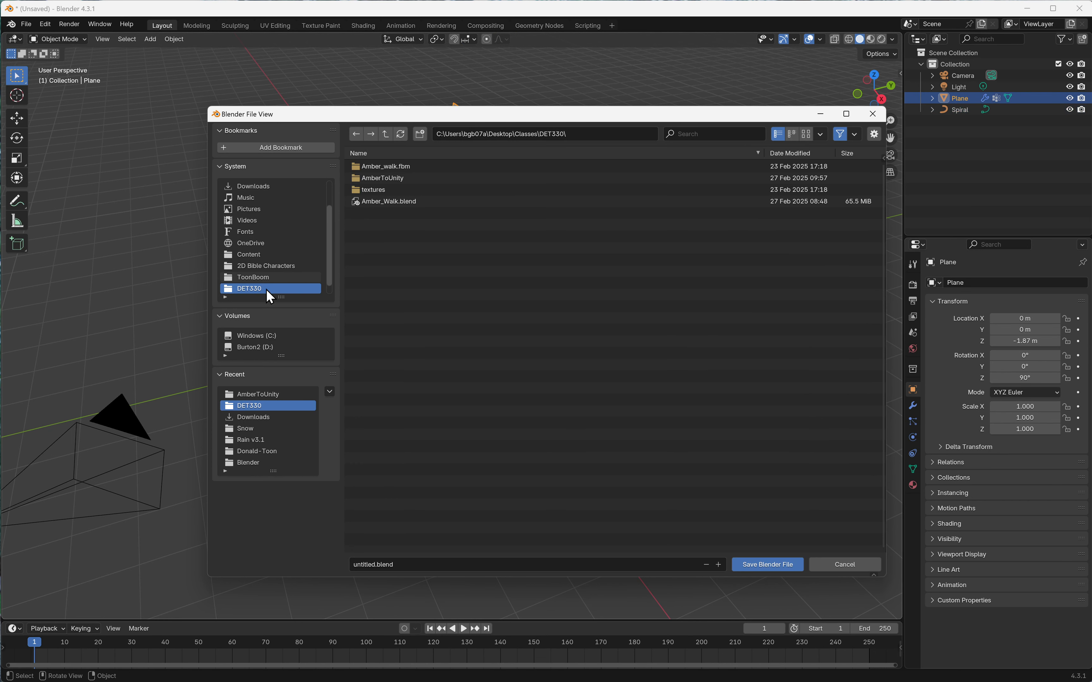
click(421, 562)
text(banner)
click(775, 567)
click(774, 566)
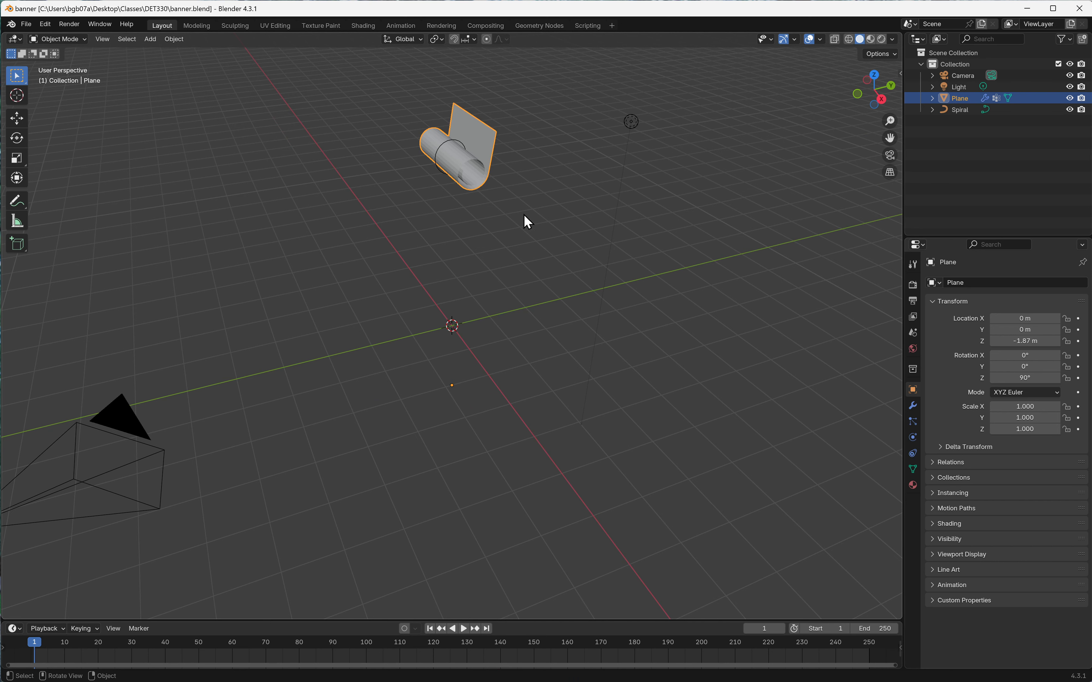
Apply Shade Smooth to the rolled plane and give it Cloth physics
right_click(474, 133)
mouse_move(474, 133)
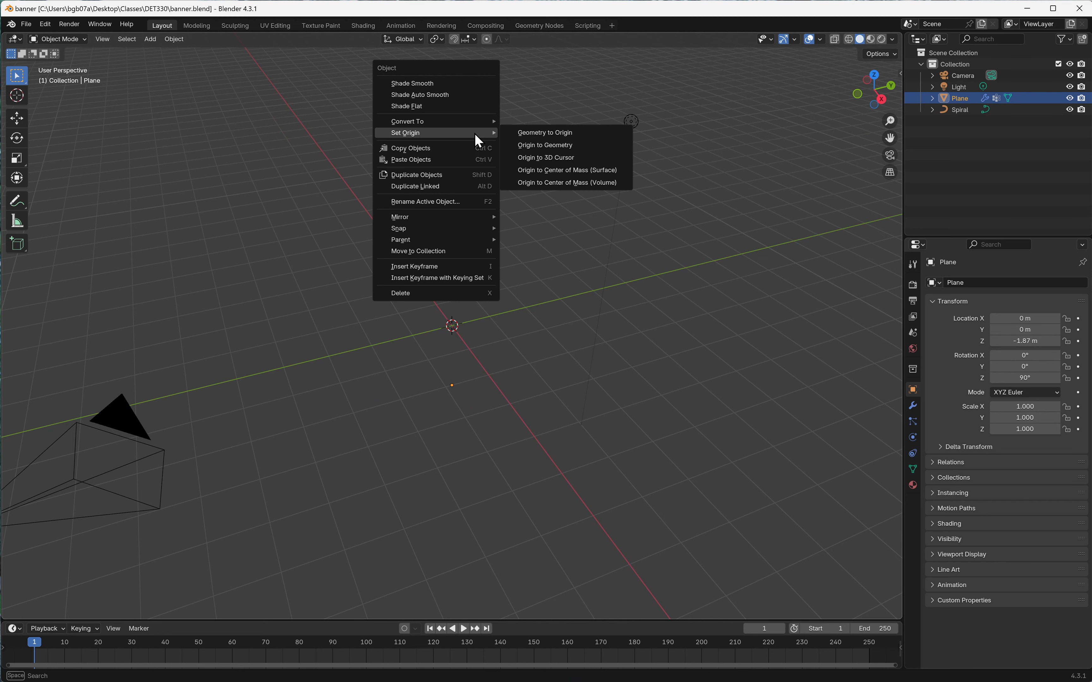
click(478, 91)
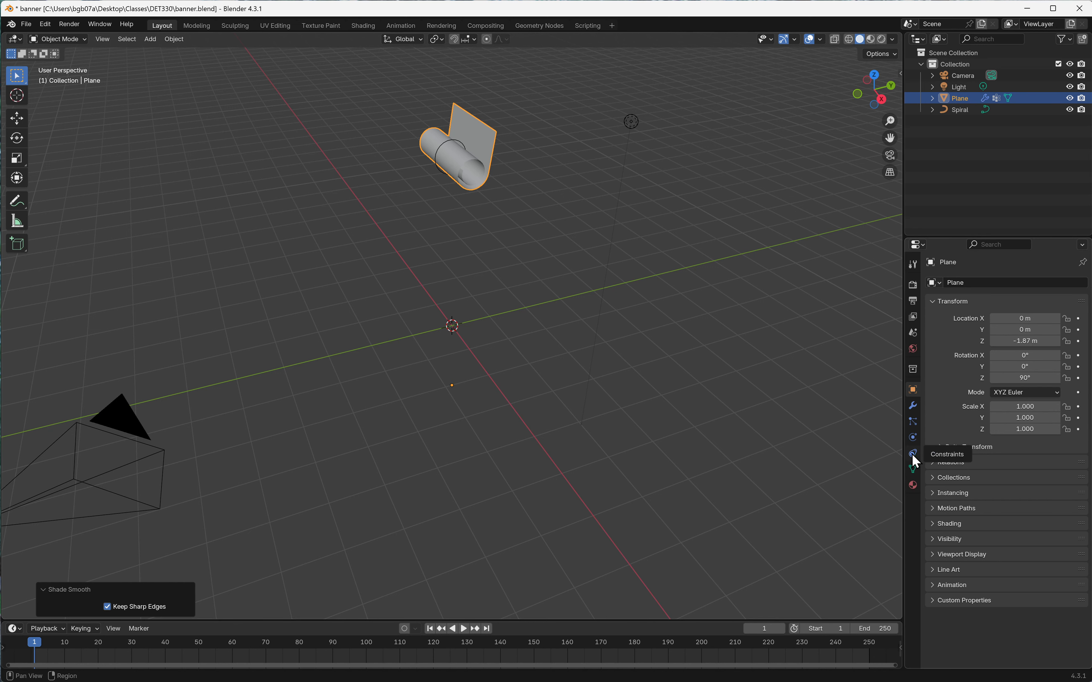
click(913, 441)
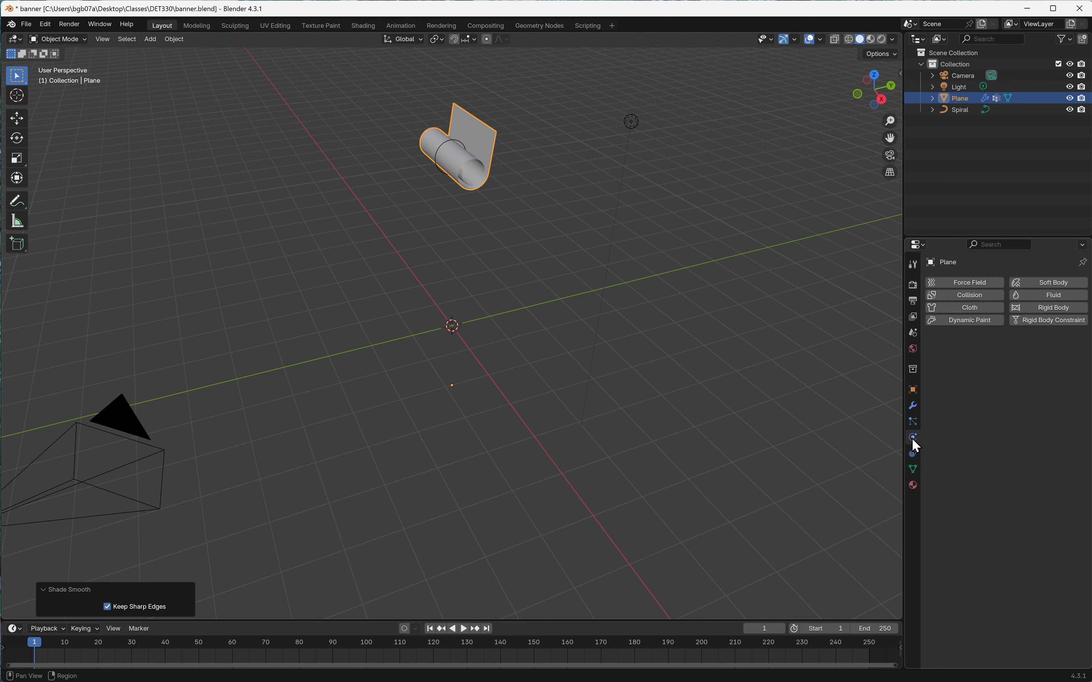
click(956, 307)
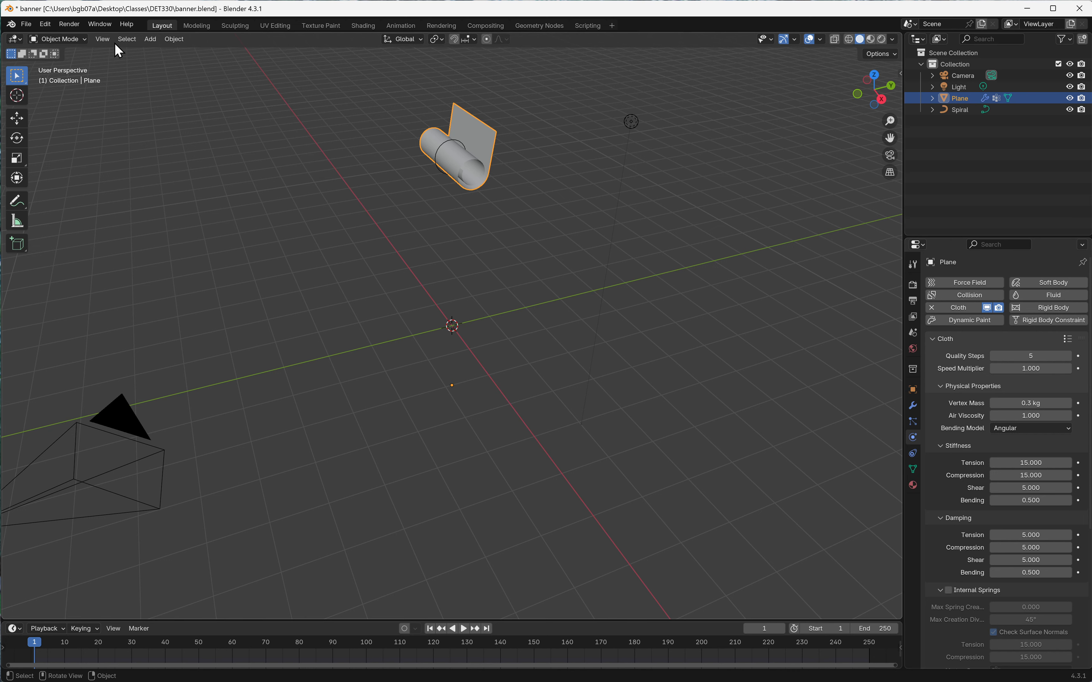
Play back the unpinned cloth simulation and return the timeline to frame 1
click(462, 629)
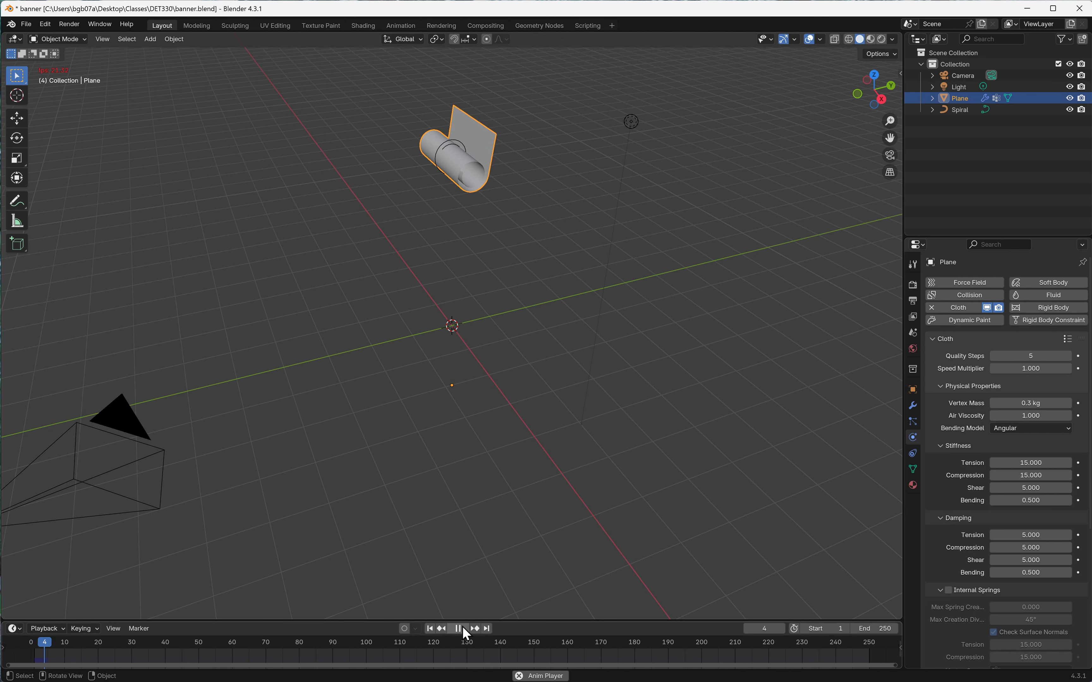
click(463, 629)
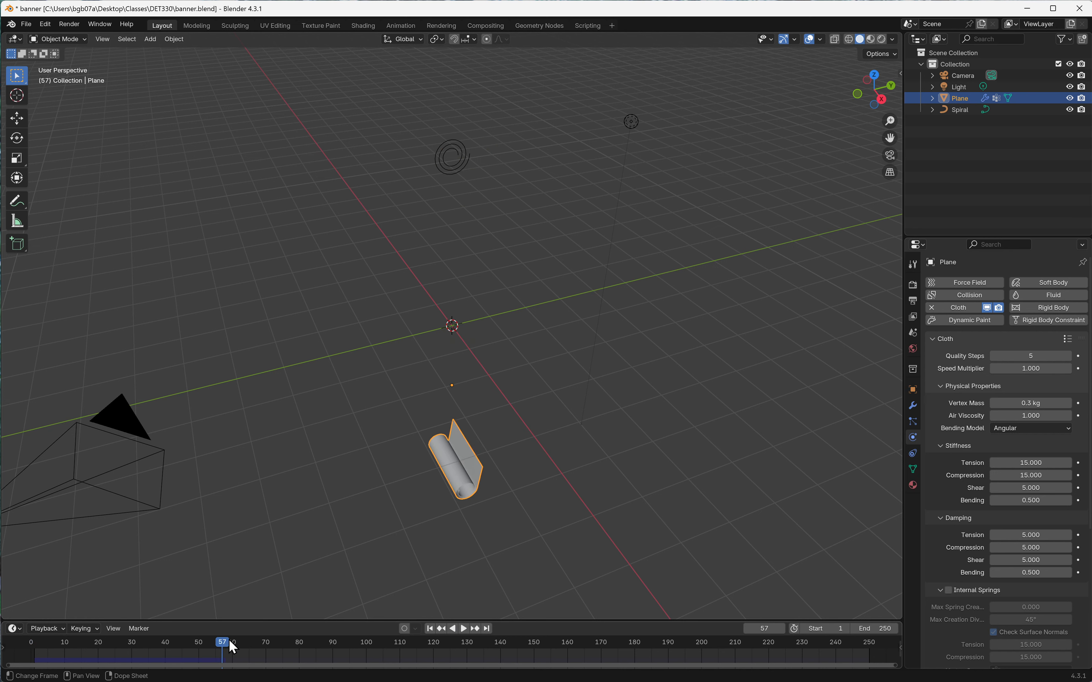
drag(233, 646, 39, 652)
key(space)
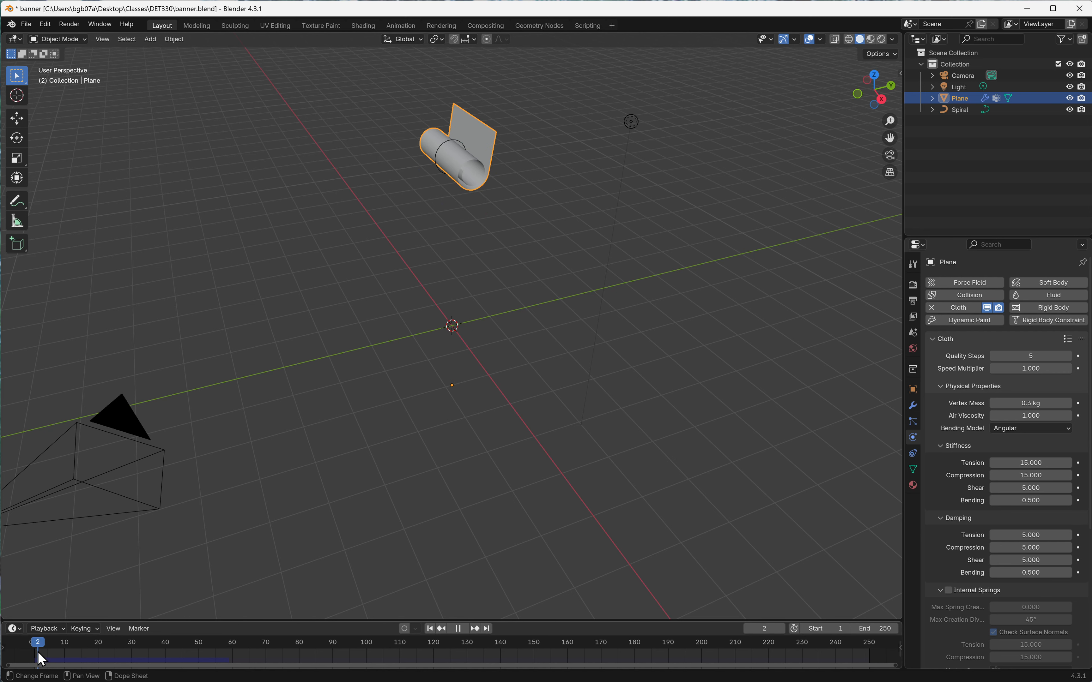
key(space)
key(space)
drag(37, 645, 34, 646)
key(space)
Set the cloth's pin group to the vertex group named Group in its shape settings
scroll(964, 413, down, 5)
scroll(964, 413, down, 6)
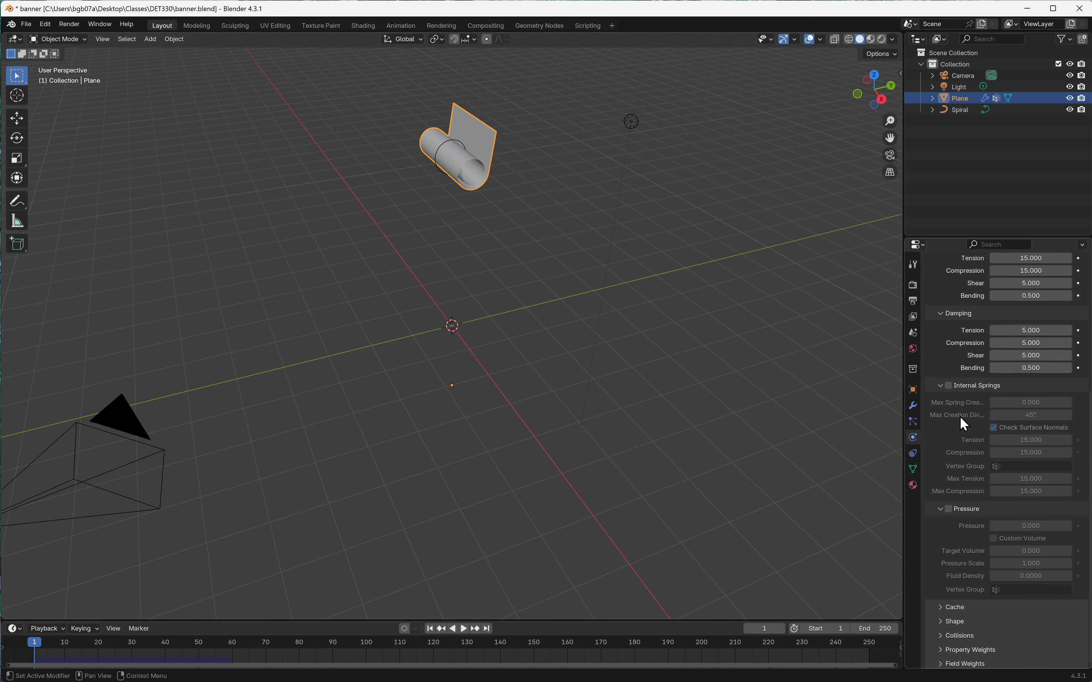
click(943, 620)
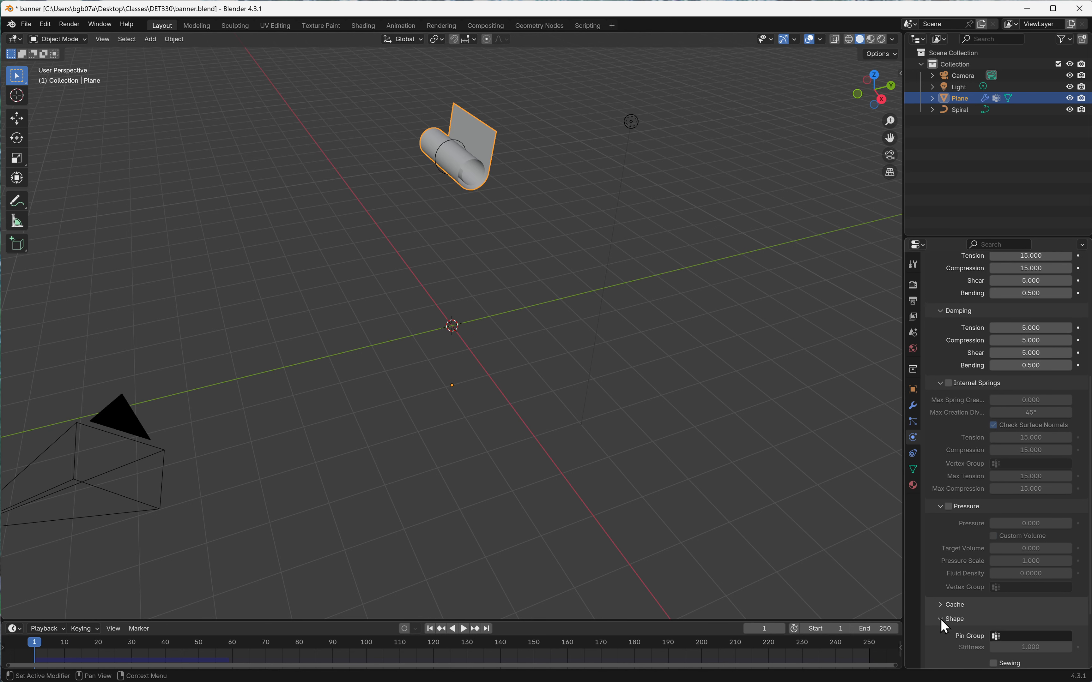
click(1013, 634)
click(929, 519)
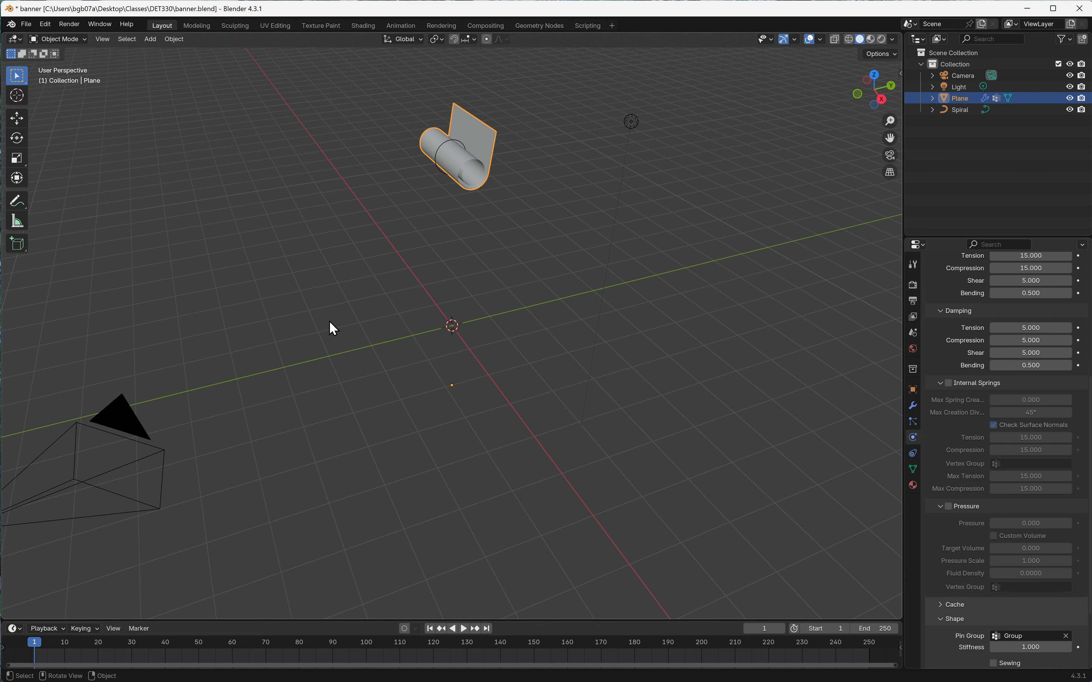
Play back the pinned cloth simulation to watch the plane's motion, and return the timeline to frame 1
click(463, 628)
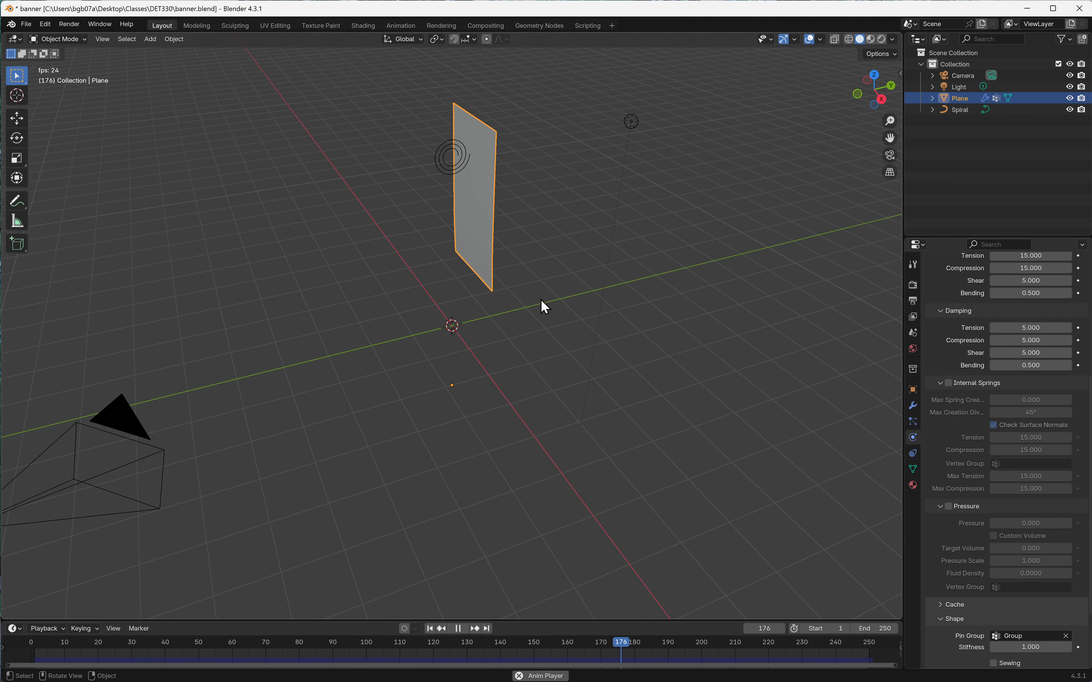
click(458, 629)
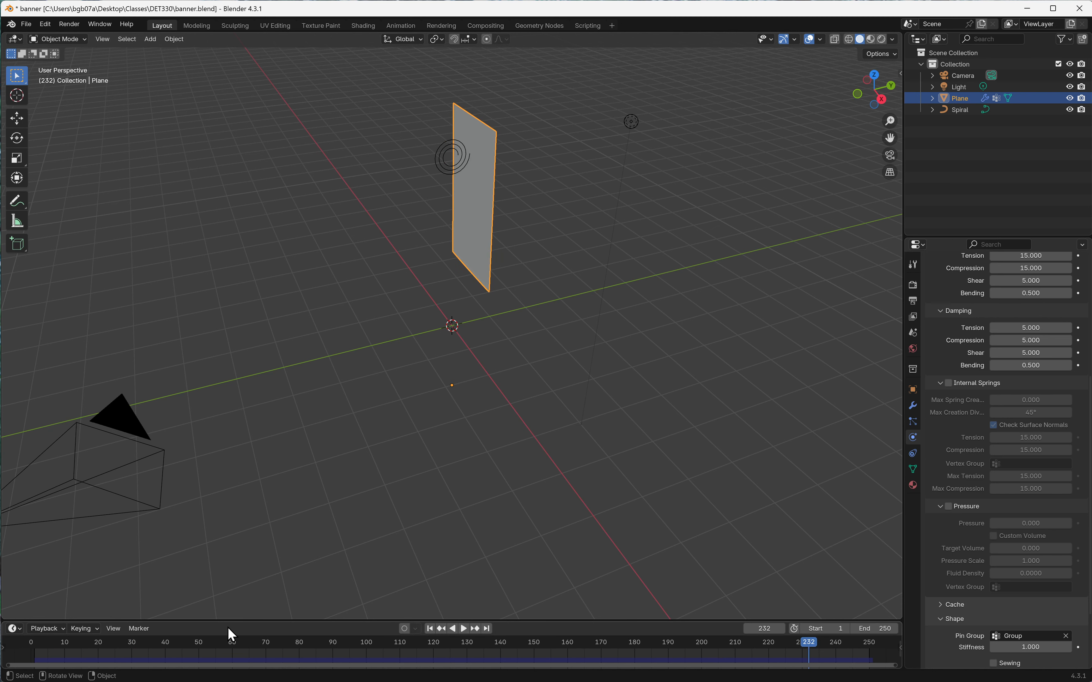
click(35, 641)
key(space)
key(space)
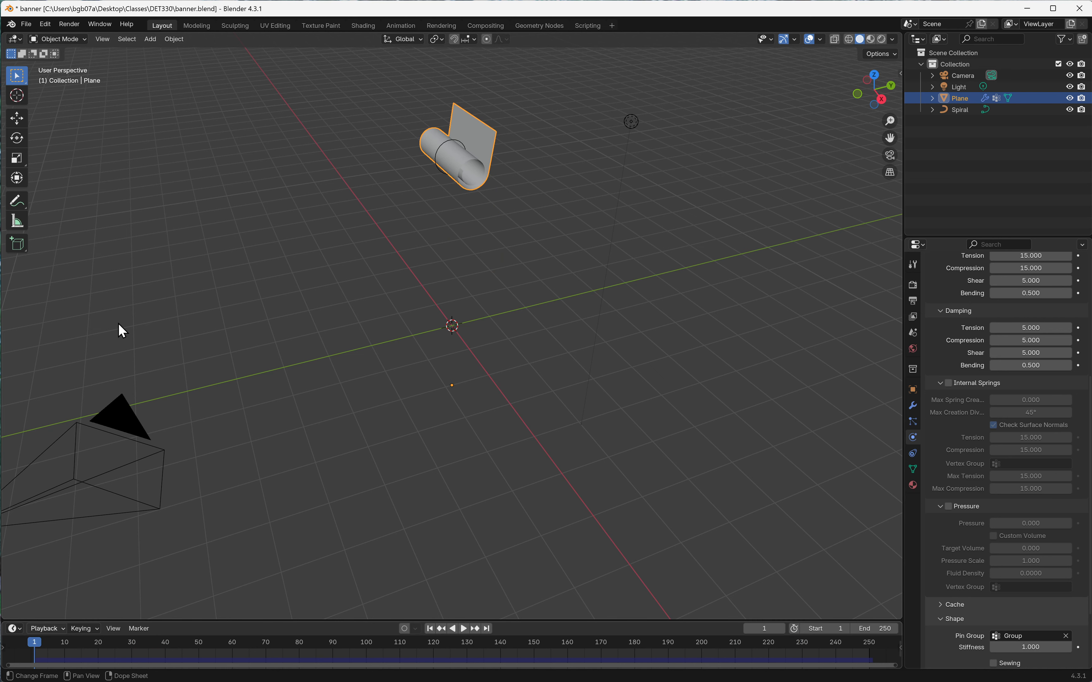
Add a cube mesh at the world origin
click(151, 39)
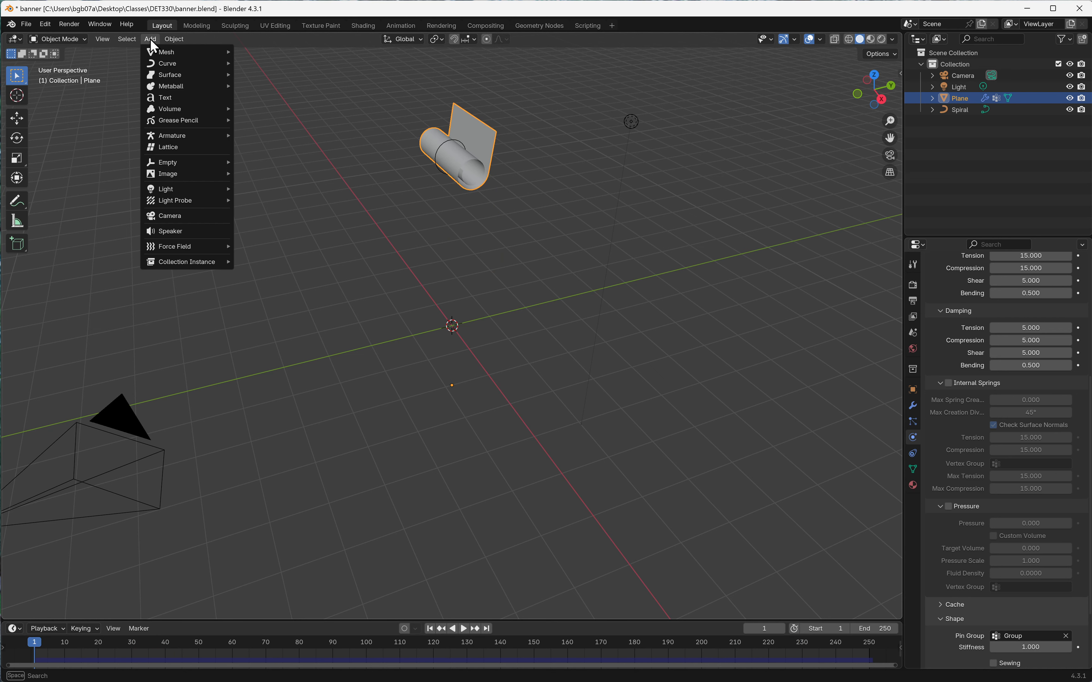
mouse_move(190, 52)
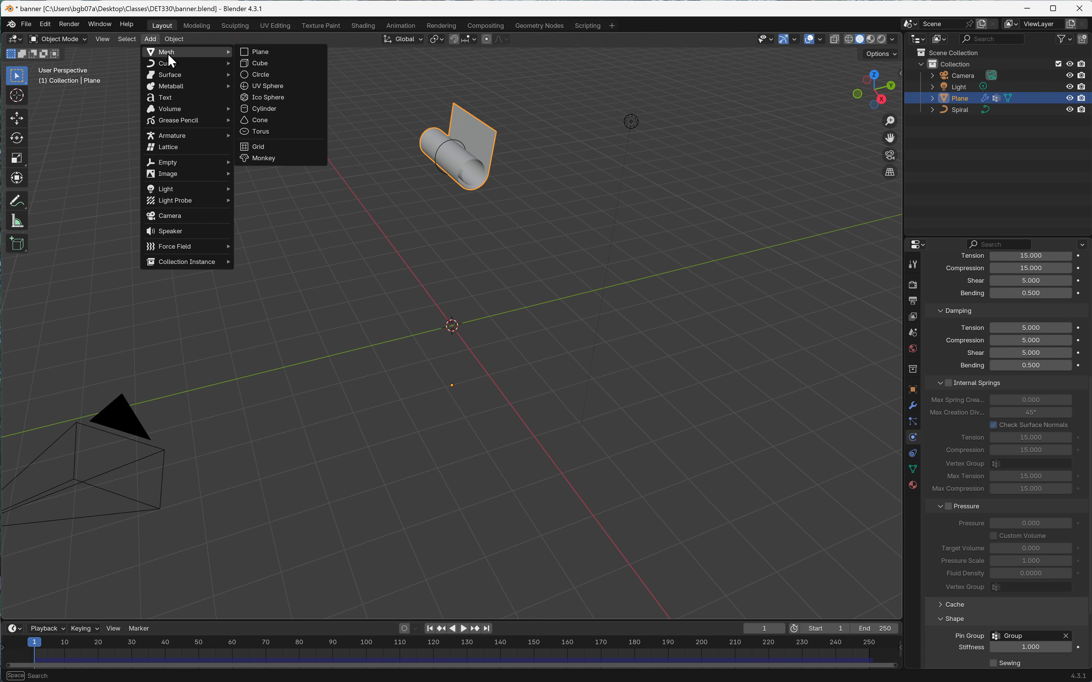
click(268, 63)
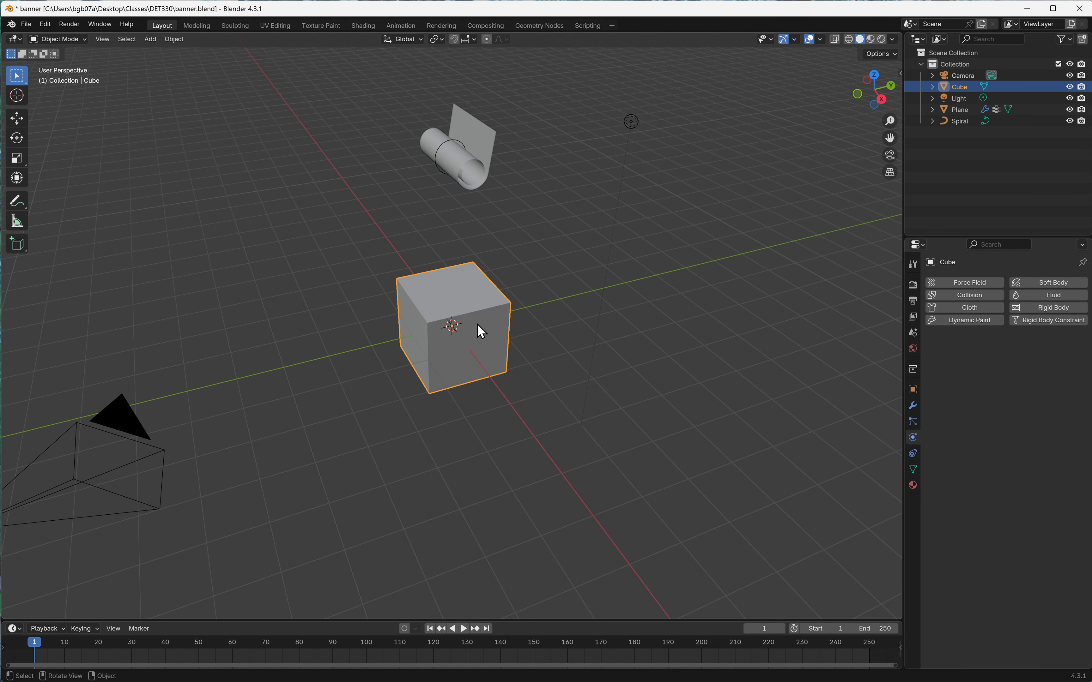
Move the cube about 1.74 m along Y and scale it by about 5.64 along Z into a tall pillar behind the rolled plane
key(g)
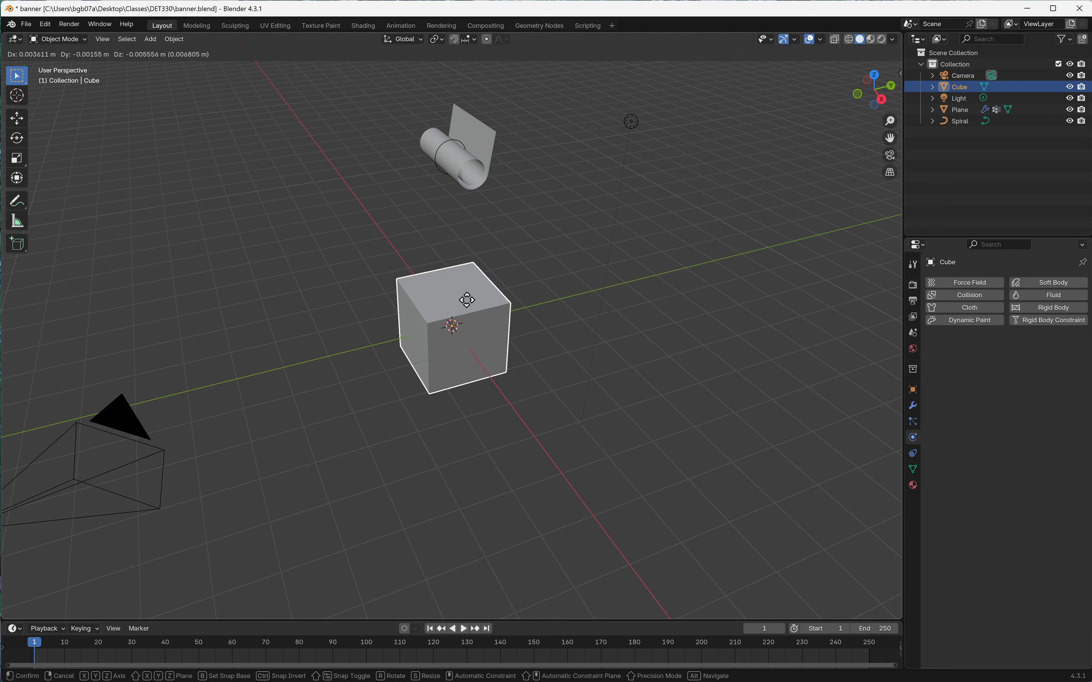
key(y)
click(535, 291)
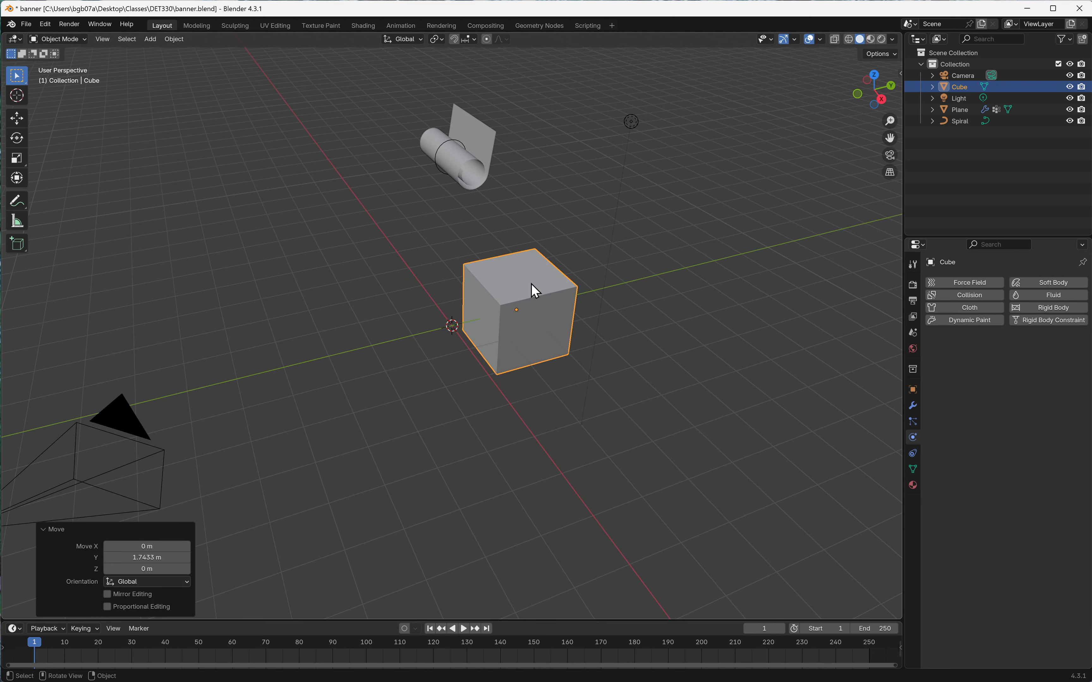
key(s)
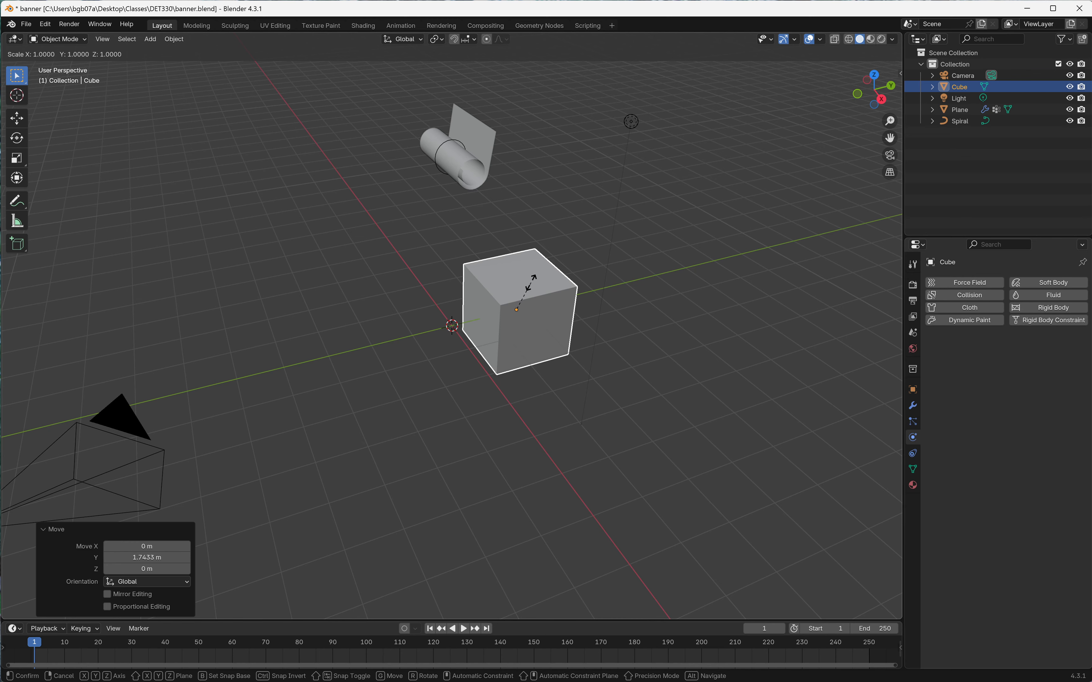
key(z)
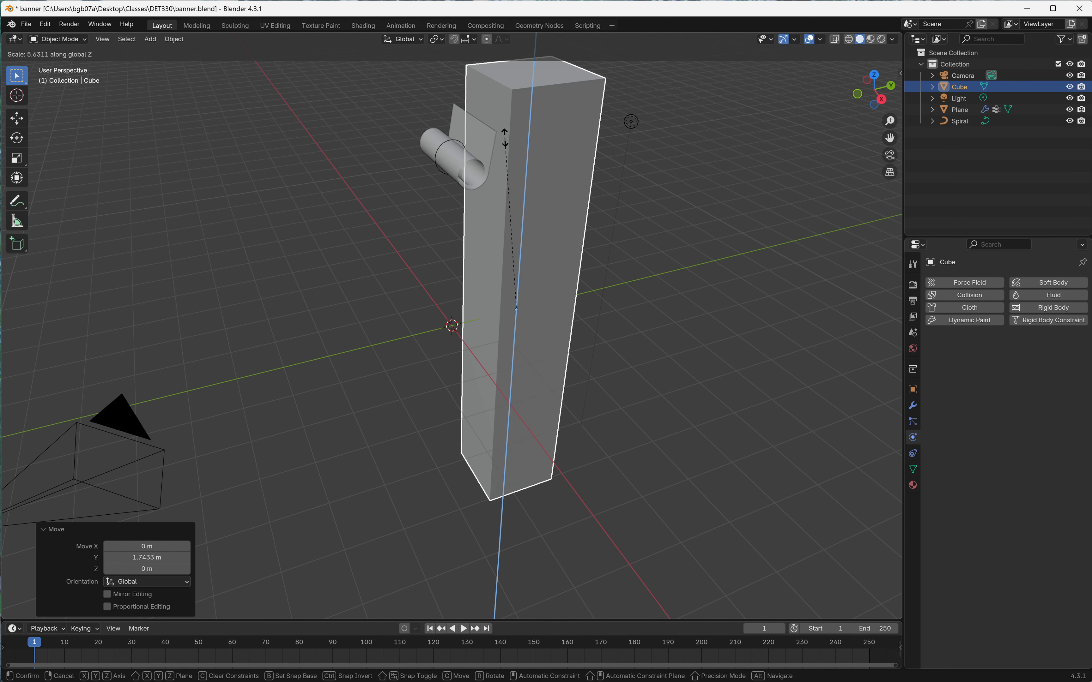
click(504, 138)
Play back the cloth simulation to watch the banner unroll in front of the pillar, and stop the playback
middle_drag(303, 291, 369, 283)
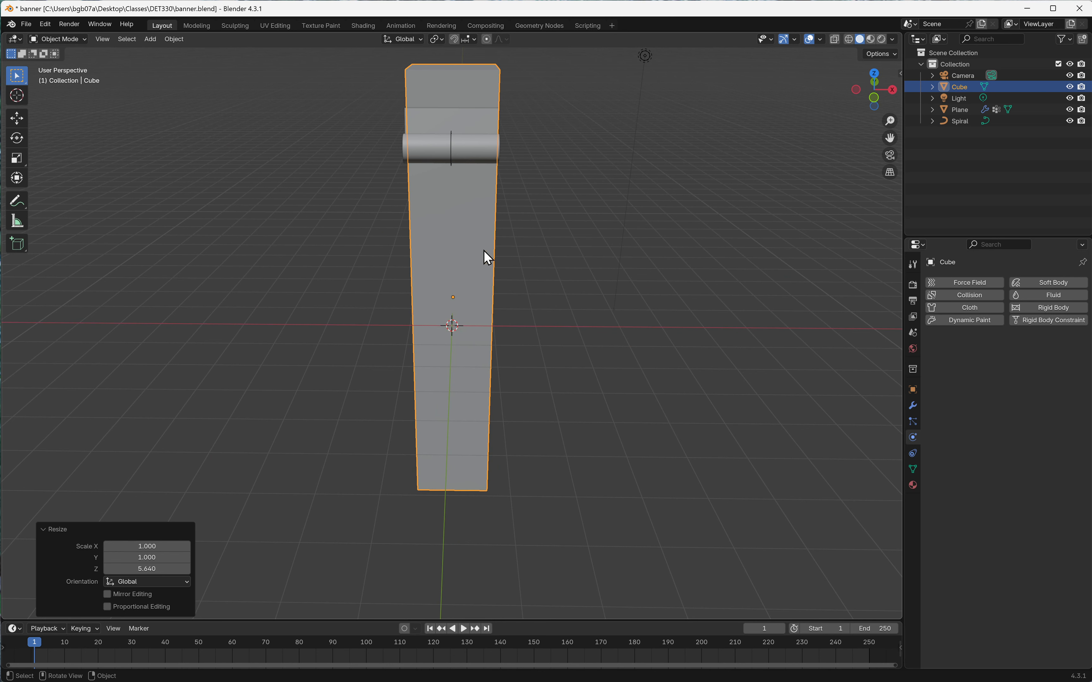
click(463, 630)
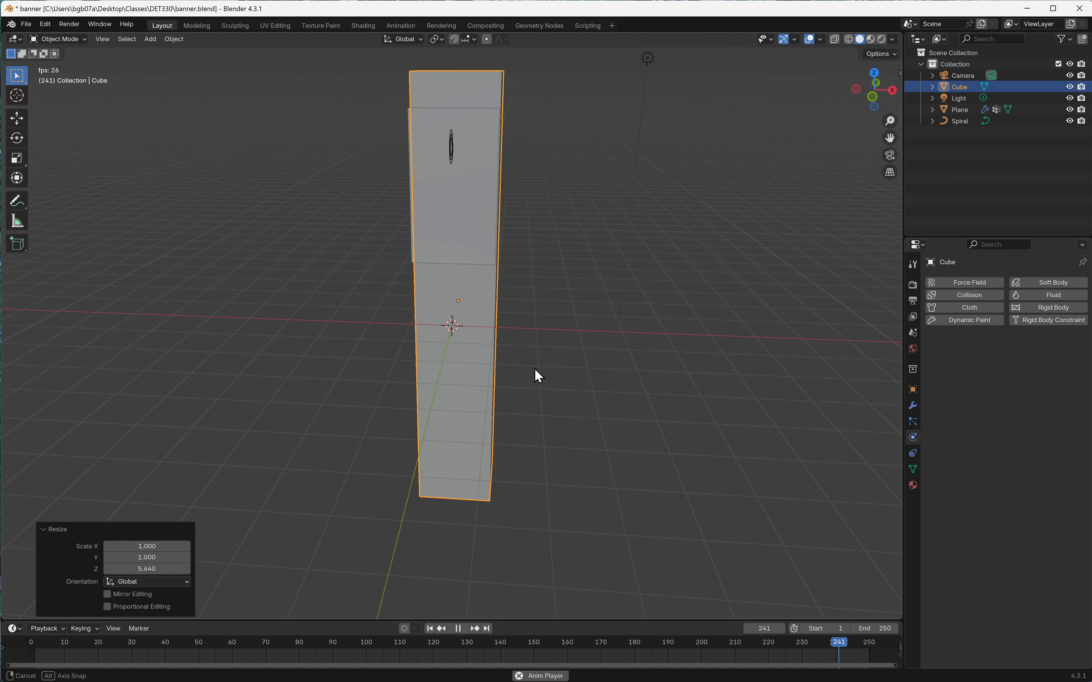
middle_drag(534, 368, 565, 363)
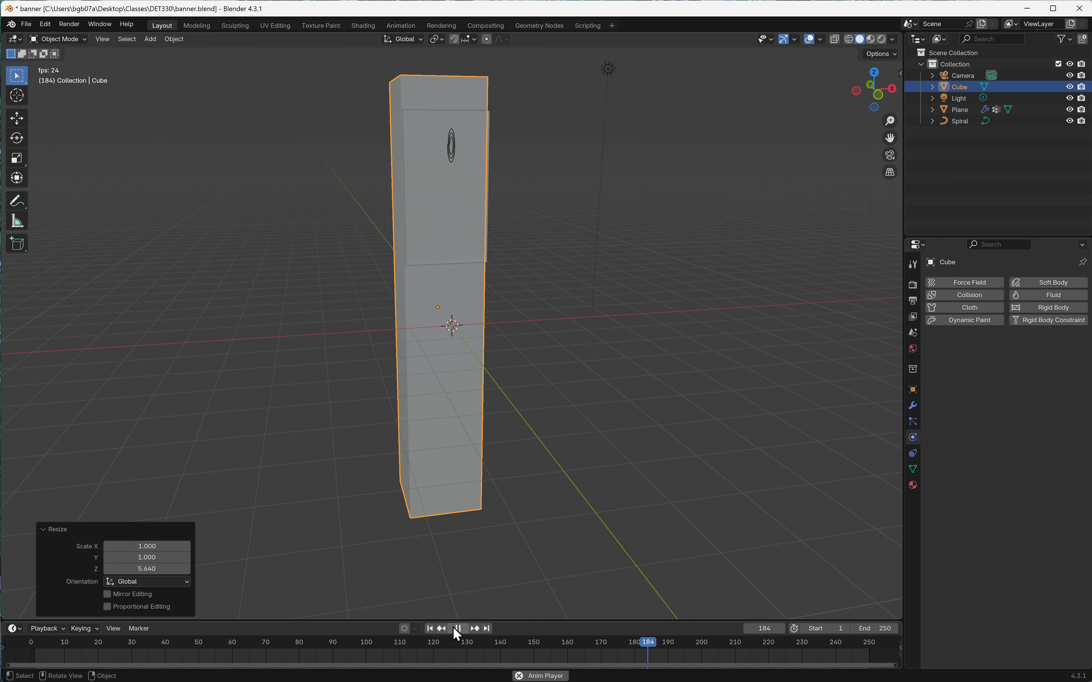
key(space)
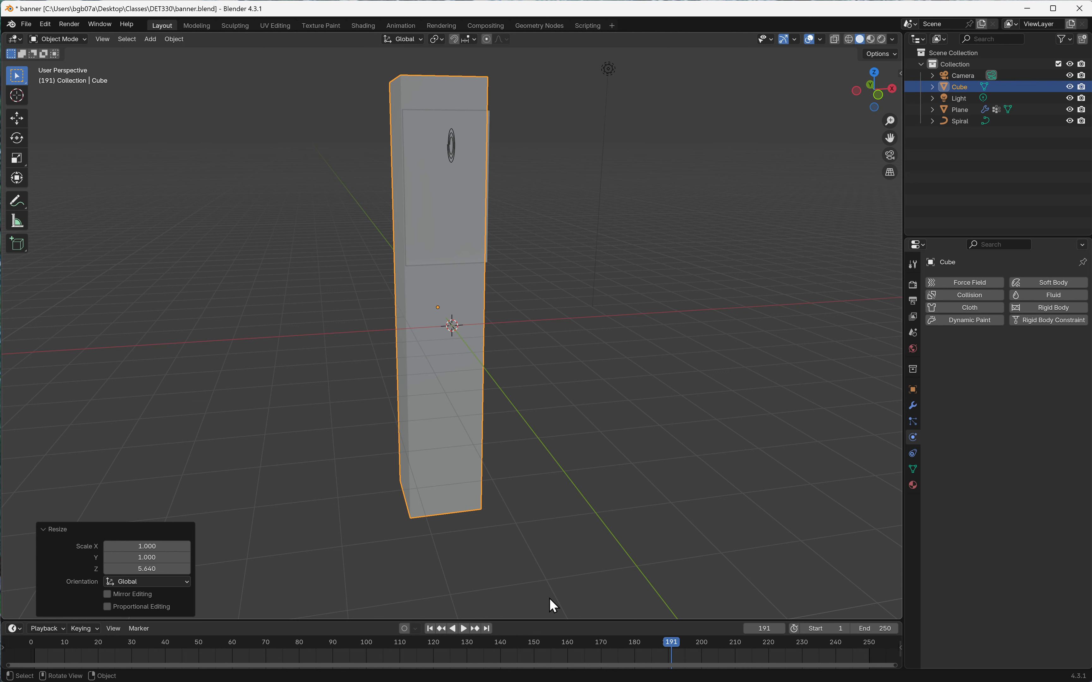
mouse_move(691, 681)
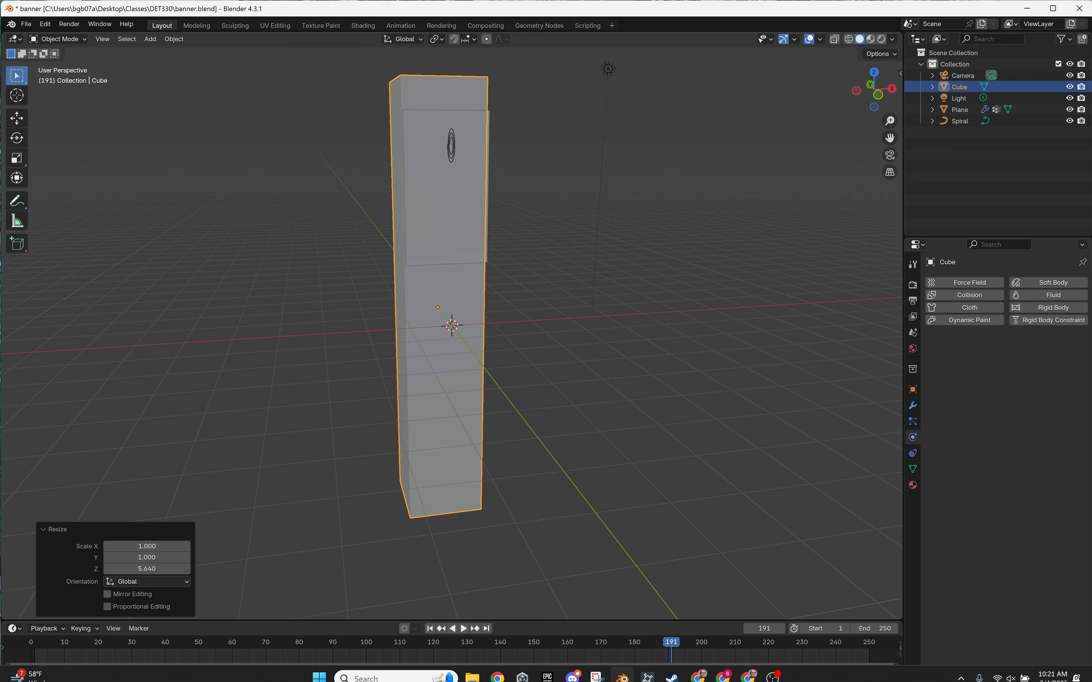
click(772, 669)
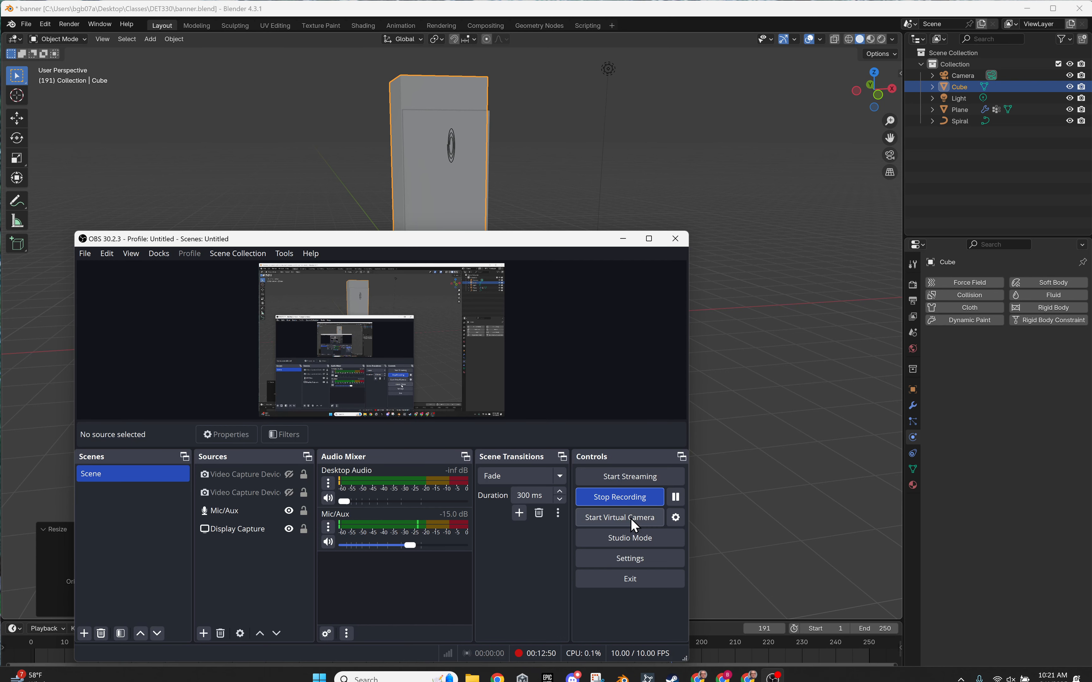